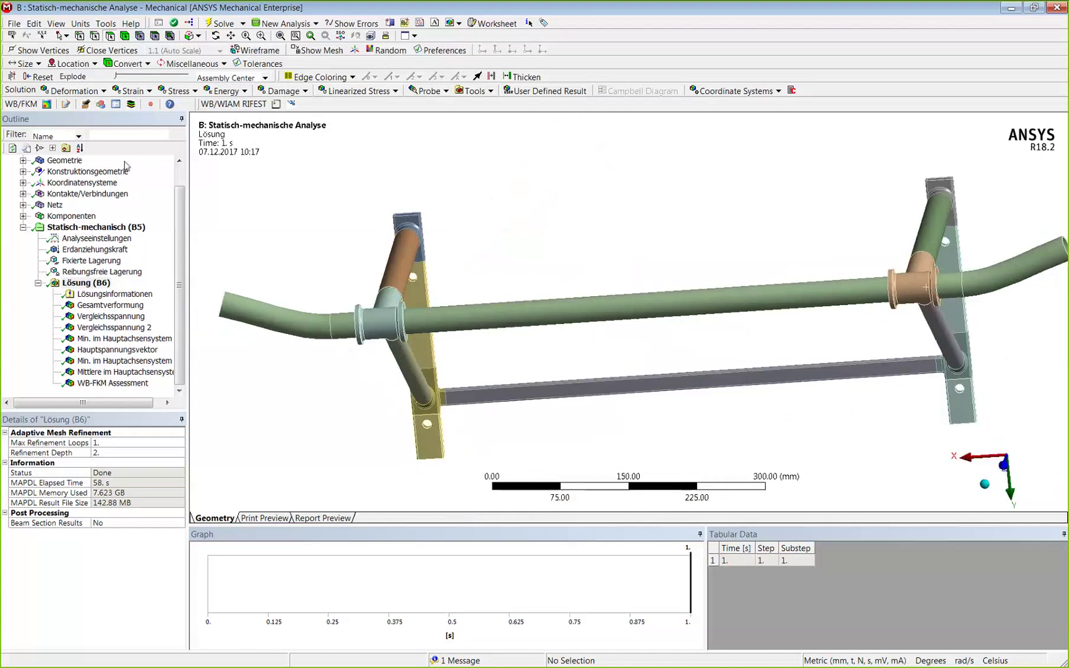
Review the point mass attached to the bent bar ends and the gravity load Erdanziehungskraft on the whole frame.
{"action": "left_click", "coordinate": [23, 161]}
{"action": "left_click", "coordinate": [83, 338]}
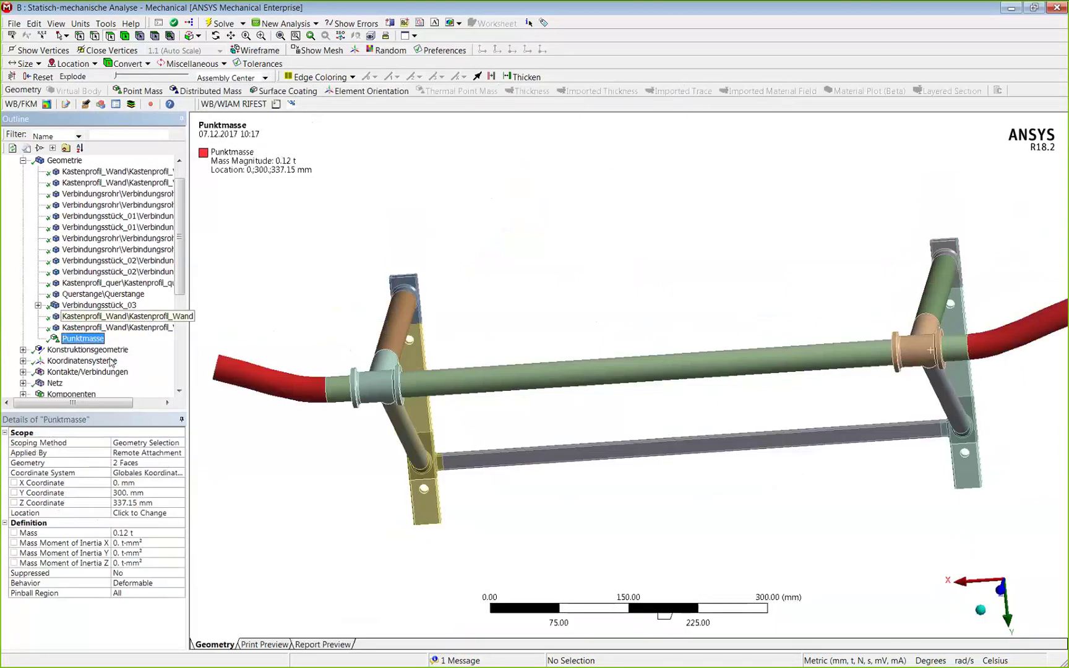
{"action": "left_click", "coordinate": [39, 148]}
{"action": "left_click", "coordinate": [95, 249]}
{"action": "middle_click_drag", "start_coordinate": [583, 427], "coordinate": [557, 384]}
{"action": "scroll", "coordinate": [557, 384], "scroll_direction": "down", "scroll_amount": 1}
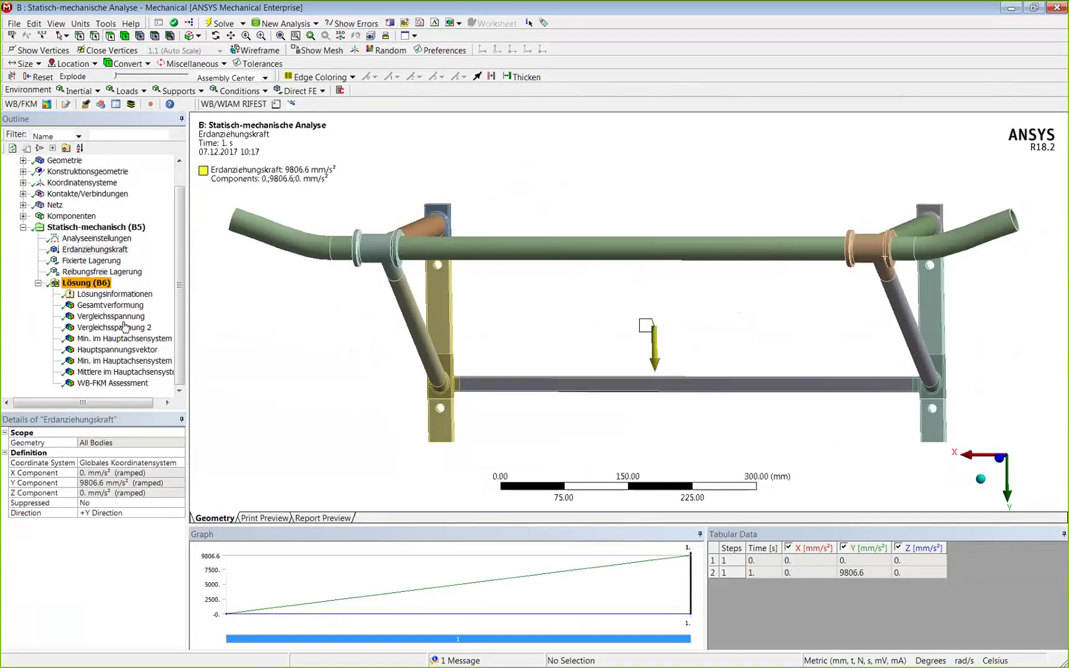
Examine the Vergleichsspannung 2 stress result on the two branched connectors, closely at the junction of the diagonal branch.
{"action": "left_click", "coordinate": [124, 327]}
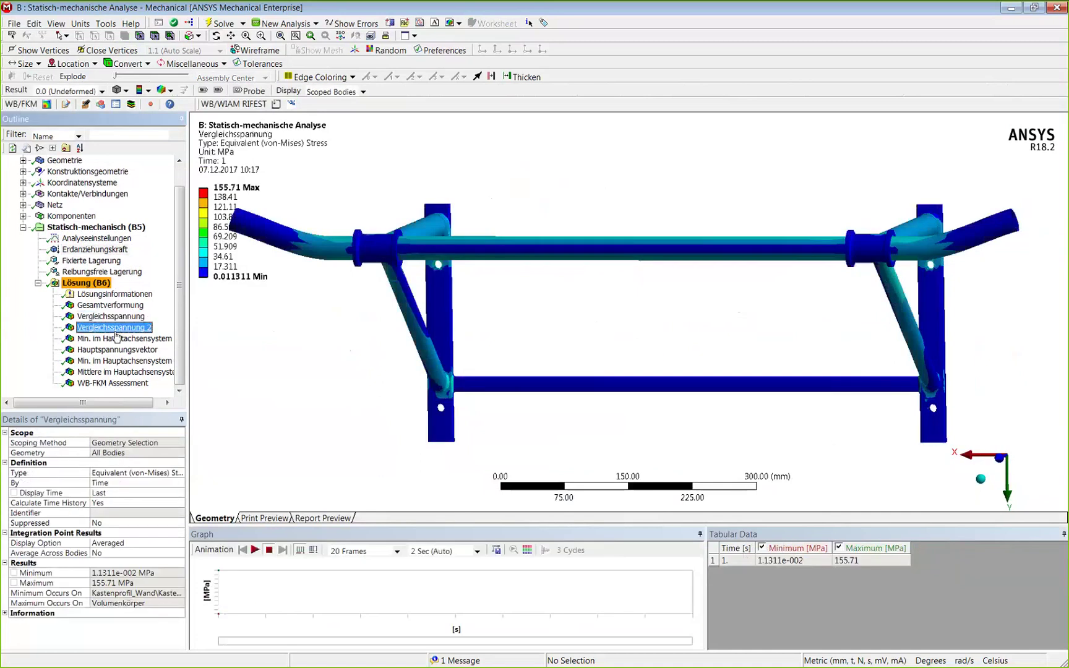
{"action": "middle_click_drag", "start_coordinate": [410, 334], "coordinate": [266, 326]}
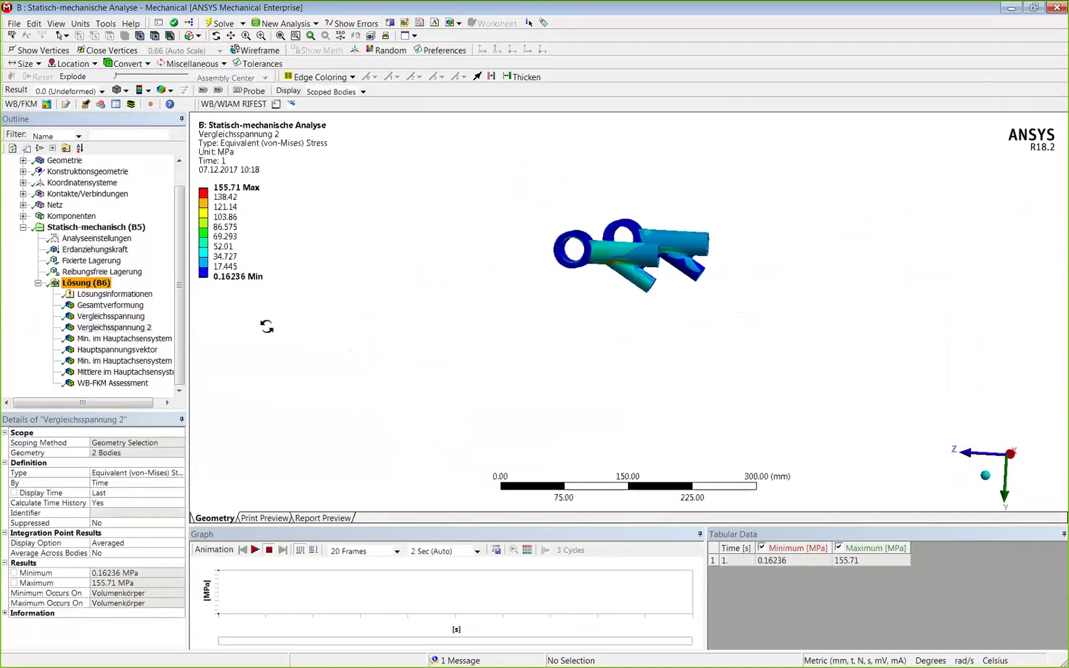
{"action": "right_click_drag", "start_coordinate": [582, 241], "coordinate": [684, 276]}
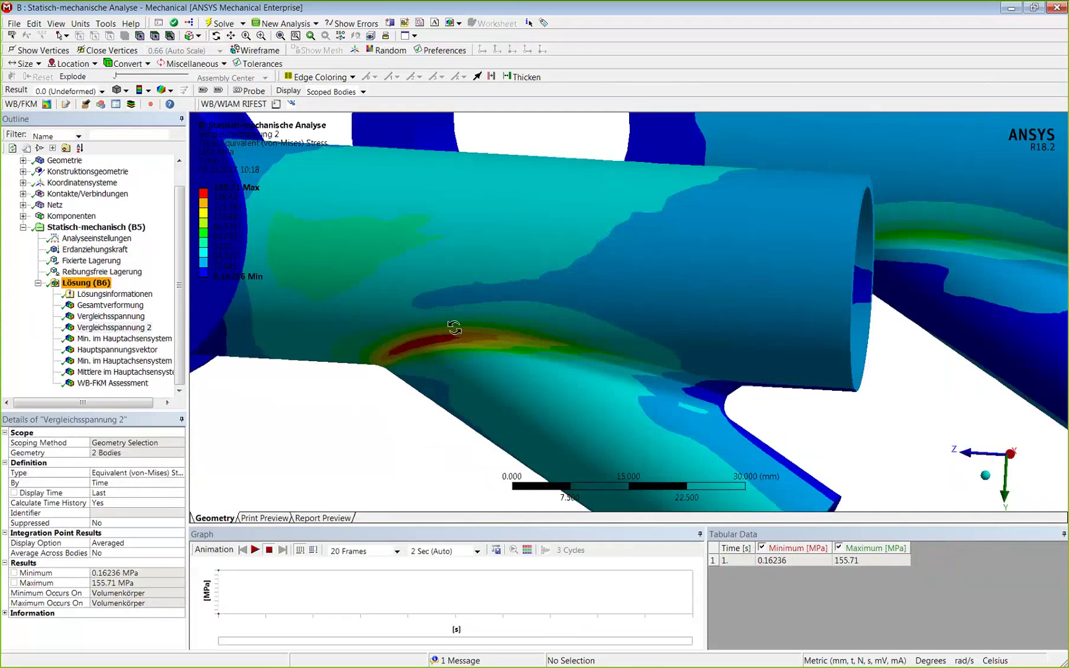
{"action": "scroll", "coordinate": [454, 328], "scroll_direction": "down", "scroll_amount": 5}
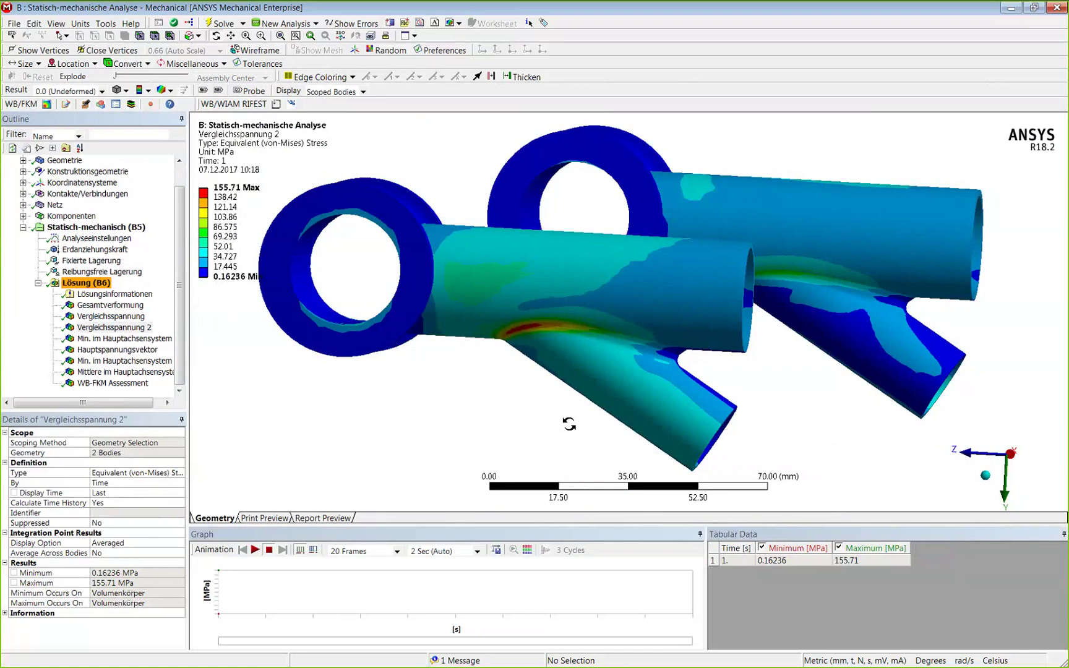
Add a new WB-FKM assessment to the solution and set its scoping method to Geometry Selection.
{"action": "left_click", "coordinate": [87, 283]}
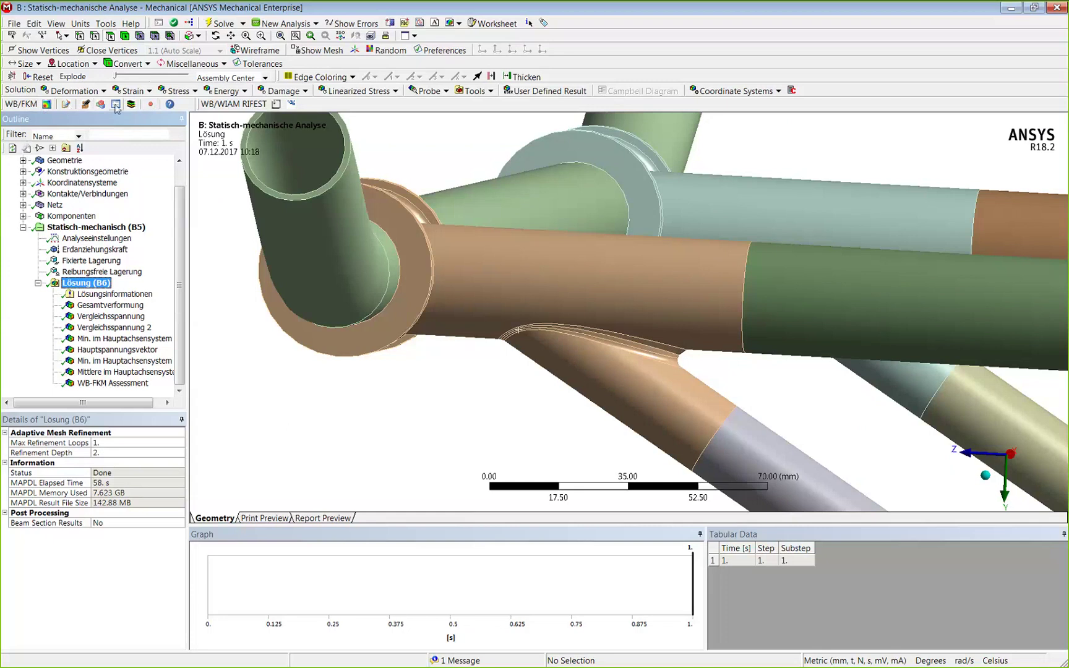
{"action": "left_click", "coordinate": [47, 105]}
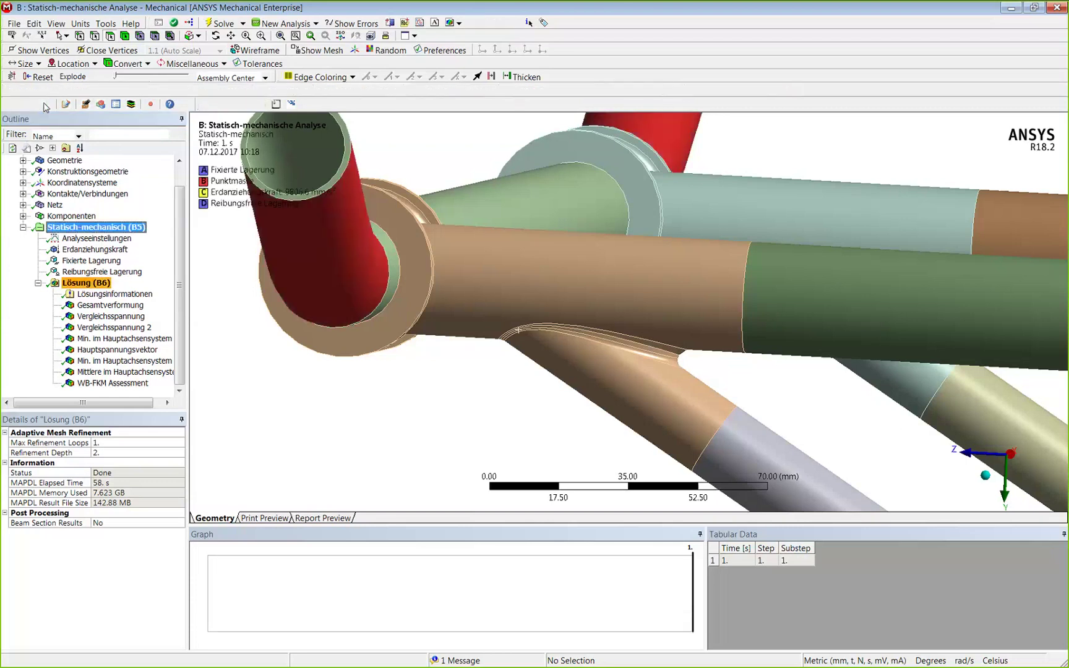
{"action": "left_click", "coordinate": [105, 441]}
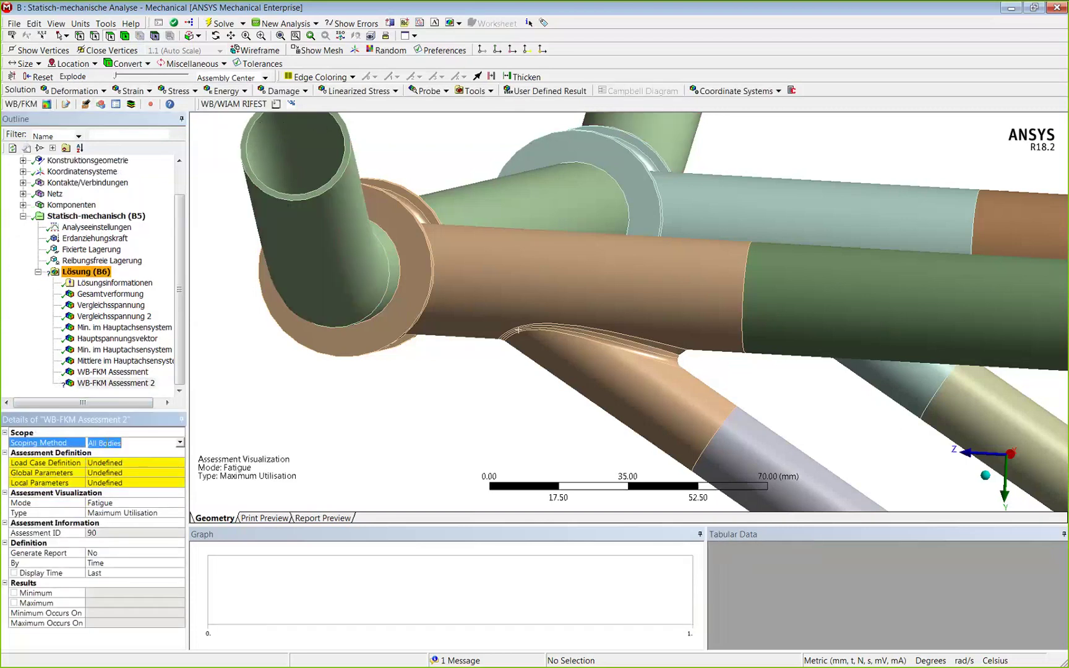
{"action": "left_click", "coordinate": [180, 443]}
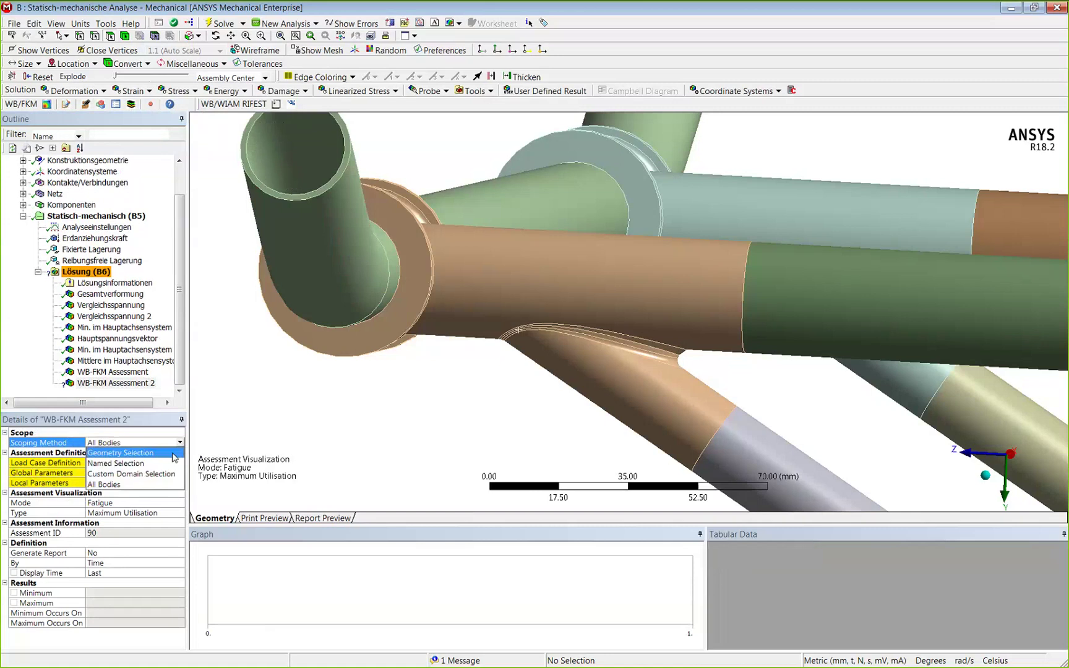
{"action": "left_click", "coordinate": [123, 452]}
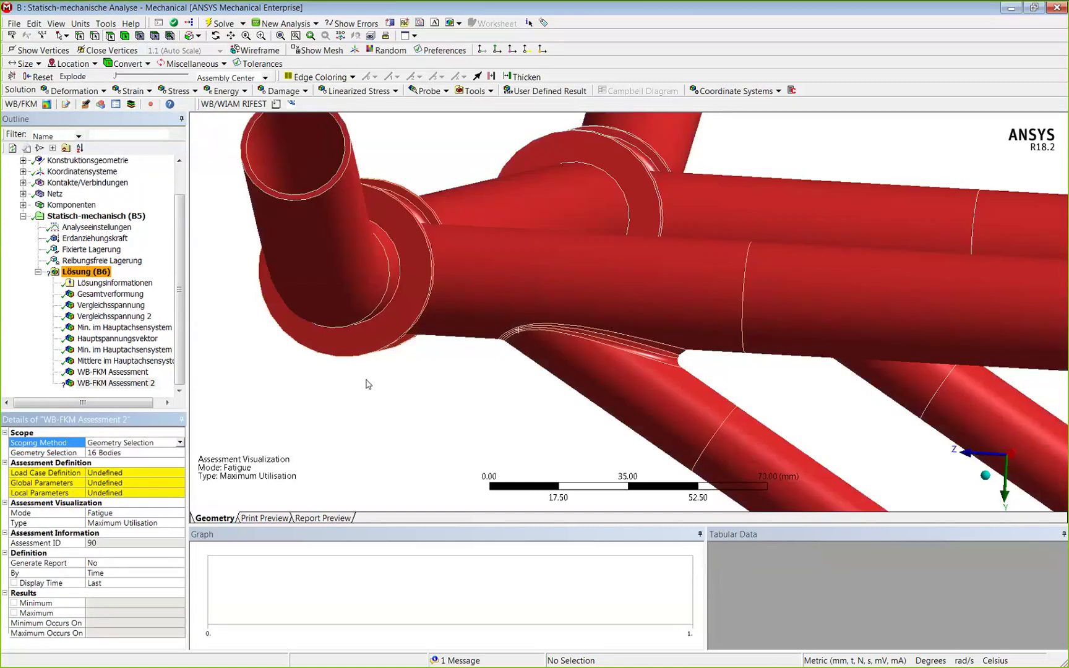
Scope the new WB-FKM assessment to only the two branched connector bodies that hold the crossbar.
{"action": "middle_click_drag", "start_coordinate": [369, 384], "coordinate": [410, 375]}
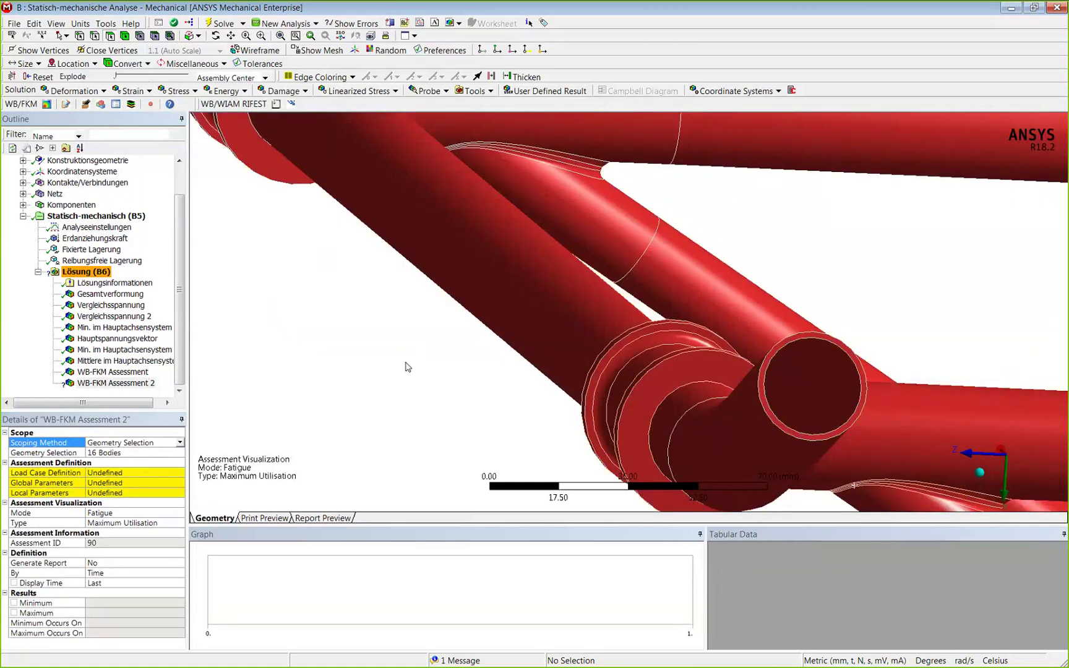
{"action": "scroll", "coordinate": [403, 321], "scroll_direction": "down", "scroll_amount": 3}
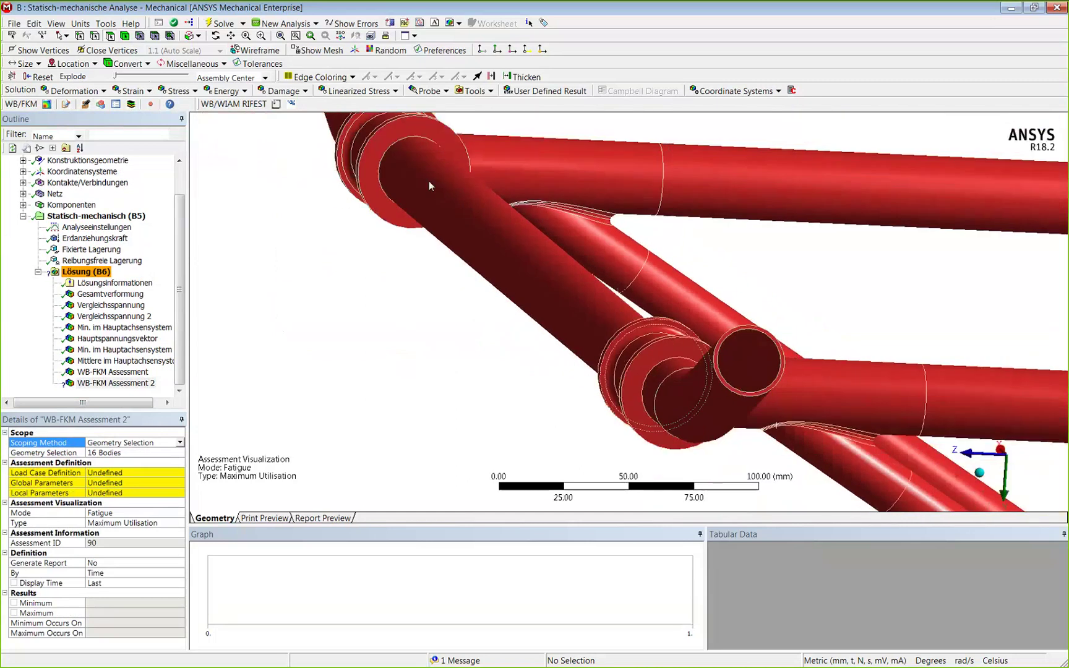
{"action": "scroll", "coordinate": [429, 181], "scroll_direction": "down", "scroll_amount": 5}
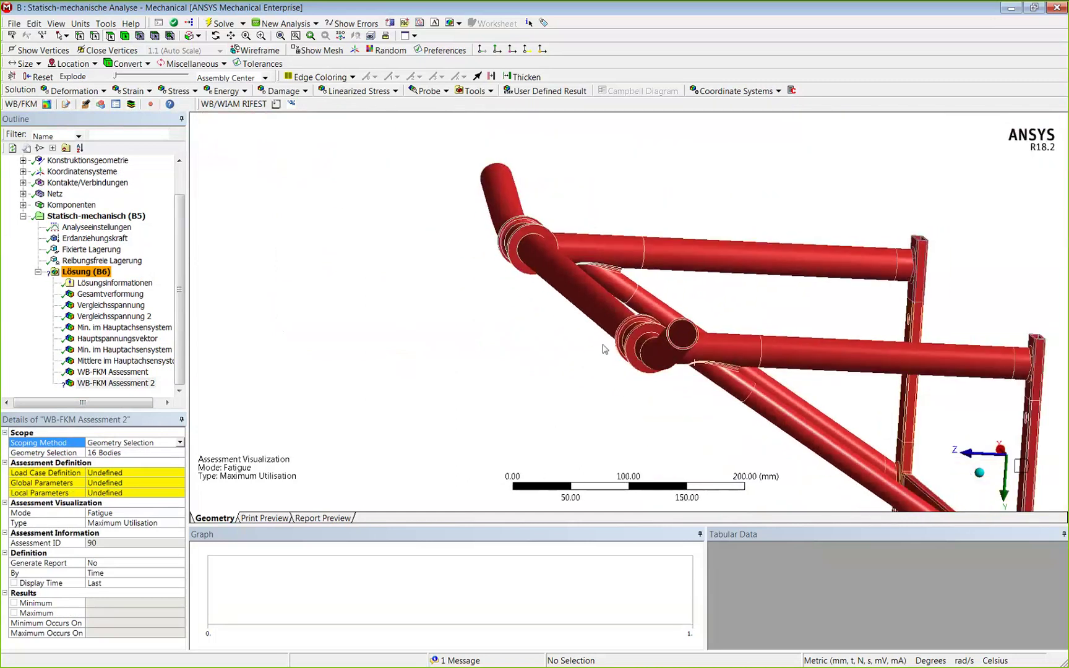
{"action": "middle_click_drag", "start_coordinate": [620, 347], "coordinate": [668, 356]}
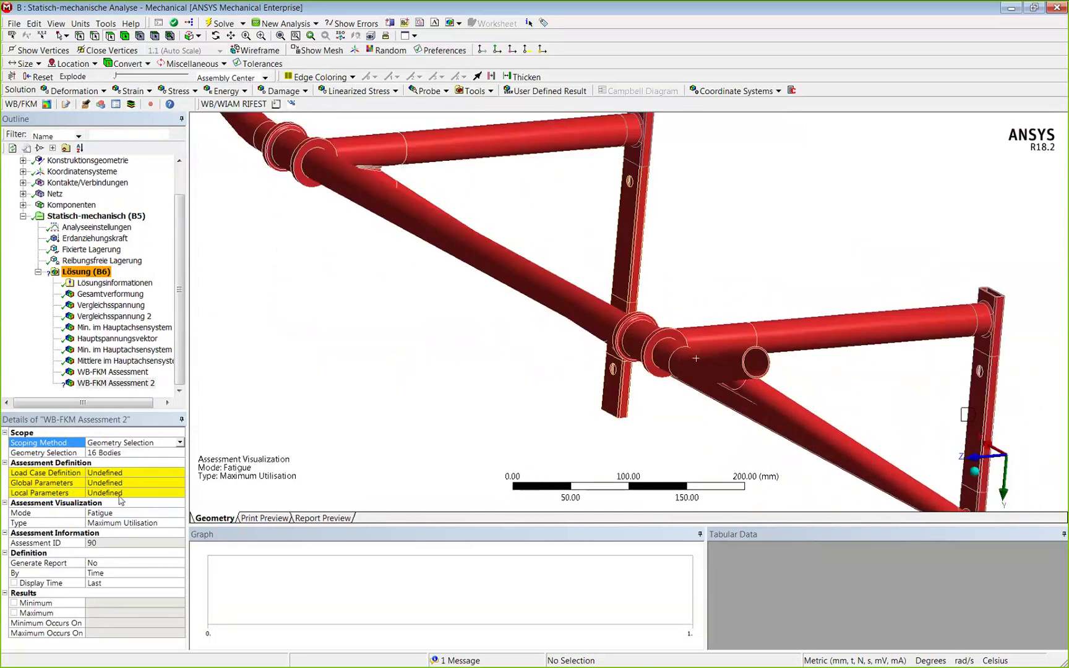
{"action": "left_click", "coordinate": [108, 454]}
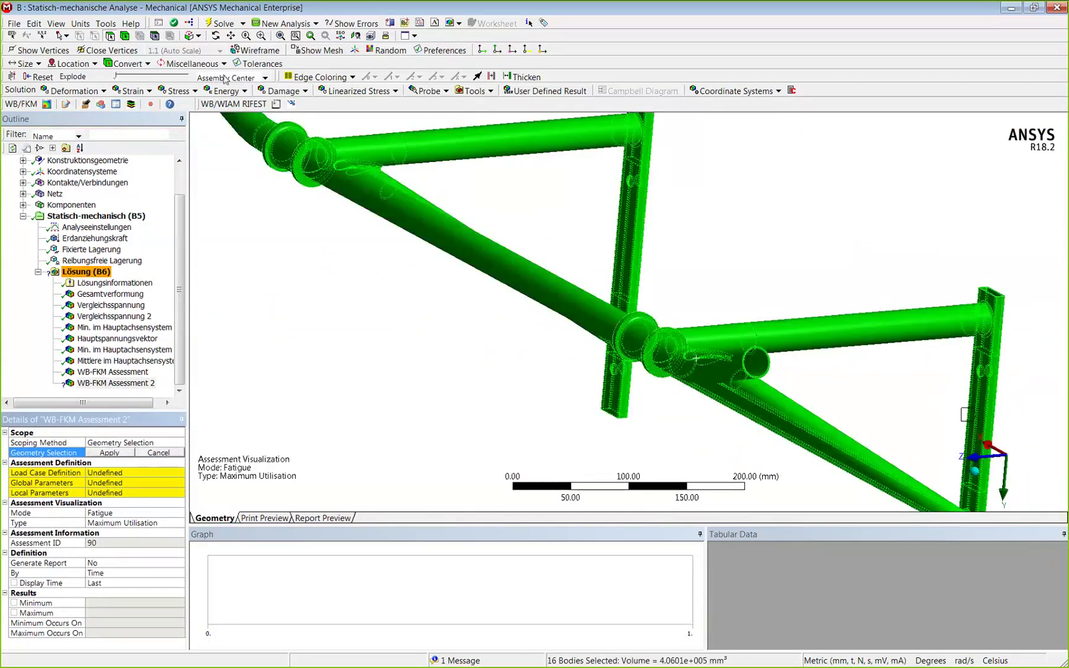
{"action": "left_click", "coordinate": [345, 148]}
{"action": "left_click", "coordinate": [345, 148]}
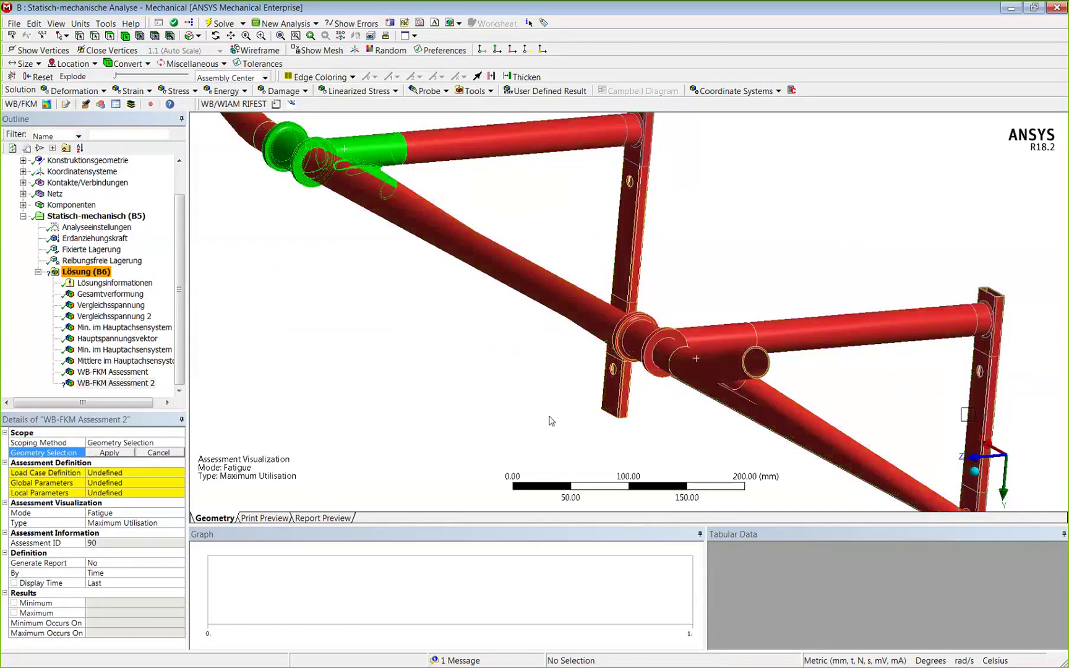
{"action": "left_click", "coordinate": [654, 344], "text": "ctrl"}
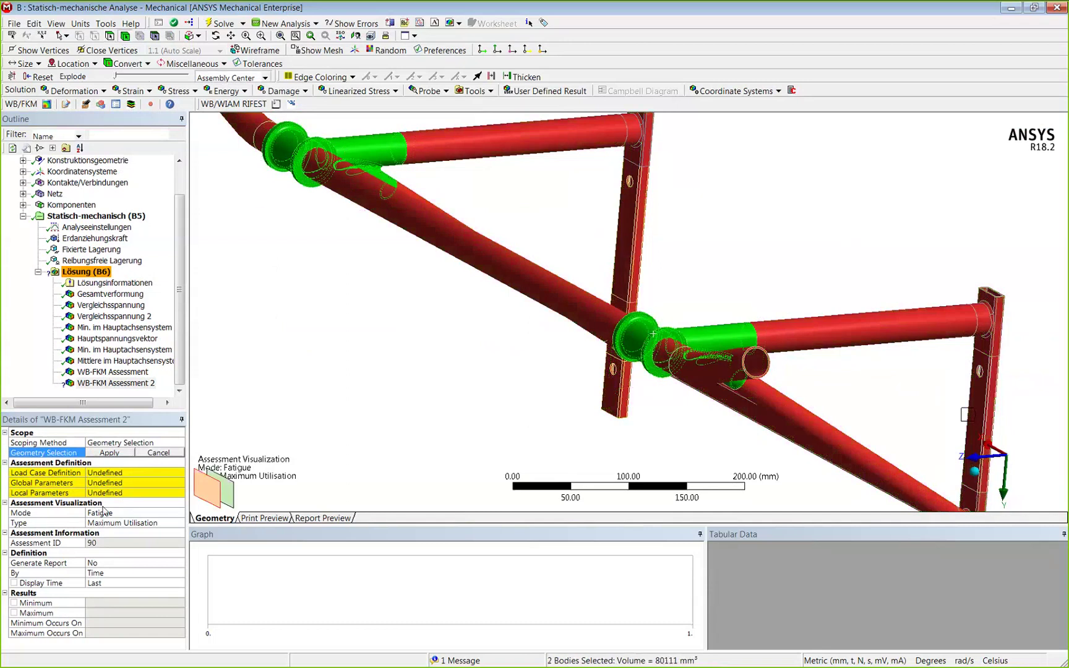
{"action": "left_click", "coordinate": [109, 452]}
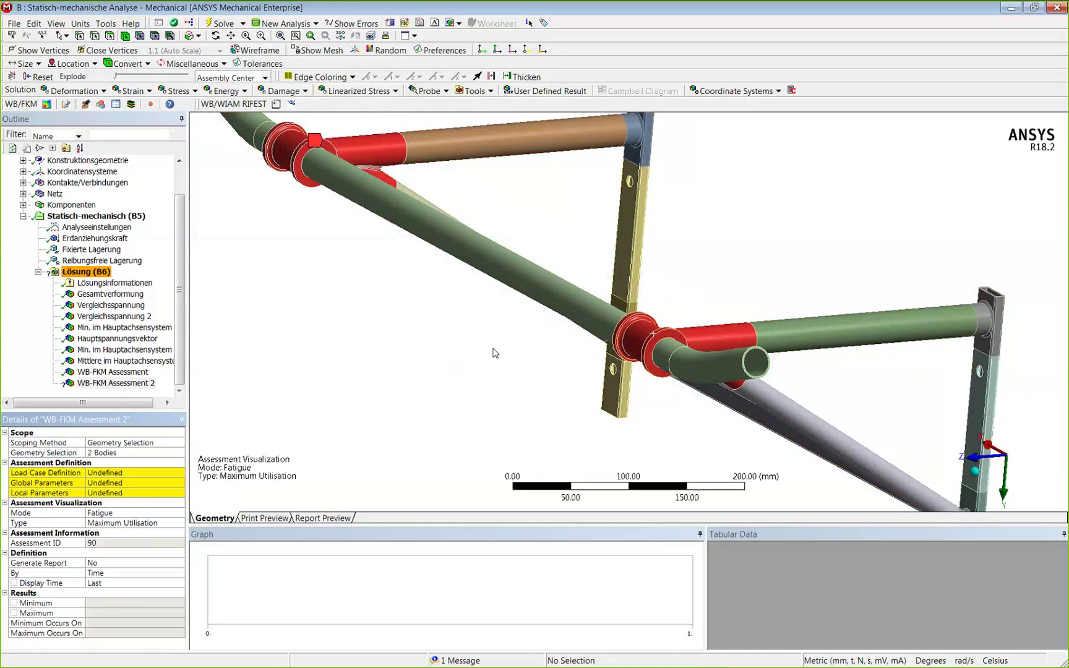
Inspect the scoped connectors and the rounded transition between the main tube and its diagonal branch.
{"action": "middle_click_drag", "start_coordinate": [493, 350], "coordinate": [619, 318]}
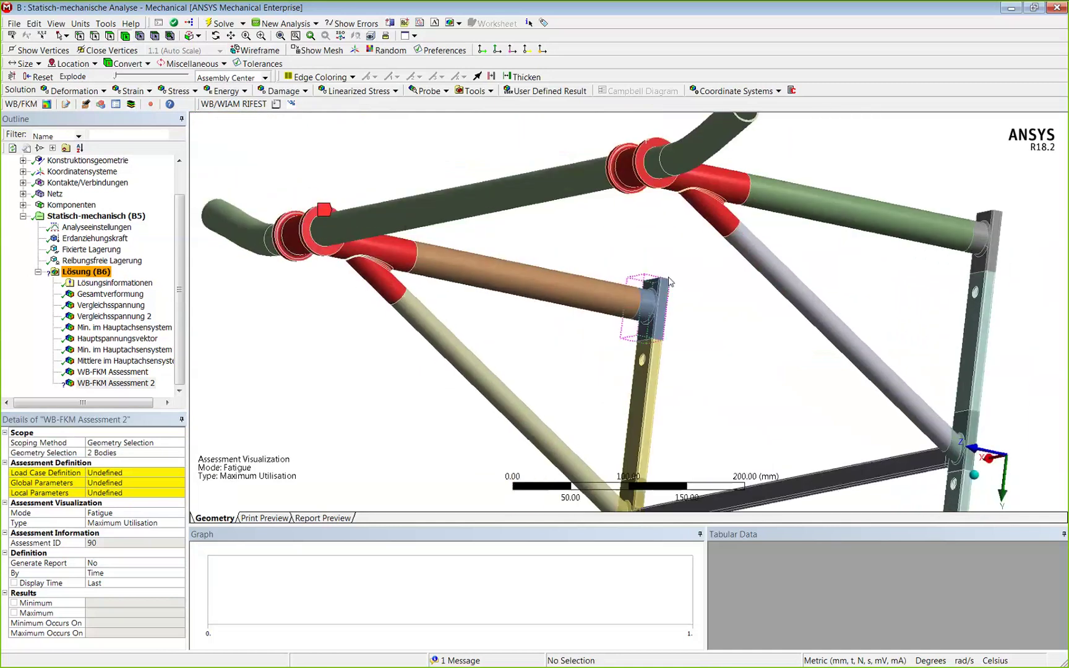
{"action": "scroll", "coordinate": [628, 317], "scroll_direction": "up", "scroll_amount": 5}
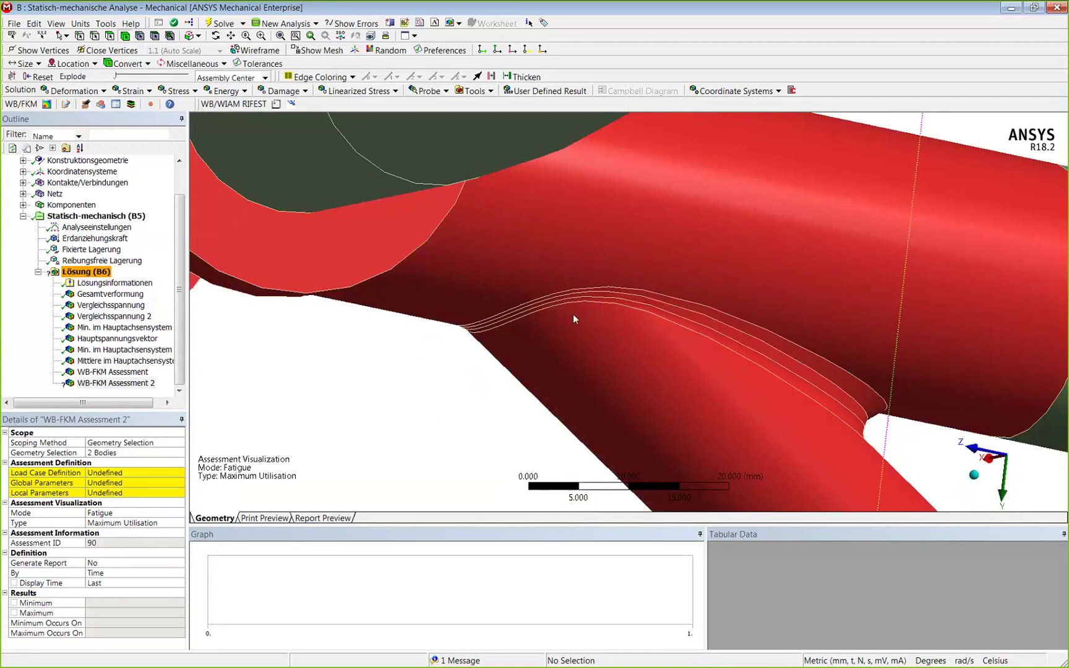
{"action": "scroll", "coordinate": [573, 314], "scroll_direction": "down", "scroll_amount": 8}
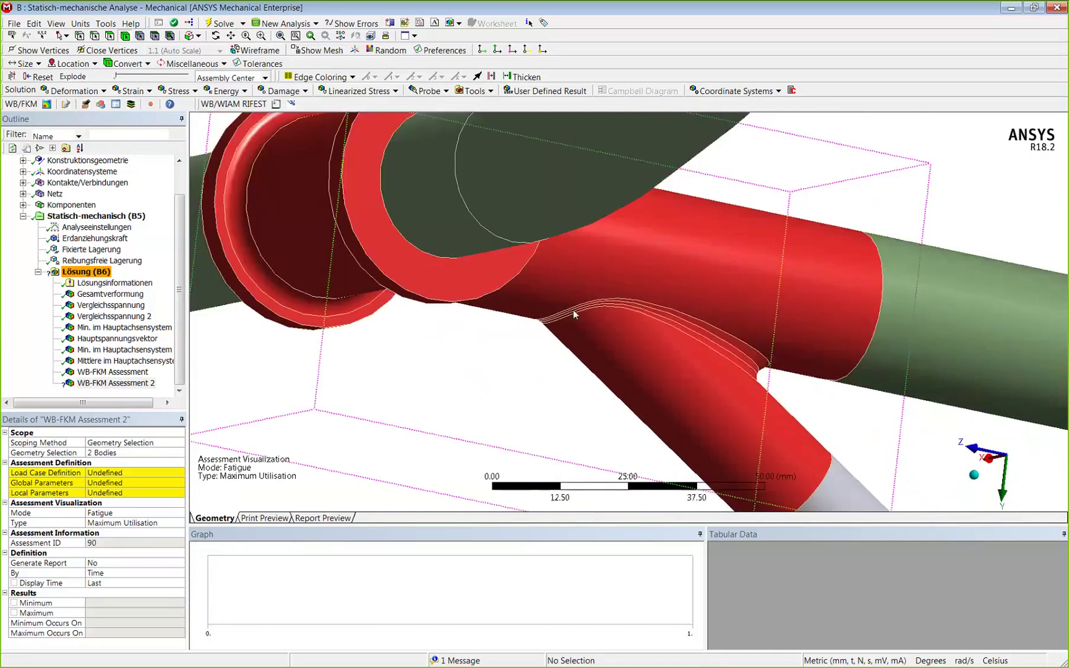
{"action": "scroll", "coordinate": [574, 314], "scroll_direction": "down", "scroll_amount": 2}
{"action": "scroll", "coordinate": [574, 300], "scroll_direction": "down", "scroll_amount": 4}
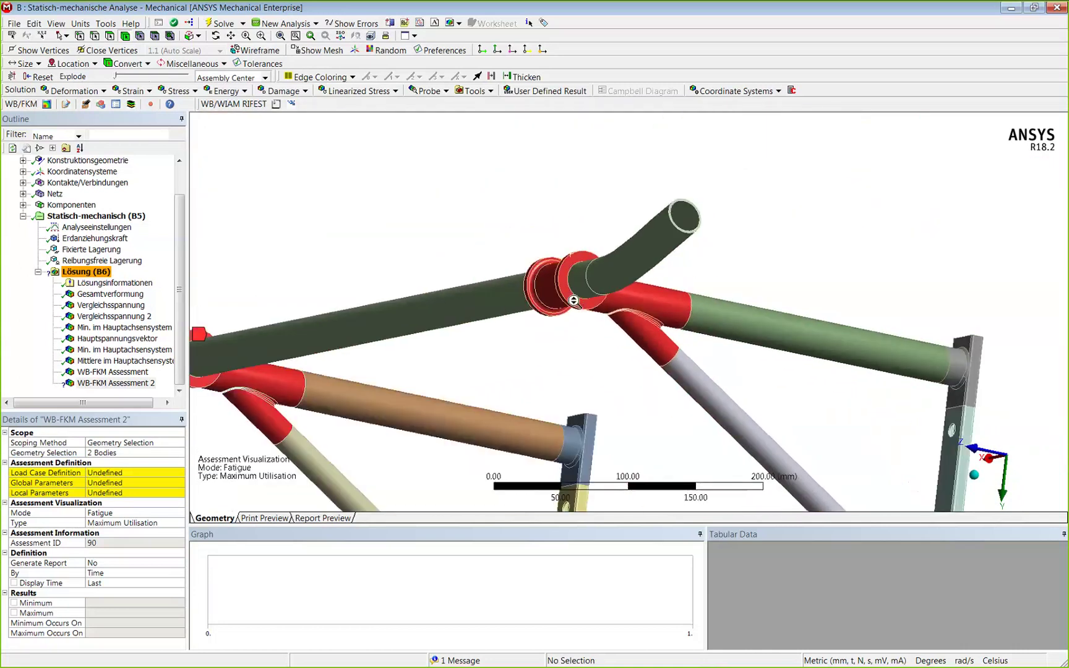
{"action": "middle_click_drag", "start_coordinate": [615, 214], "coordinate": [482, 236]}
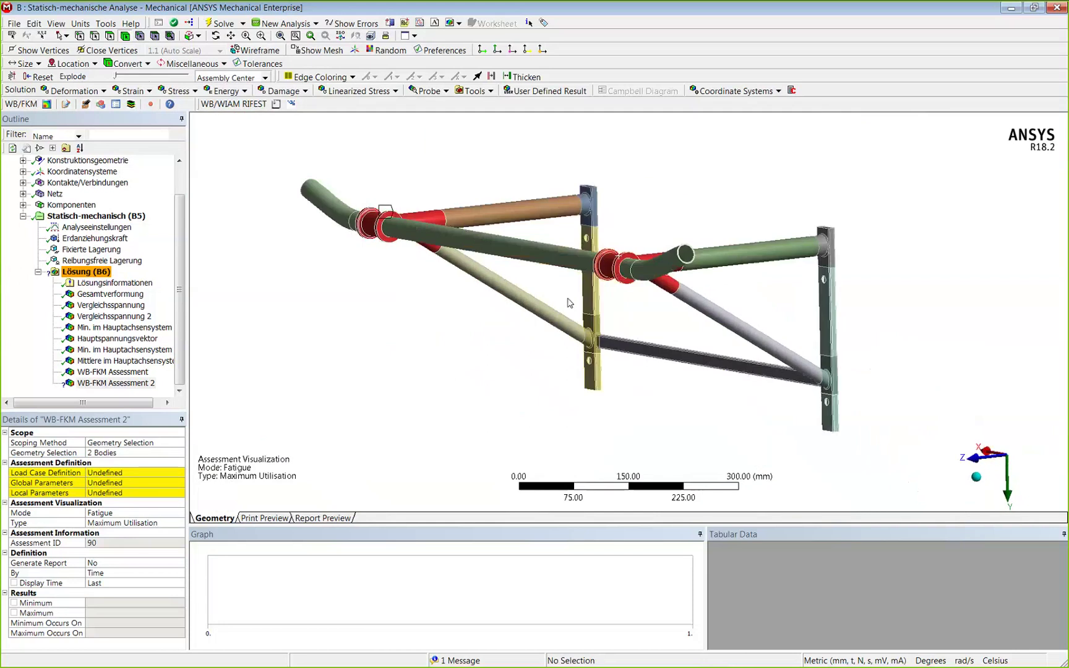
Define the assessment's load case from LoadStep 1 with the last substep and the load type Pulsating, keeping the stress state Proportional.
{"action": "left_click", "coordinate": [108, 474]}
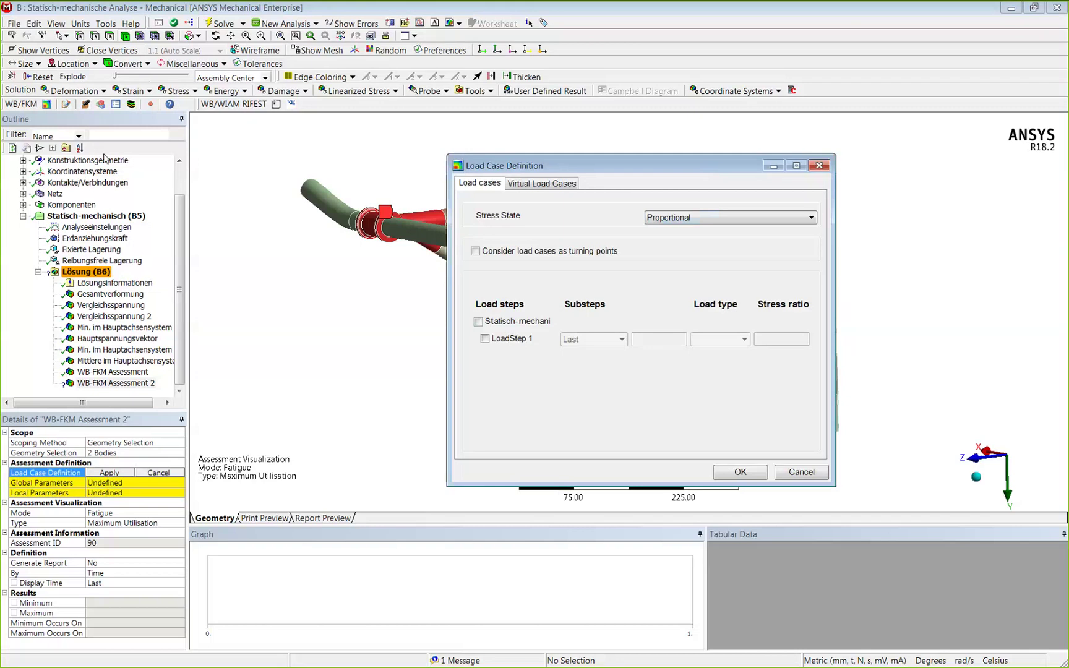
{"action": "left_click", "coordinate": [485, 339]}
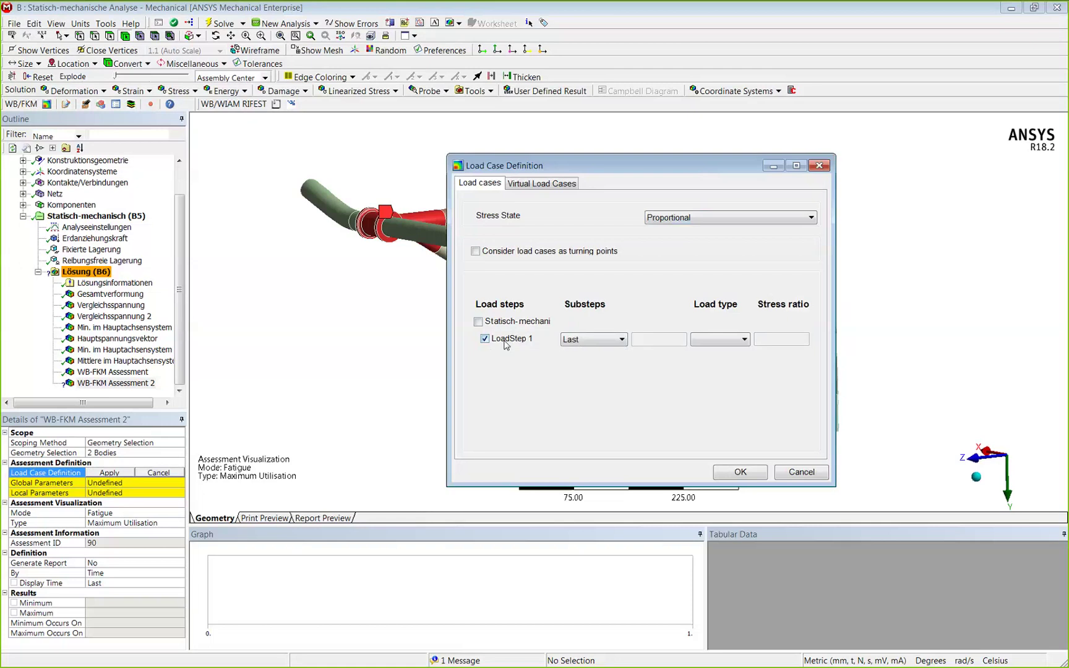
{"action": "left_click", "coordinate": [719, 342]}
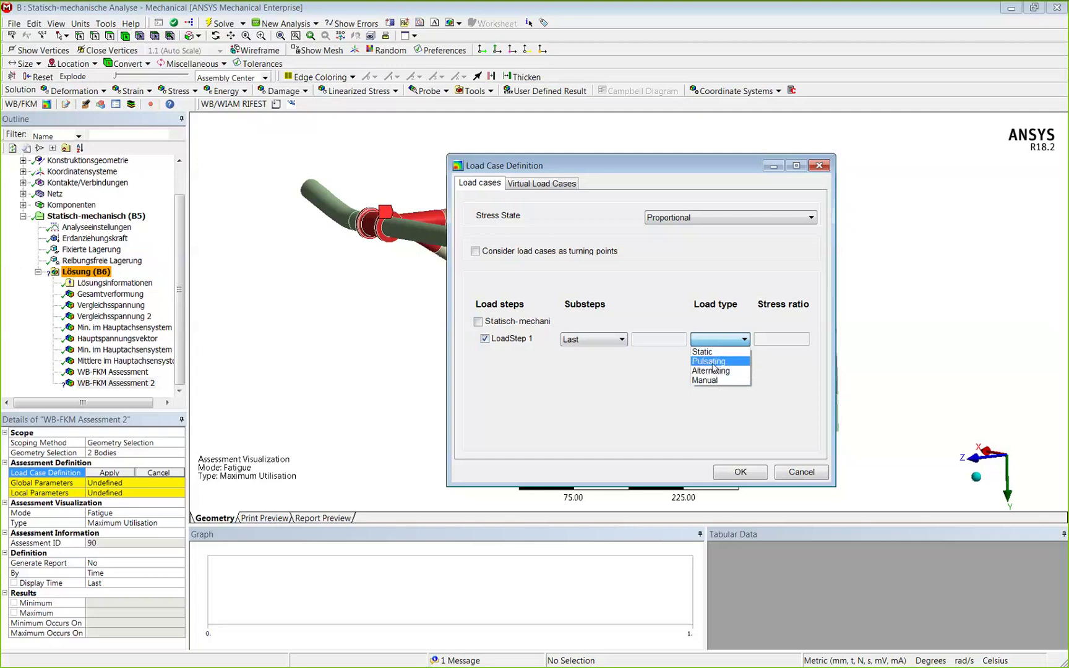
{"action": "left_click", "coordinate": [712, 362]}
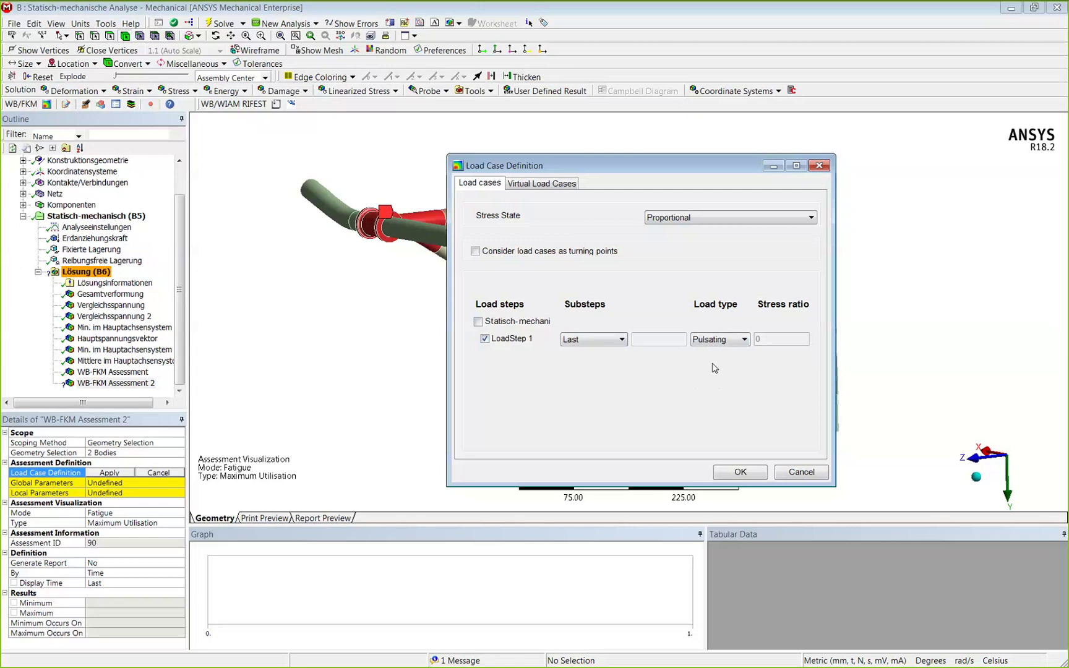
{"action": "left_click", "coordinate": [718, 339]}
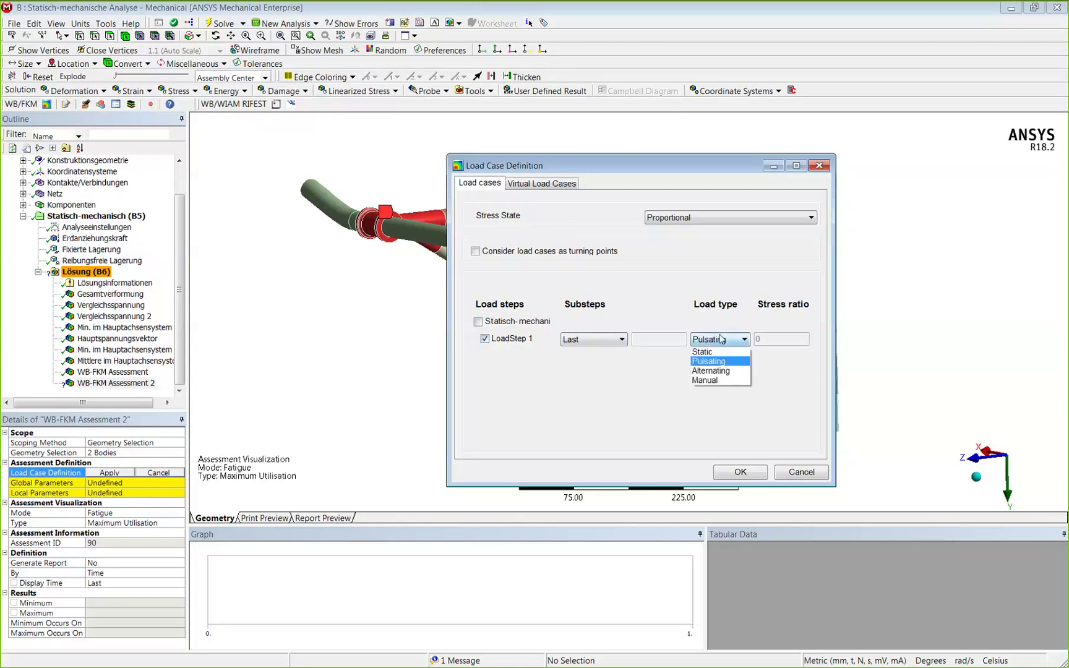
{"action": "left_click", "coordinate": [745, 362]}
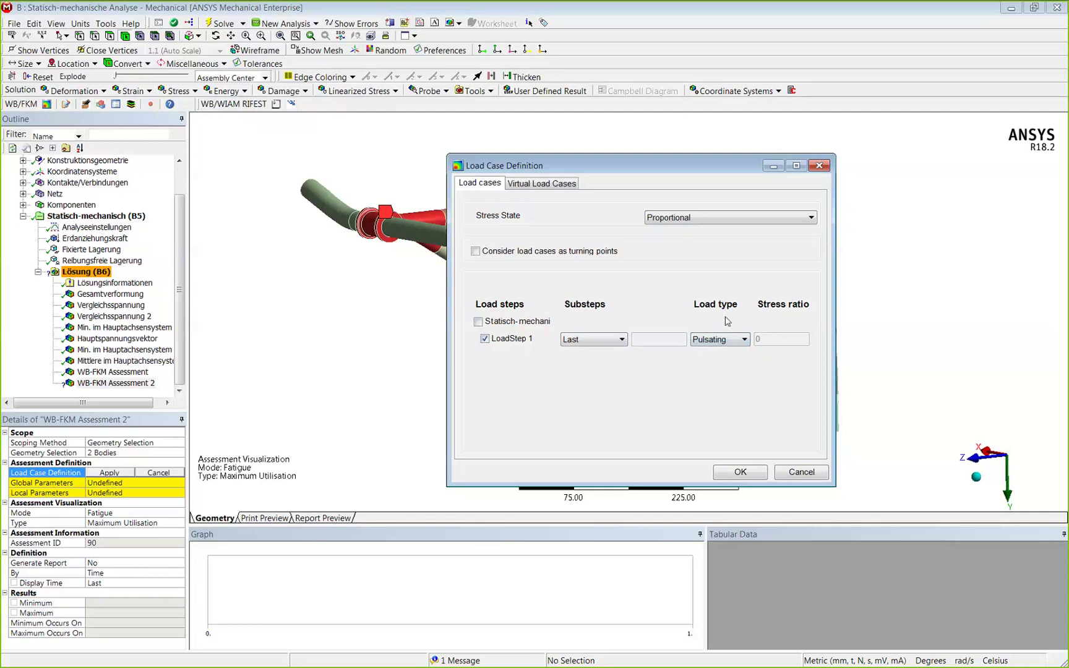
{"action": "left_click", "coordinate": [751, 474]}
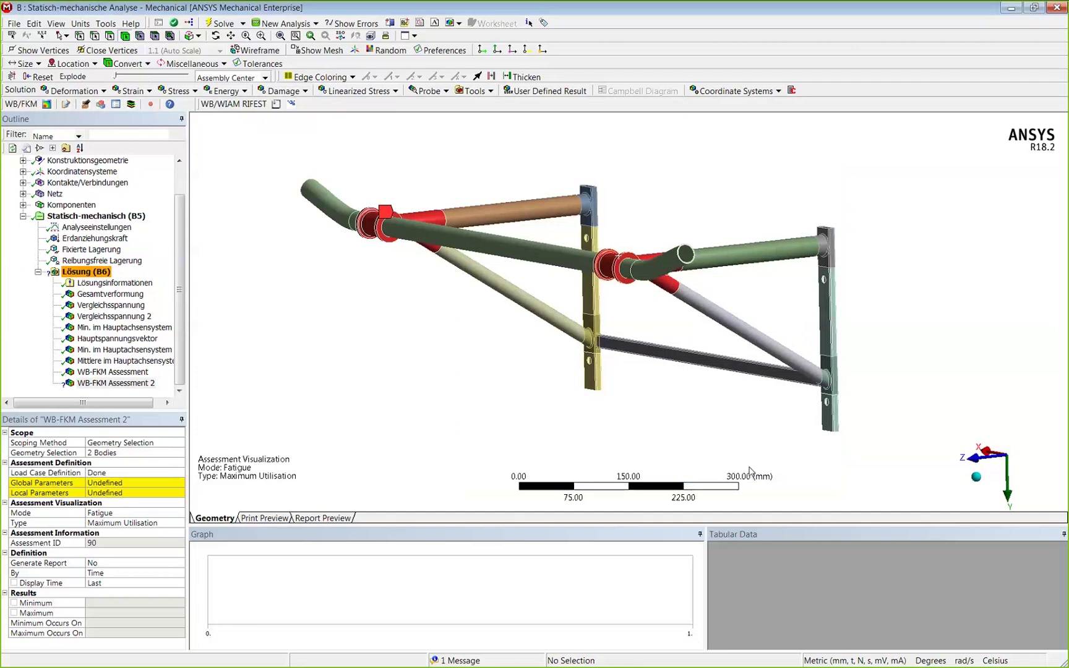
Set the calculation method in the assessment's global parameters to Fatigue strength at N cycles.
{"action": "left_click", "coordinate": [97, 485]}
{"action": "left_click", "coordinate": [97, 485]}
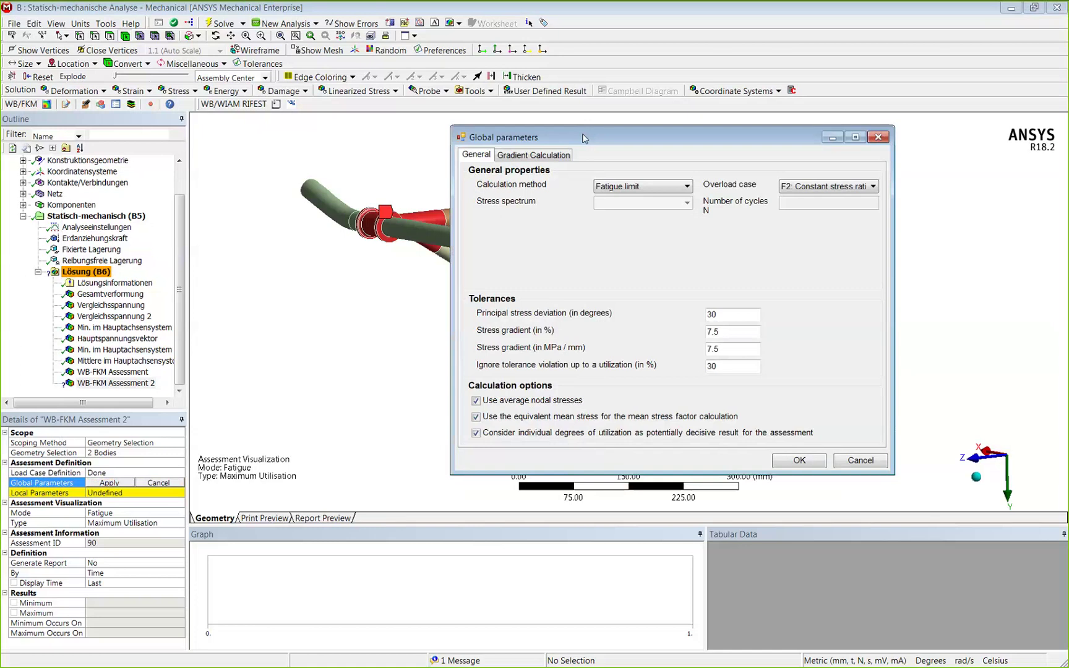
{"action": "left_click", "coordinate": [629, 188]}
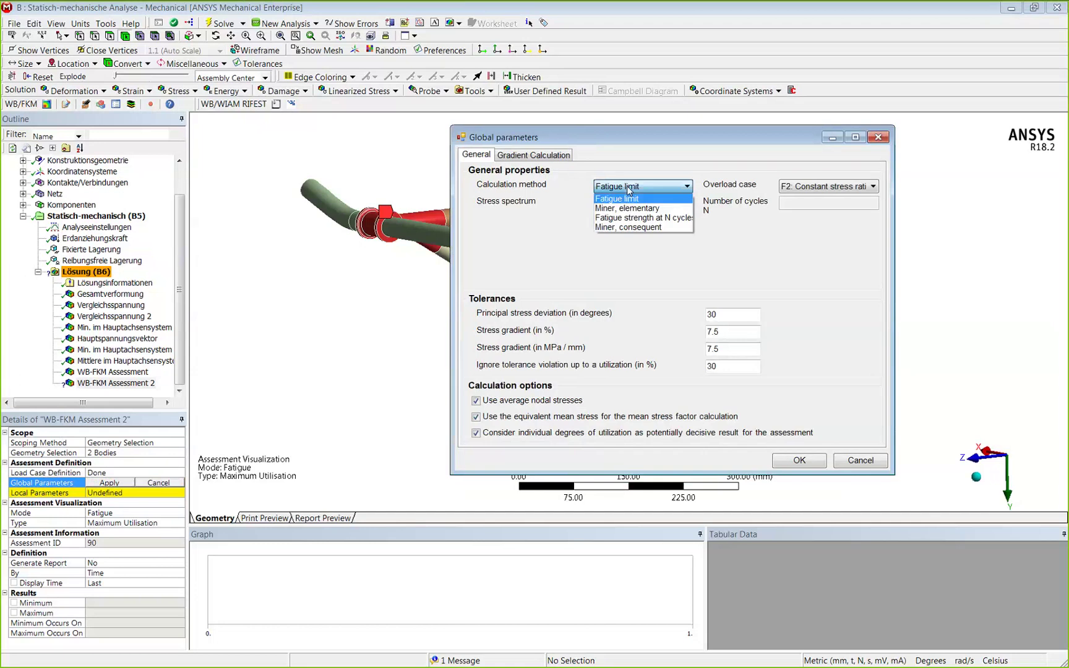
{"action": "left_click", "coordinate": [629, 189]}
{"action": "left_click_drag", "start_coordinate": [510, 136], "coordinate": [693, 118]}
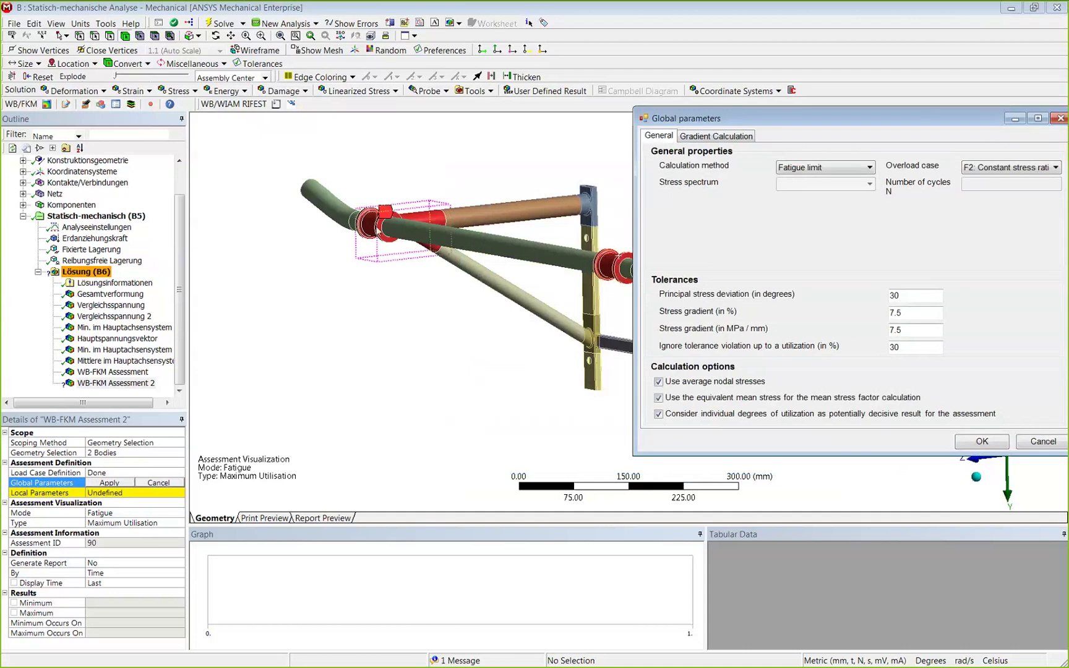
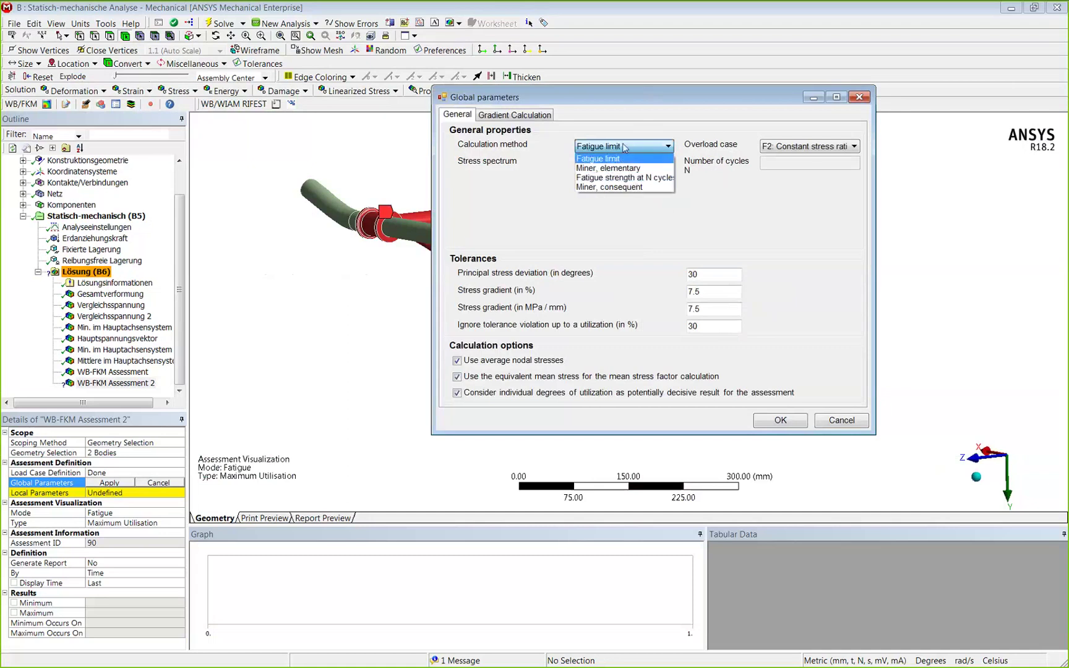
{"action": "left_click", "coordinate": [643, 177]}
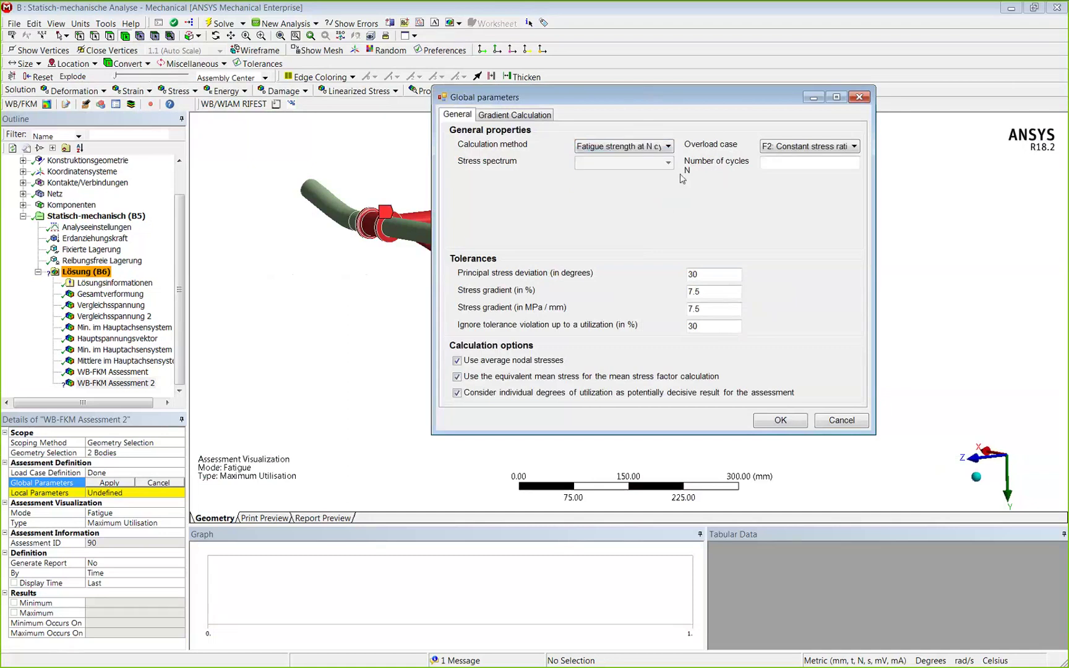
Set the number of cycles N to 125000, turn off the use of average nodal stresses, and accept the global parameters.
{"action": "left_click", "coordinate": [775, 162]}
{"action": "type", "text": "125000"}
{"action": "left_click", "coordinate": [456, 361]}
{"action": "left_click", "coordinate": [779, 421]}
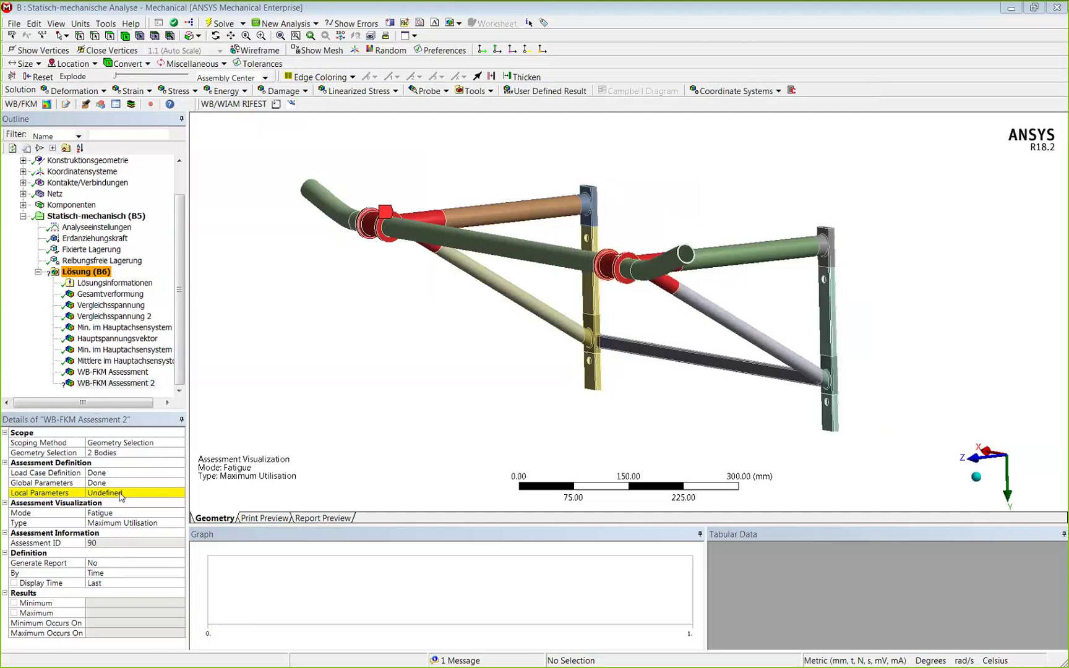
Open the assessment's local parameters and arrange them so the first scoped connector stays visible in the model.
{"action": "left_click", "coordinate": [120, 493]}
{"action": "left_click", "coordinate": [120, 493]}
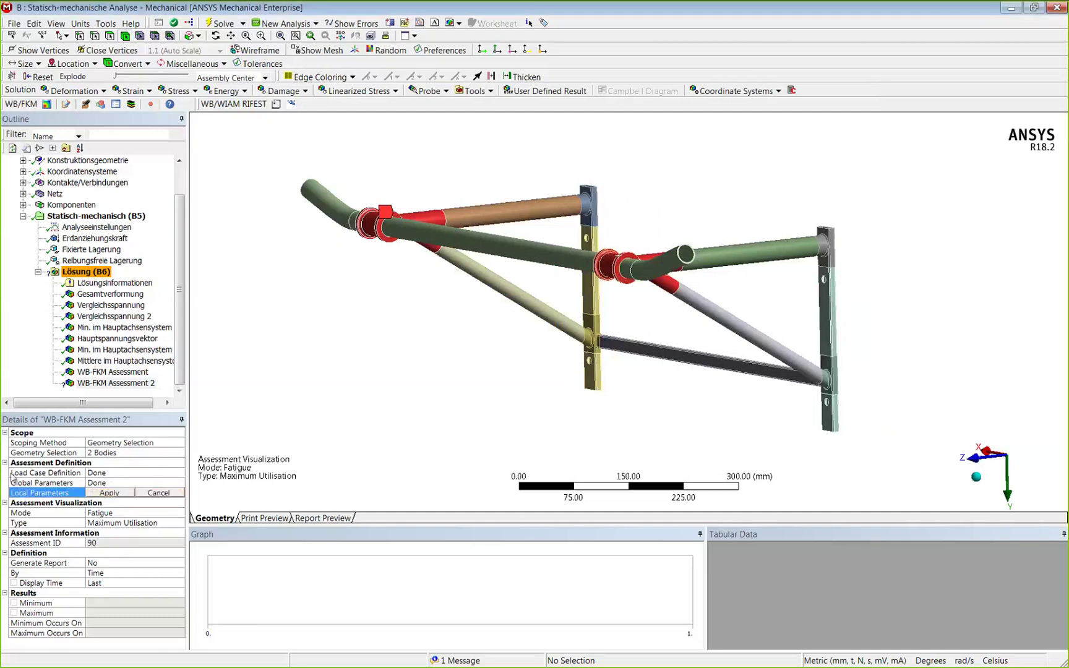
{"action": "left_click_drag", "start_coordinate": [0, 170], "coordinate": [629, 111]}
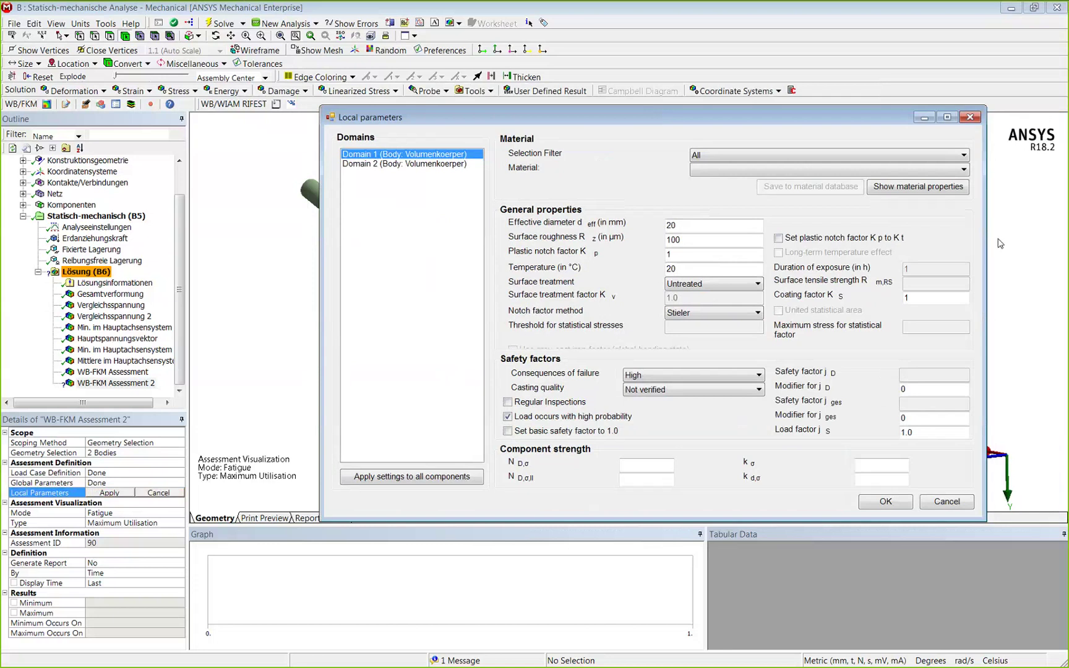
{"action": "left_click_drag", "start_coordinate": [986, 243], "coordinate": [843, 243]}
{"action": "left_click_drag", "start_coordinate": [468, 121], "coordinate": [657, 118]}
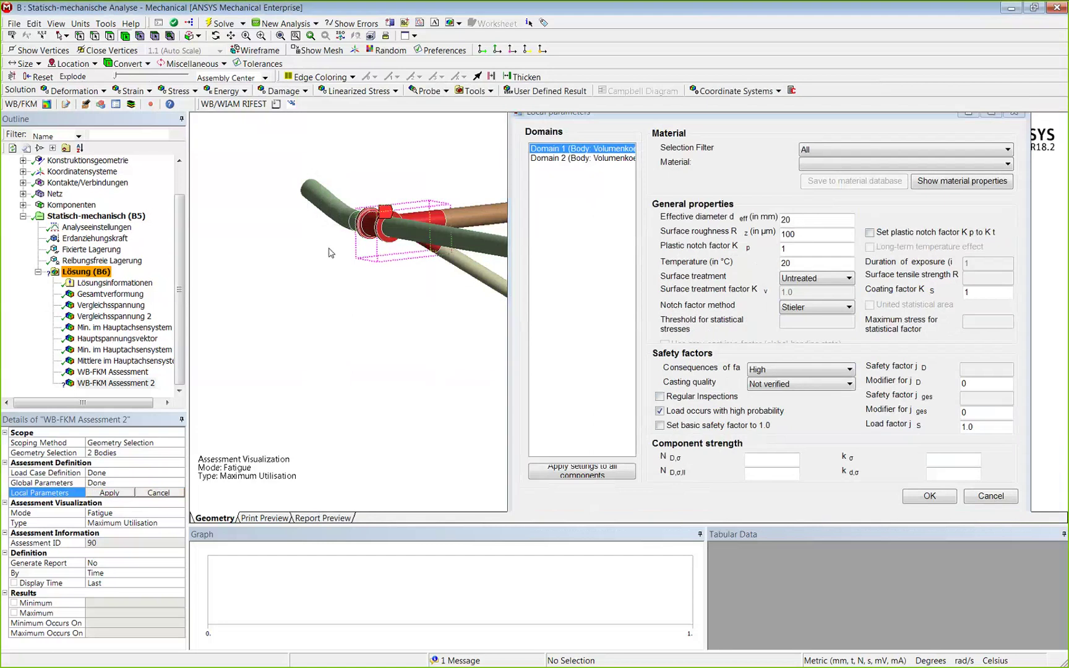
{"action": "middle_click_drag", "start_coordinate": [331, 252], "coordinate": [222, 252], "text": "ctrl"}
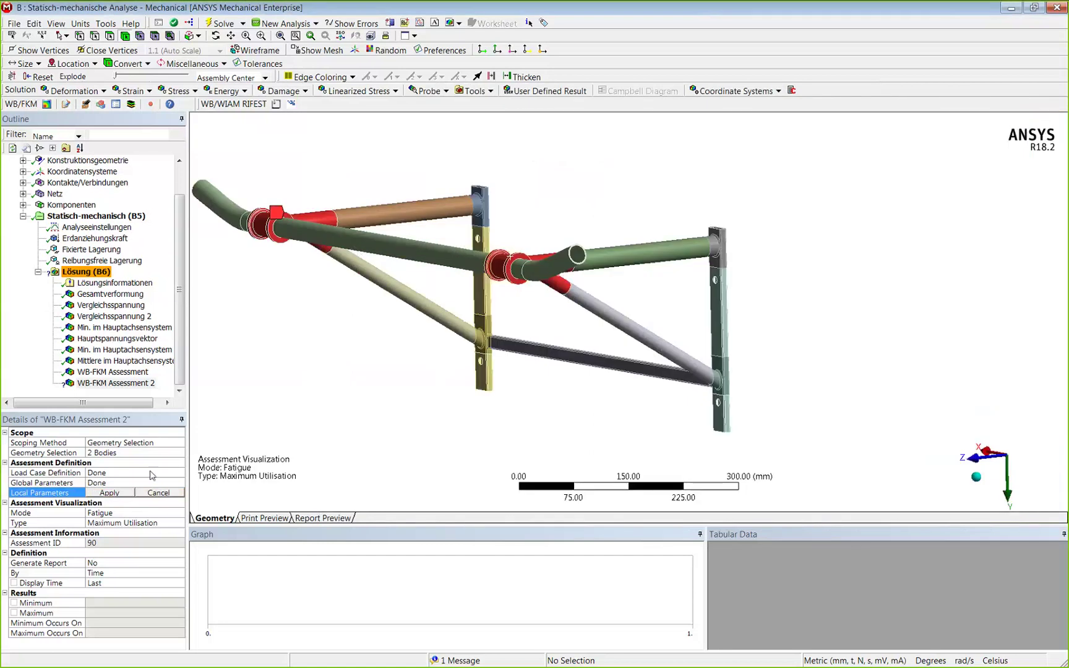
{"action": "left_click", "coordinate": [111, 494]}
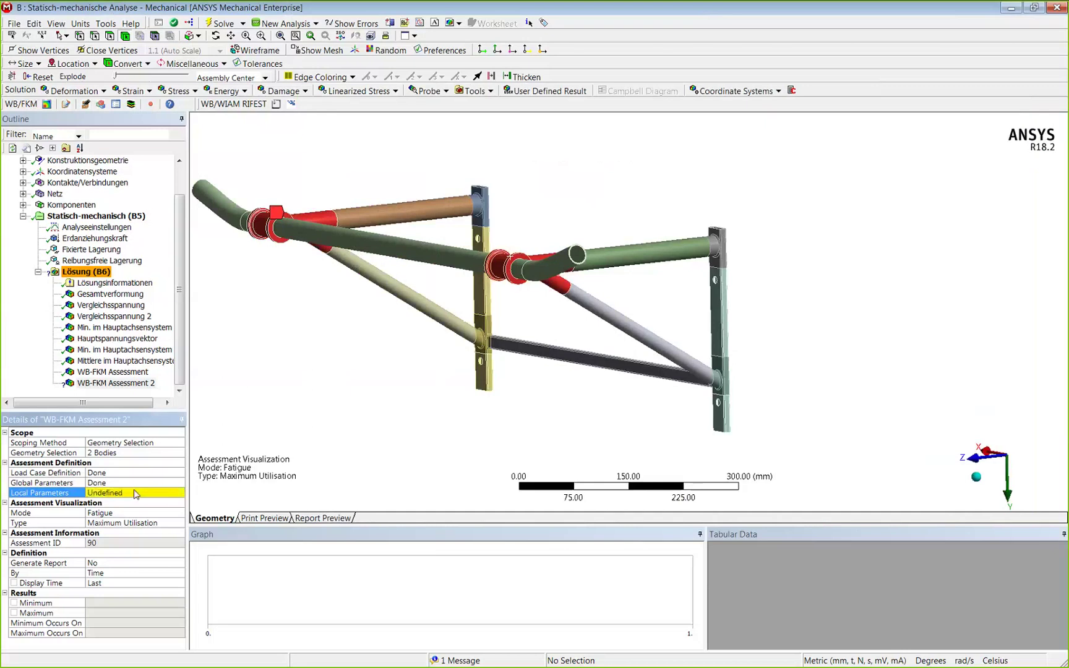
{"action": "left_click", "coordinate": [119, 494]}
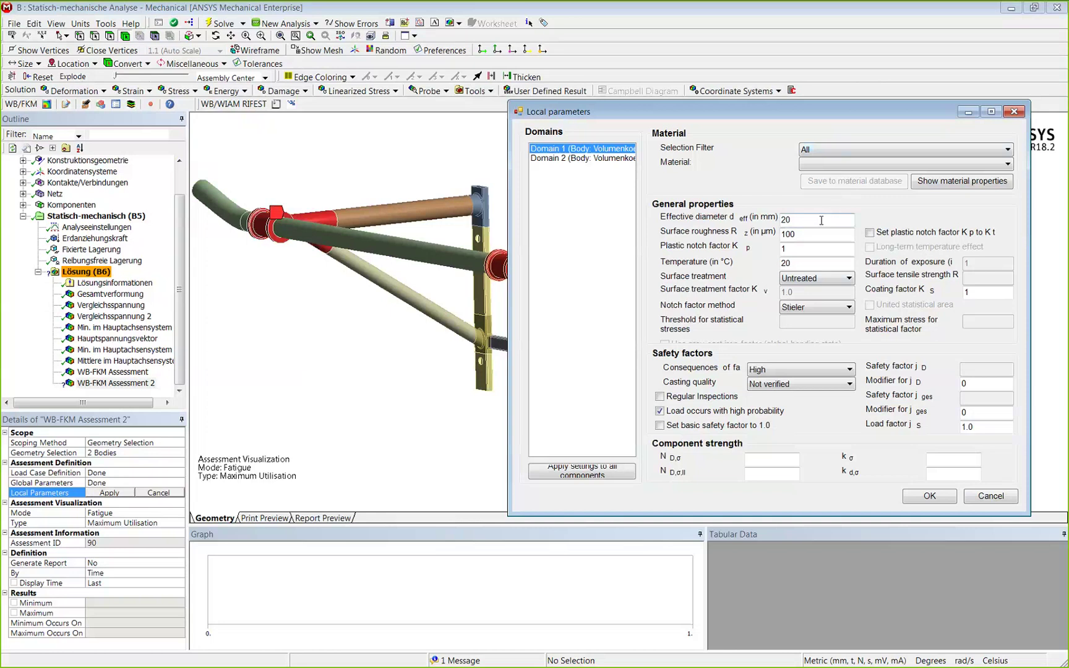
Browse the FKM material list, both unfiltered and with the GJS, DIN EN 1563 filter, for a suitable cast iron.
{"action": "left_click", "coordinate": [851, 164]}
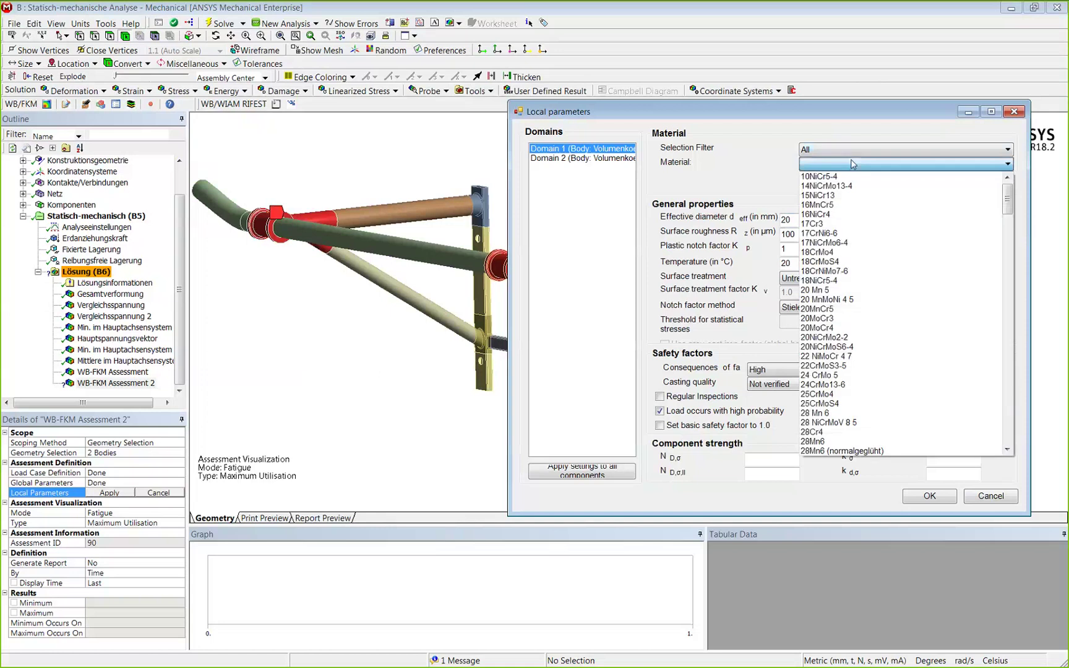
{"action": "scroll", "coordinate": [839, 252], "scroll_direction": "down", "scroll_amount": 20}
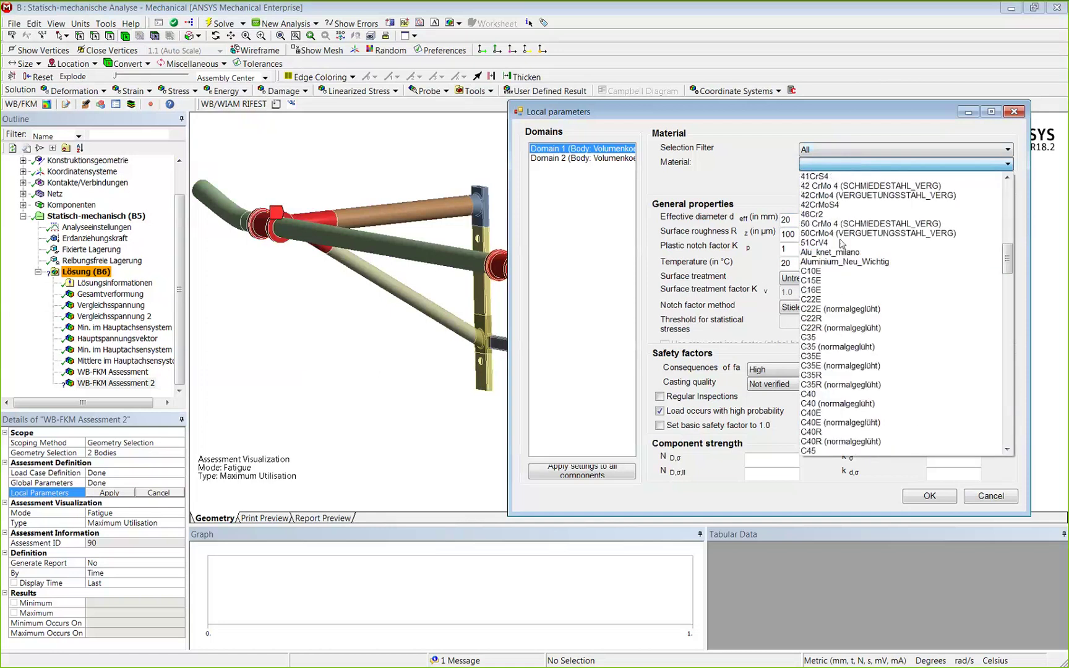
{"action": "scroll", "coordinate": [873, 322], "scroll_direction": "down", "scroll_amount": 20}
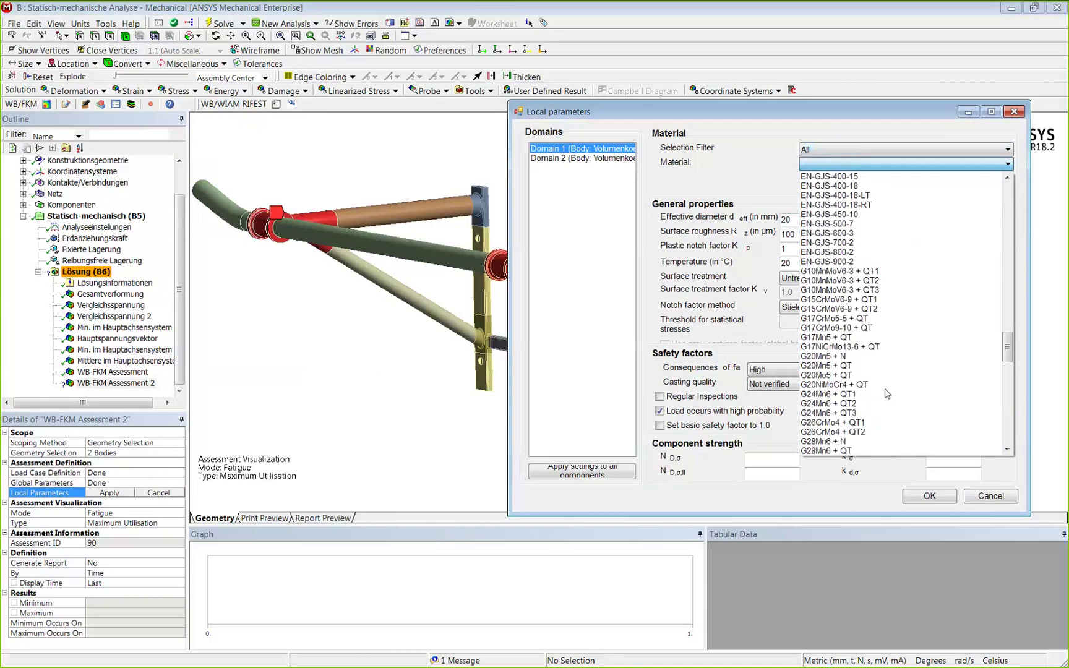
{"action": "left_click", "coordinate": [920, 167]}
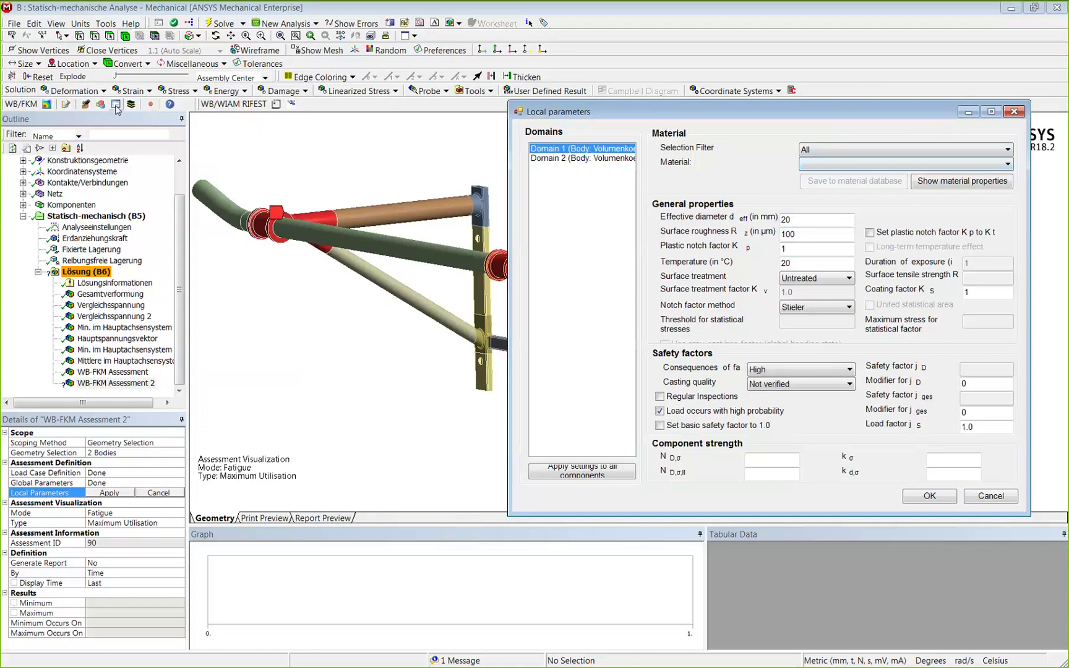
{"action": "left_click", "coordinate": [924, 155]}
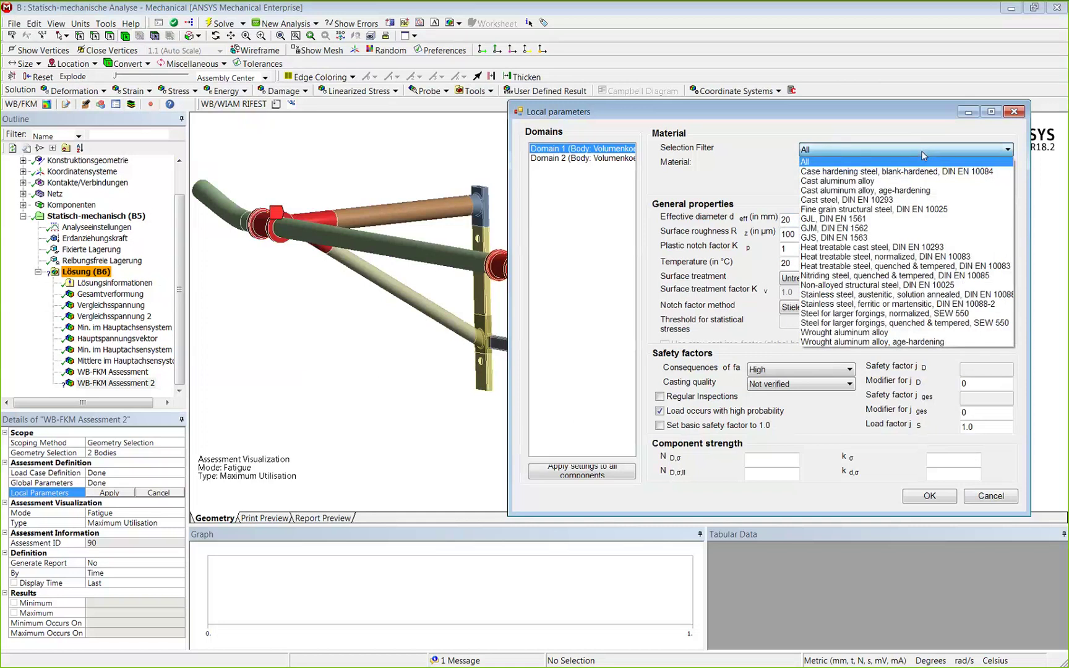
{"action": "left_click", "coordinate": [842, 238]}
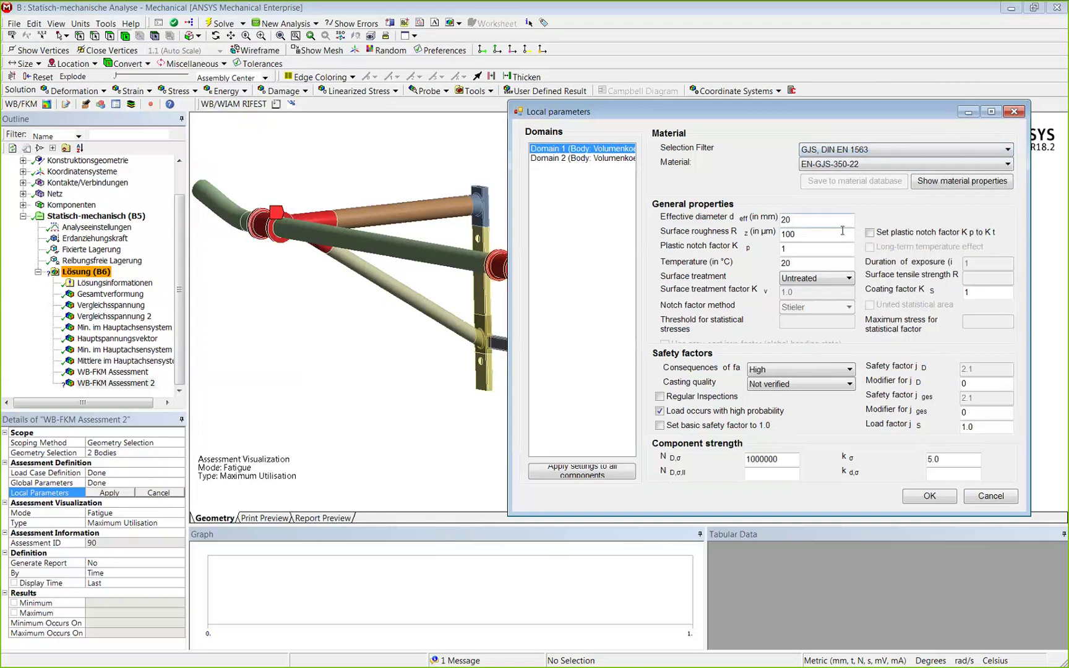
{"action": "left_click", "coordinate": [854, 150]}
{"action": "left_click", "coordinate": [848, 162]}
{"action": "left_click", "coordinate": [866, 164]}
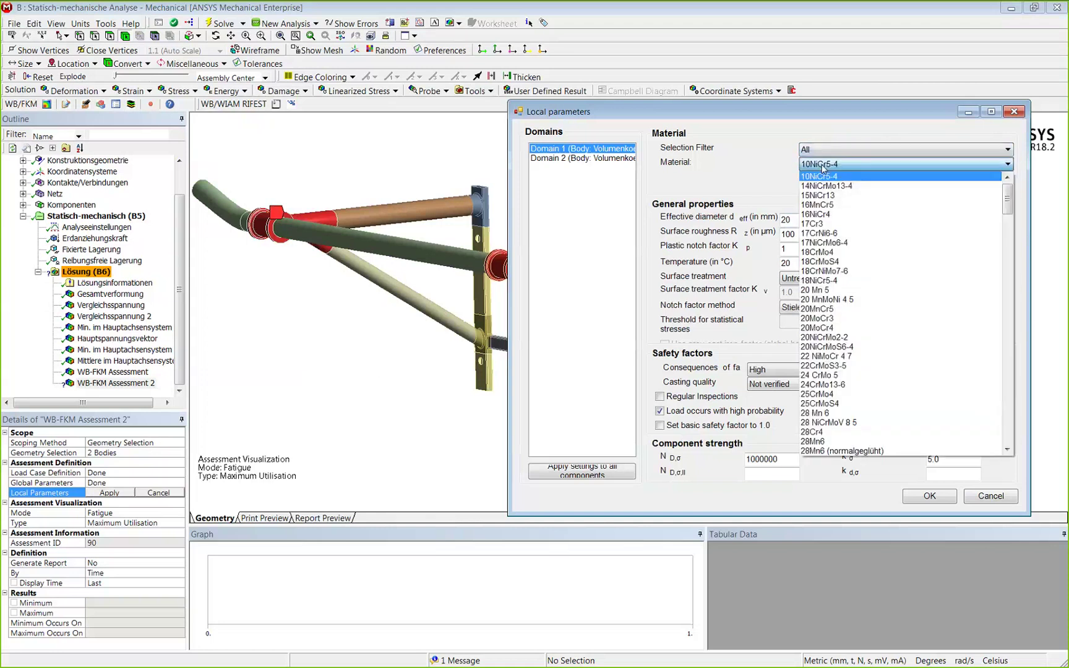
{"action": "scroll", "coordinate": [826, 309], "scroll_direction": "down", "scroll_amount": 5}
{"action": "scroll", "coordinate": [826, 319], "scroll_direction": "down", "scroll_amount": 20}
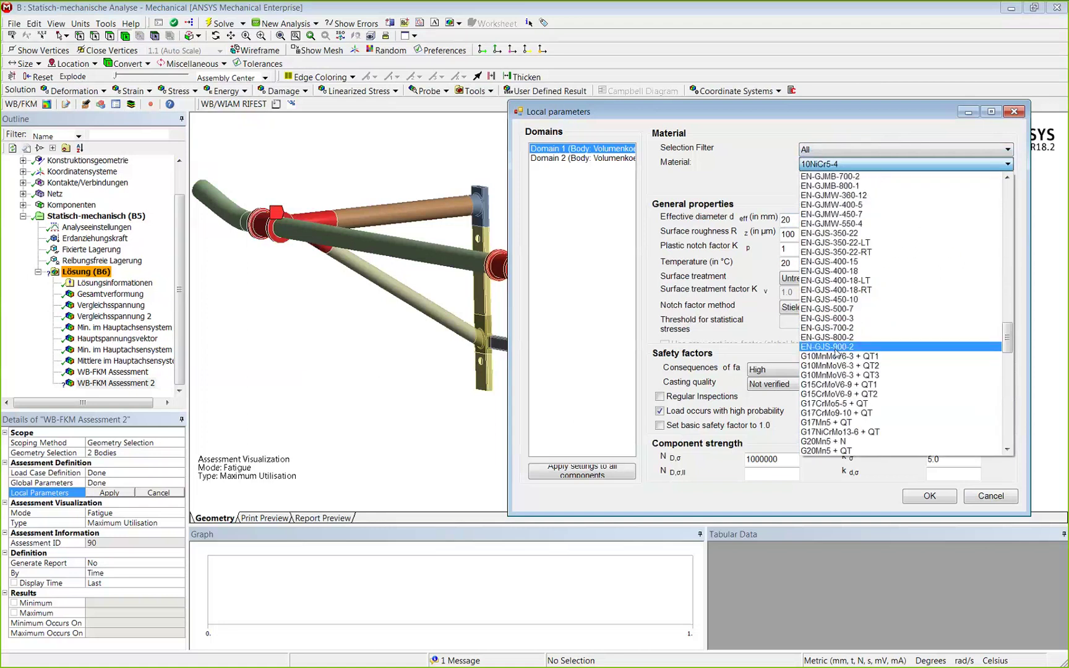
Filter the materials by GJS, DIN EN 1563 and assign EN-GJS-400-15 to the first domain.
{"action": "left_click", "coordinate": [849, 149]}
{"action": "left_click", "coordinate": [849, 151]}
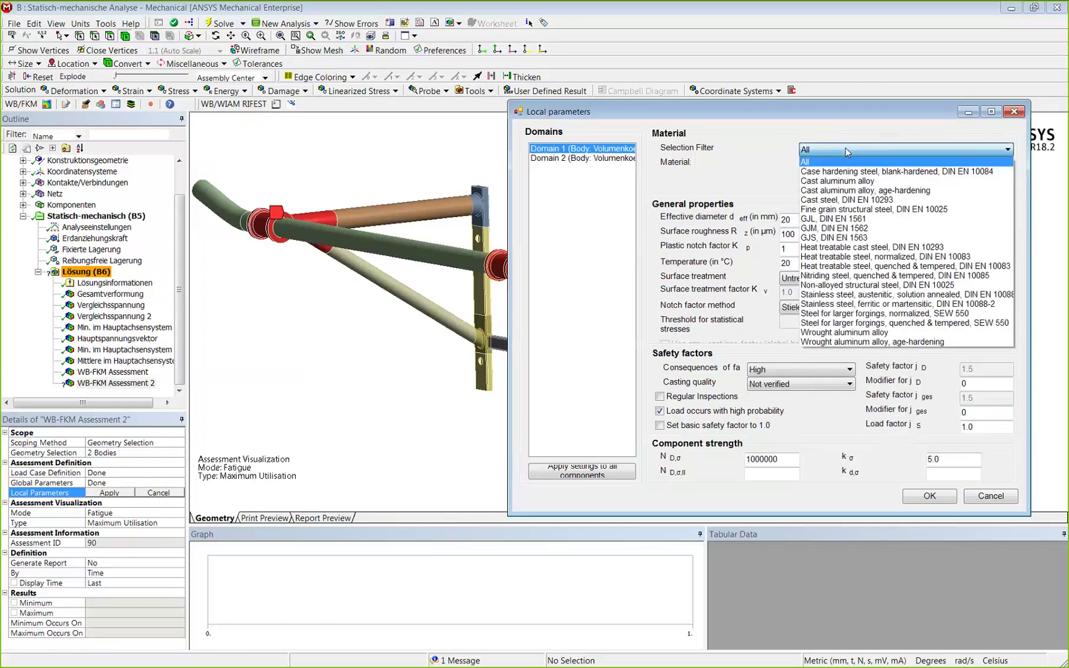
{"action": "left_click", "coordinate": [828, 238]}
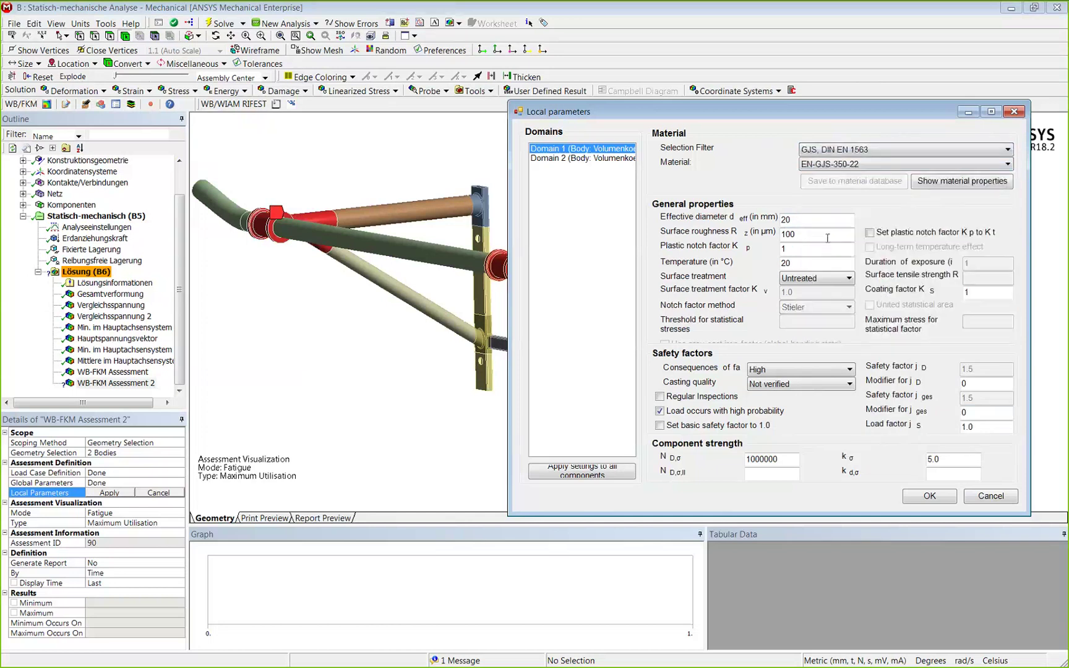
{"action": "left_click", "coordinate": [823, 164]}
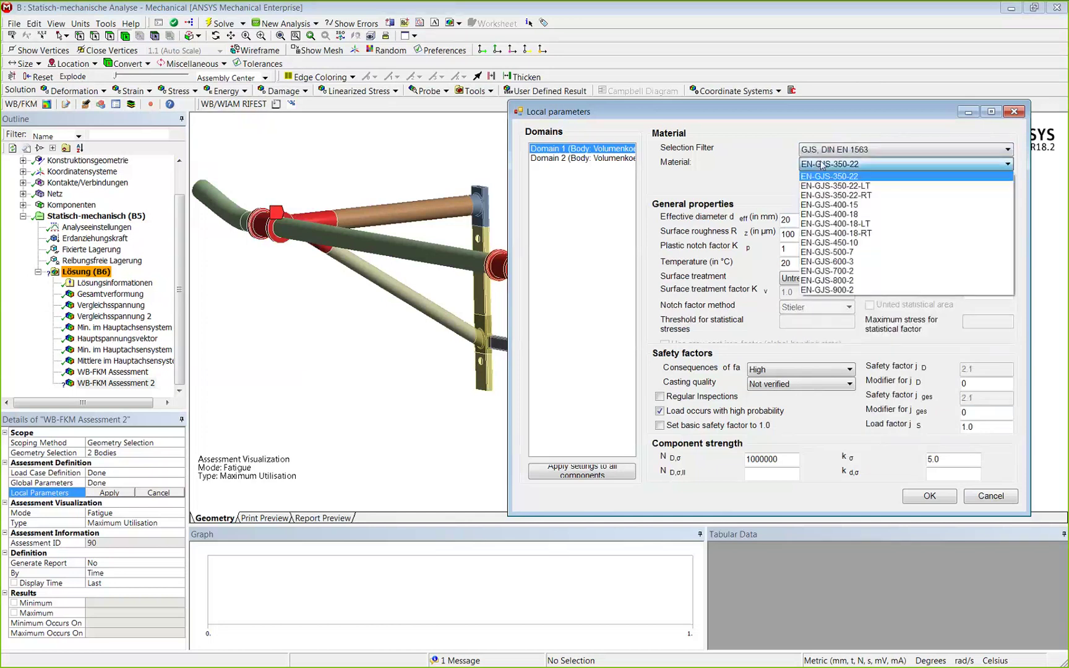
{"action": "left_click", "coordinate": [835, 205]}
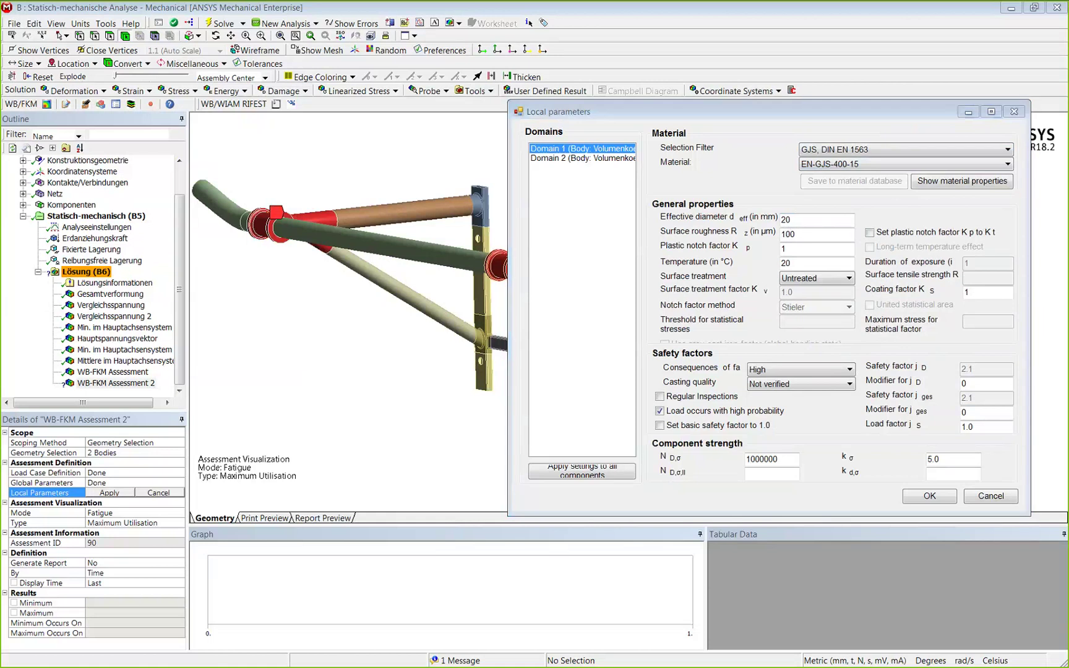
Set the first domain's effective diameter to 6 mm, surface roughness to 64 µm, plastic notch factor to 2, and consequences of failure to Low.
{"action": "key", "text": "alt+Tab"}
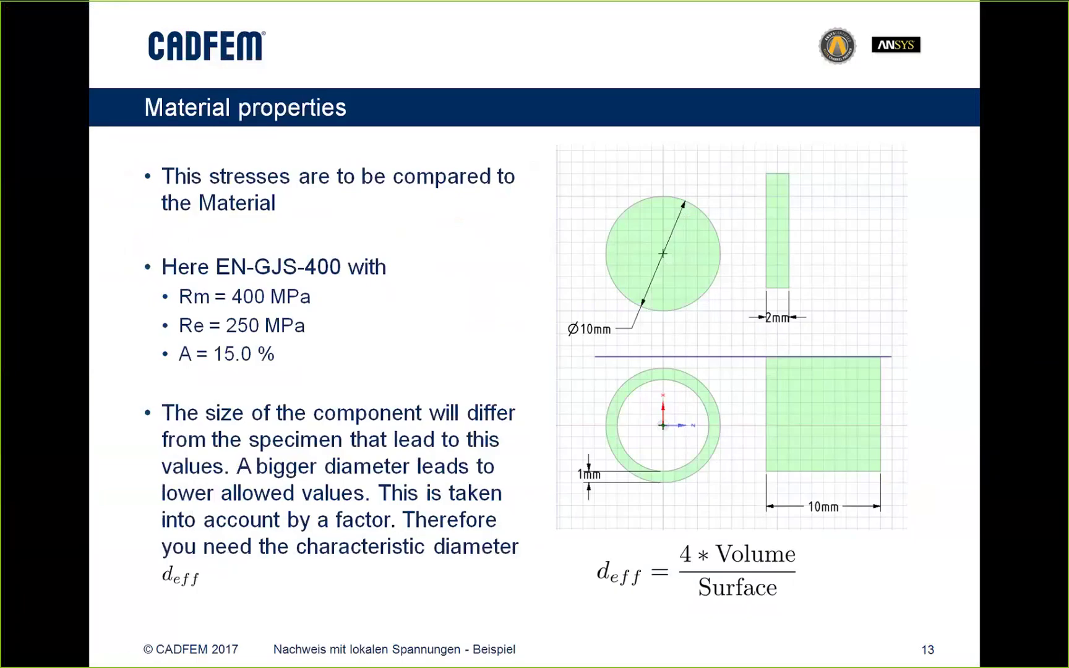
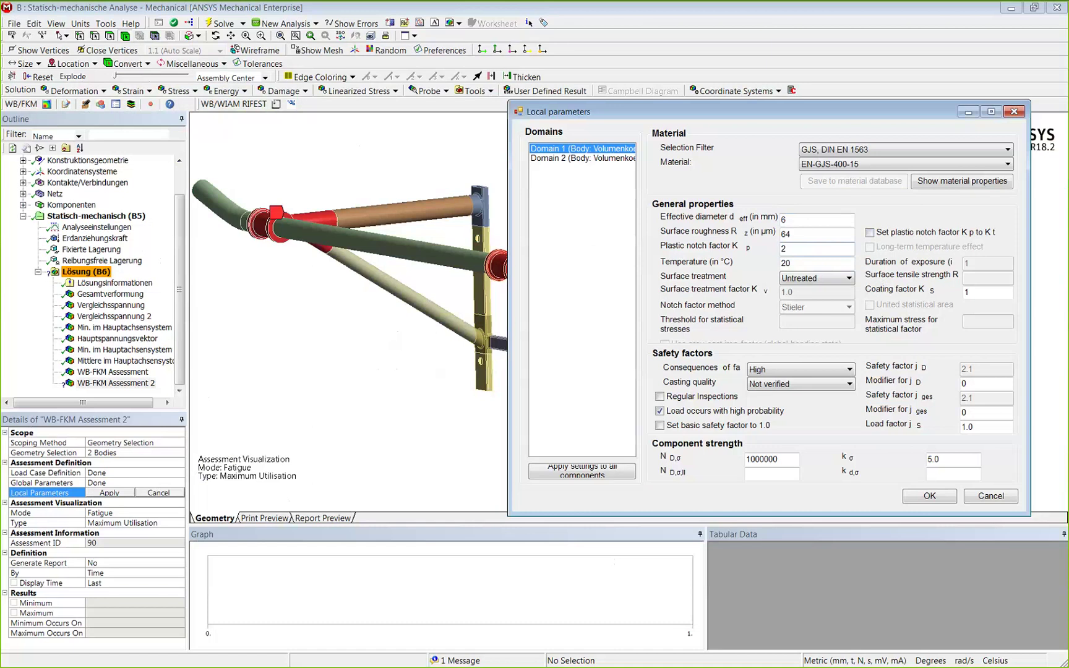
{"action": "left_click", "coordinate": [789, 250]}
{"action": "left_click", "coordinate": [783, 371]}
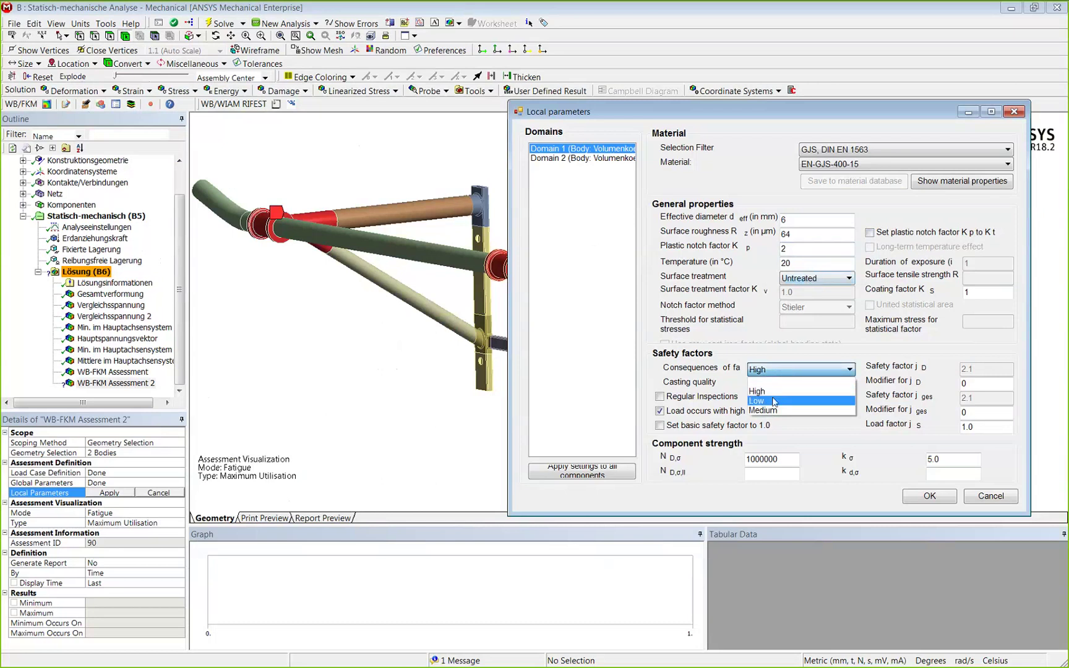
{"action": "left_click", "coordinate": [774, 402]}
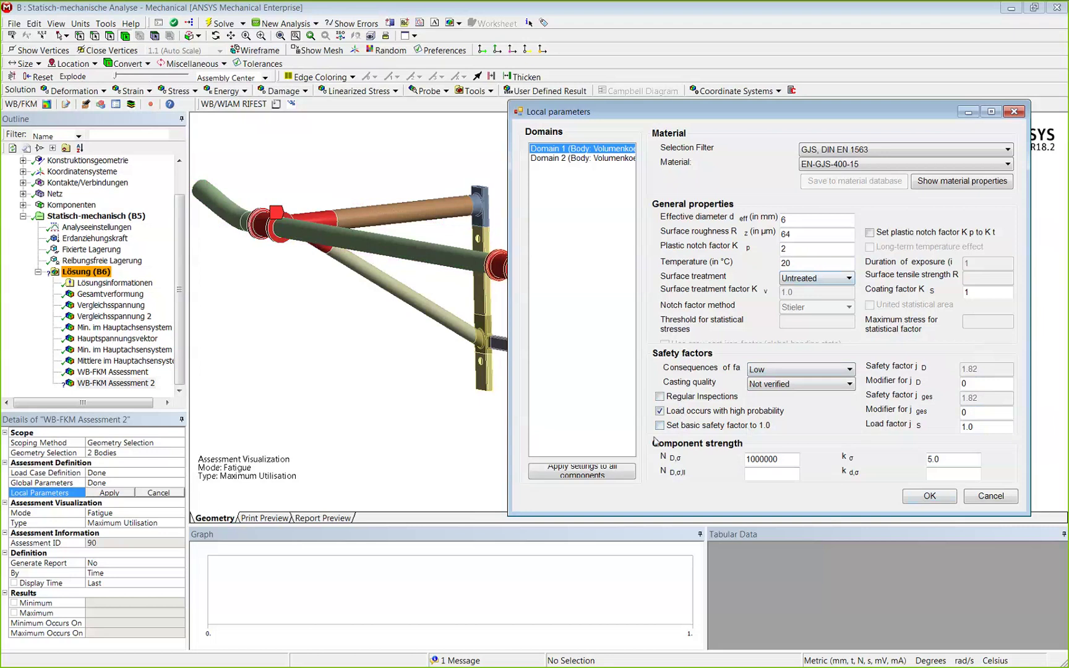
{"action": "left_click", "coordinate": [922, 499]}
Apply the first domain's settings to all components, check the second domain, and accept the local parameters despite the elastic modulus warning.
{"action": "left_click", "coordinate": [584, 159]}
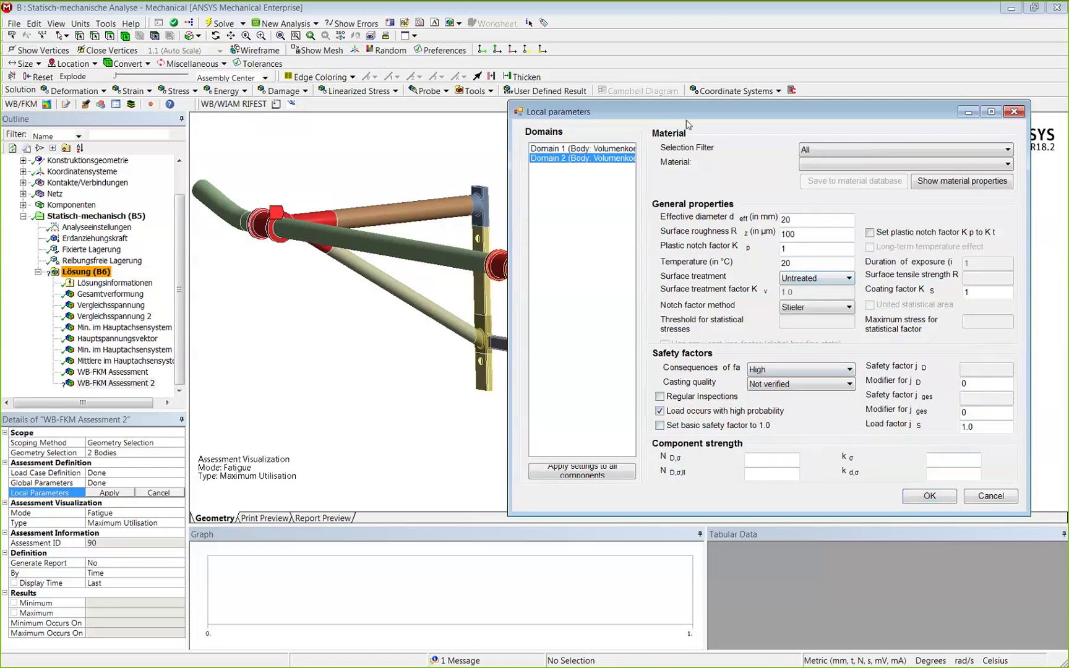
{"action": "left_click", "coordinate": [607, 149]}
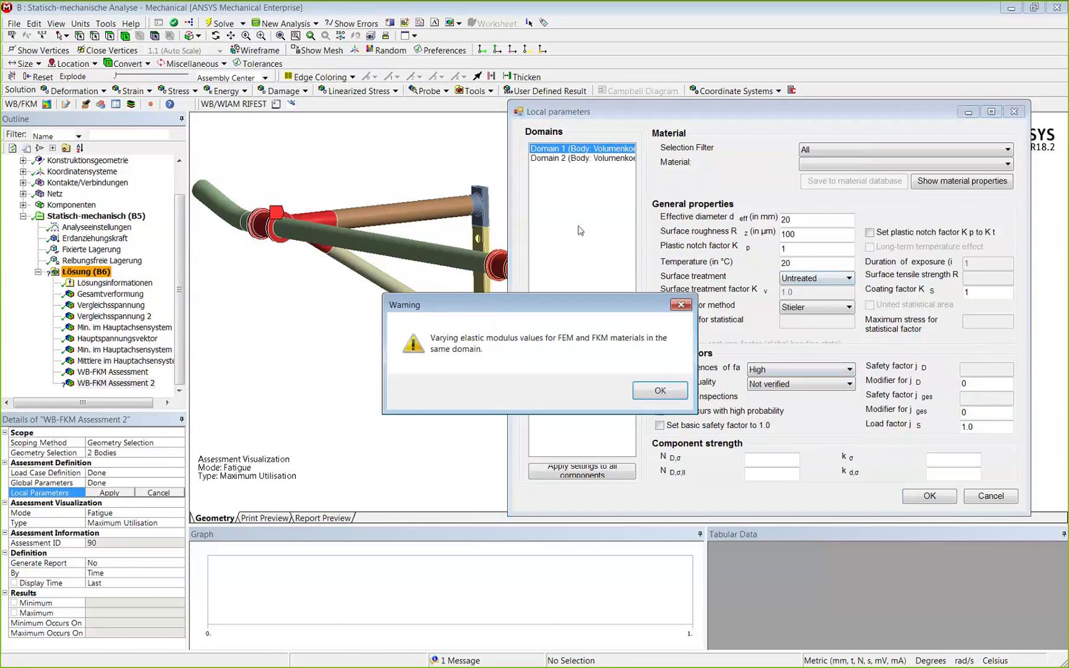
{"action": "left_click", "coordinate": [661, 392]}
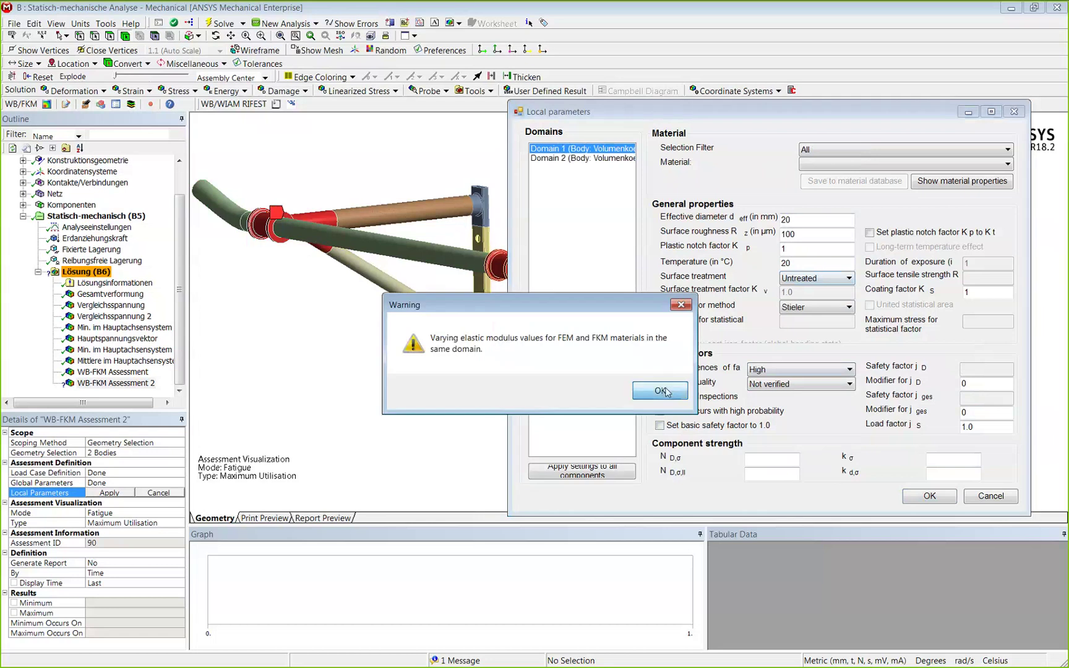
{"action": "left_click", "coordinate": [591, 474]}
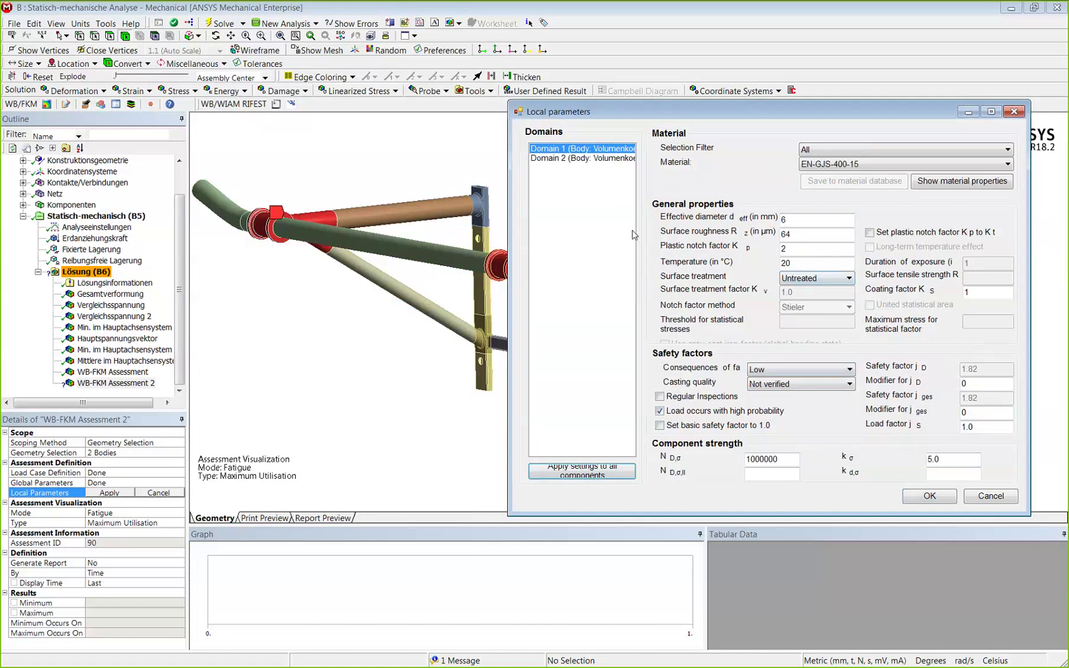
{"action": "left_click", "coordinate": [616, 159]}
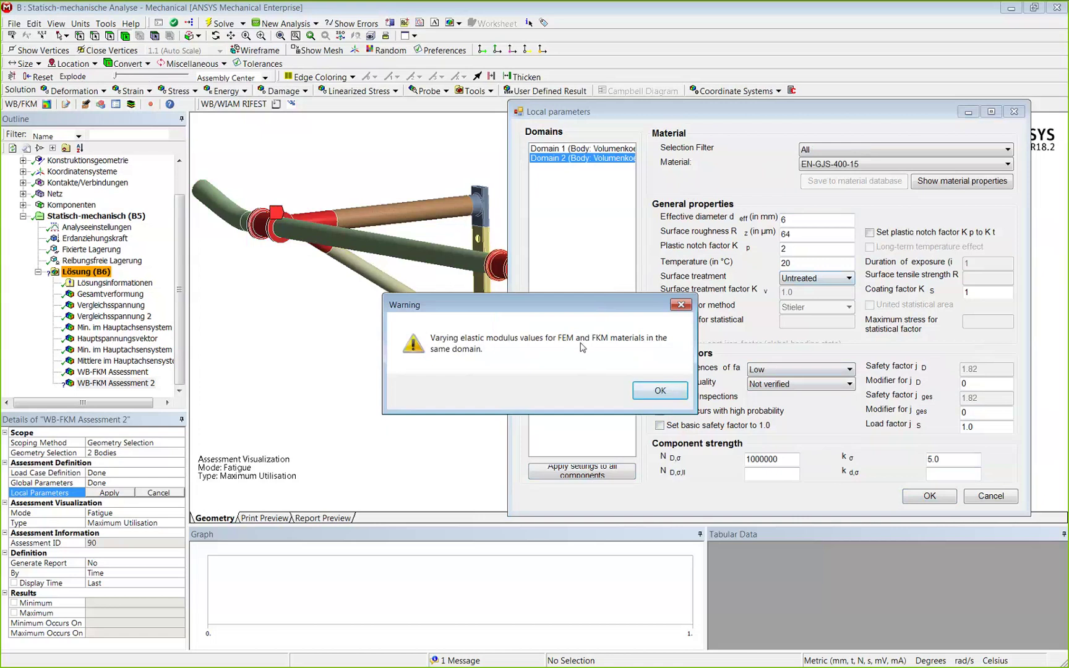
{"action": "left_click", "coordinate": [657, 389]}
{"action": "left_click", "coordinate": [944, 499]}
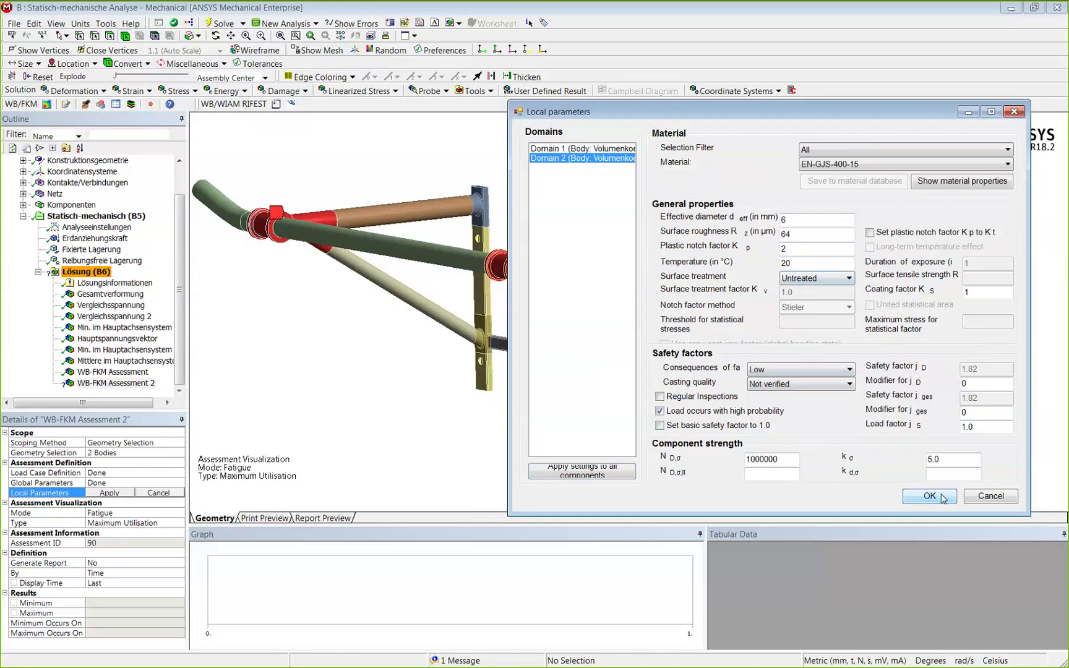
Evaluate the second WB-FKM assessment and inspect the maximum fatigue utilisation on both connector bodies.
{"action": "right_click", "coordinate": [142, 394]}
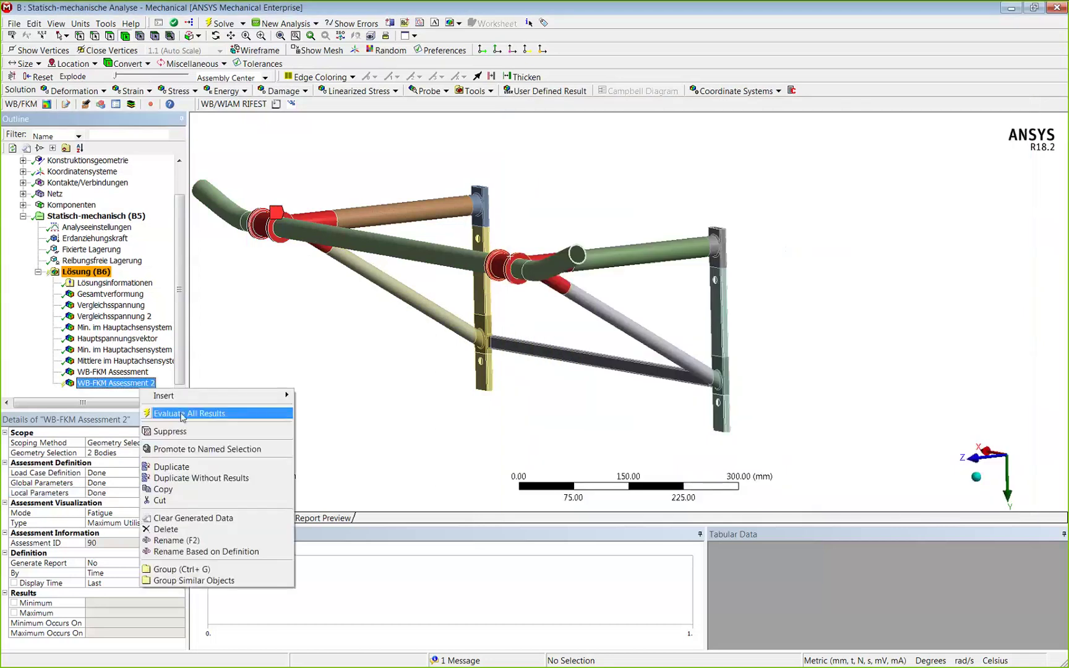
{"action": "left_click", "coordinate": [274, 414]}
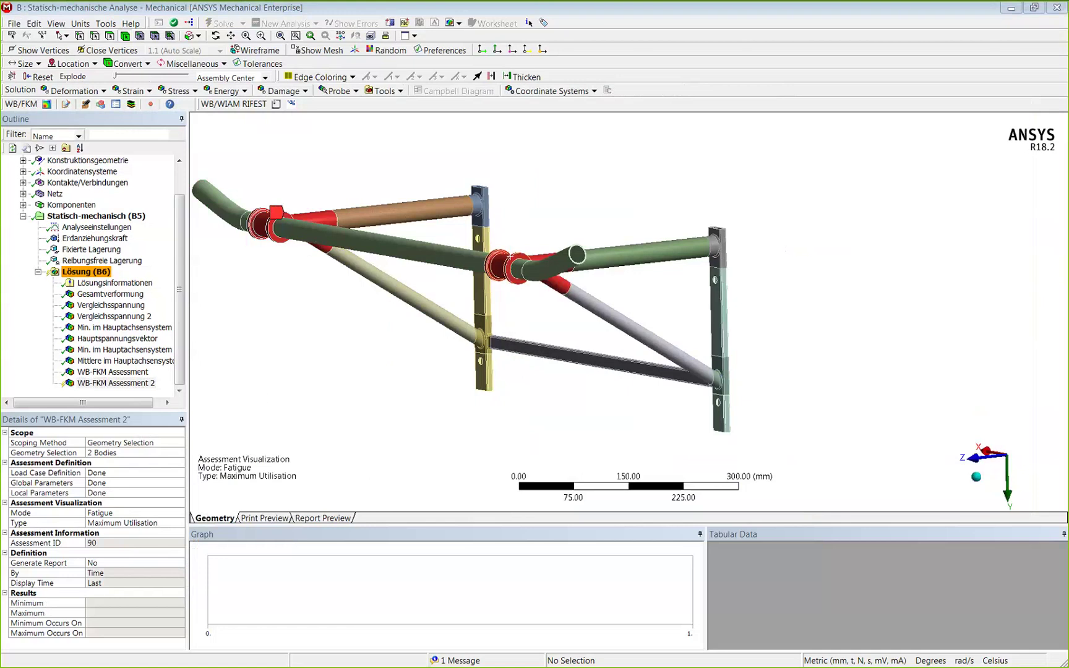
{"action": "left_click_drag", "start_coordinate": [0, 134], "coordinate": [424, 111]}
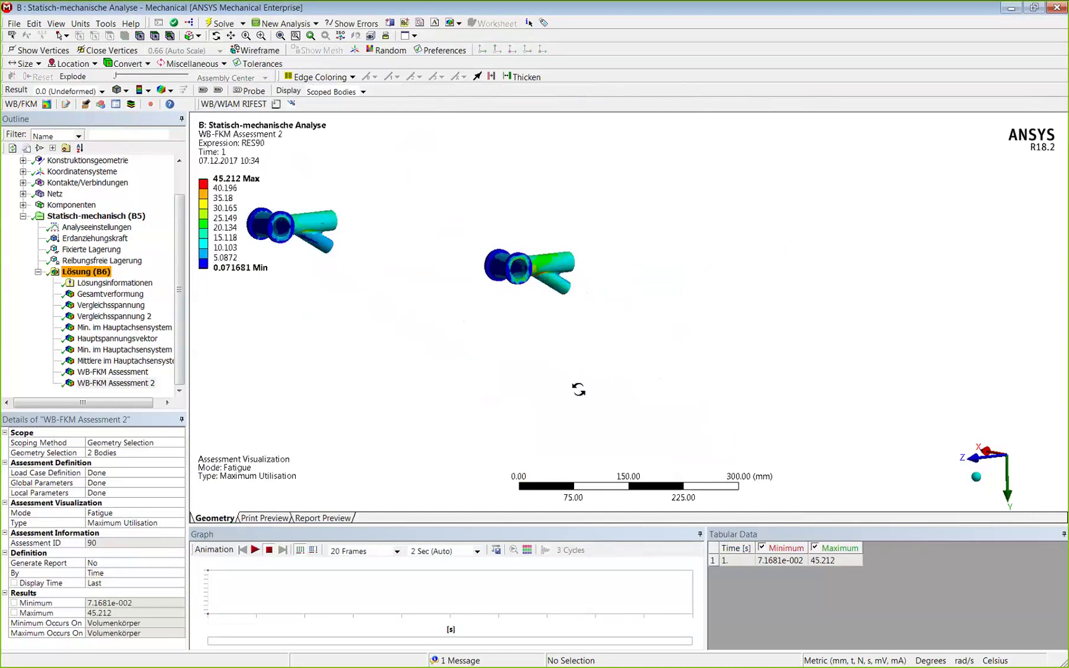
{"action": "left_click", "coordinate": [133, 384]}
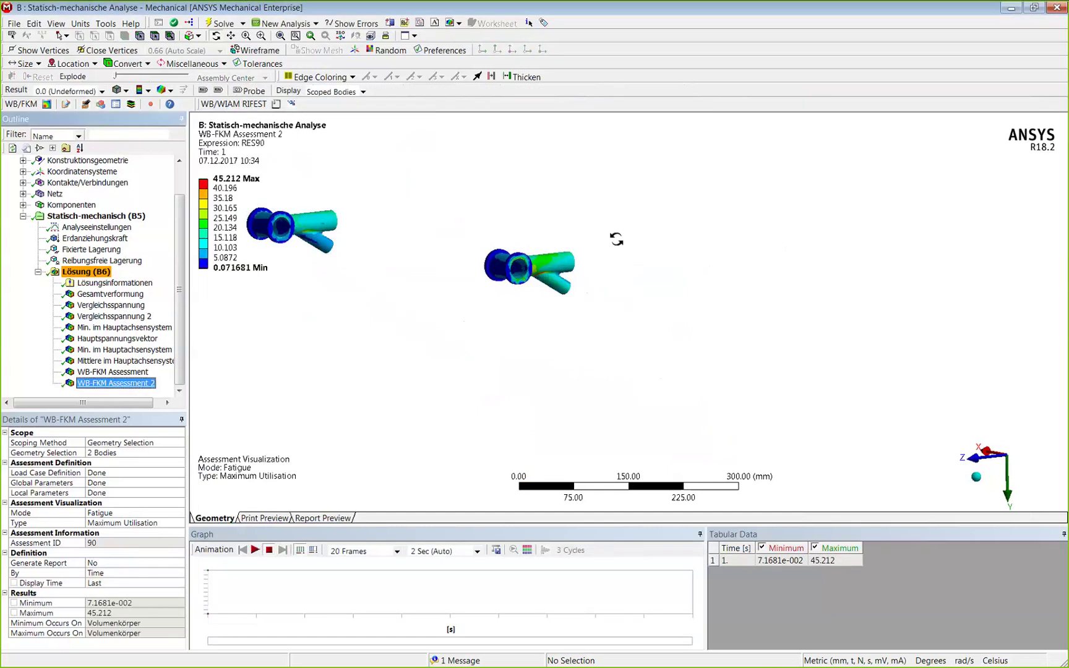
{"action": "left_click_drag", "start_coordinate": [616, 239], "coordinate": [545, 259]}
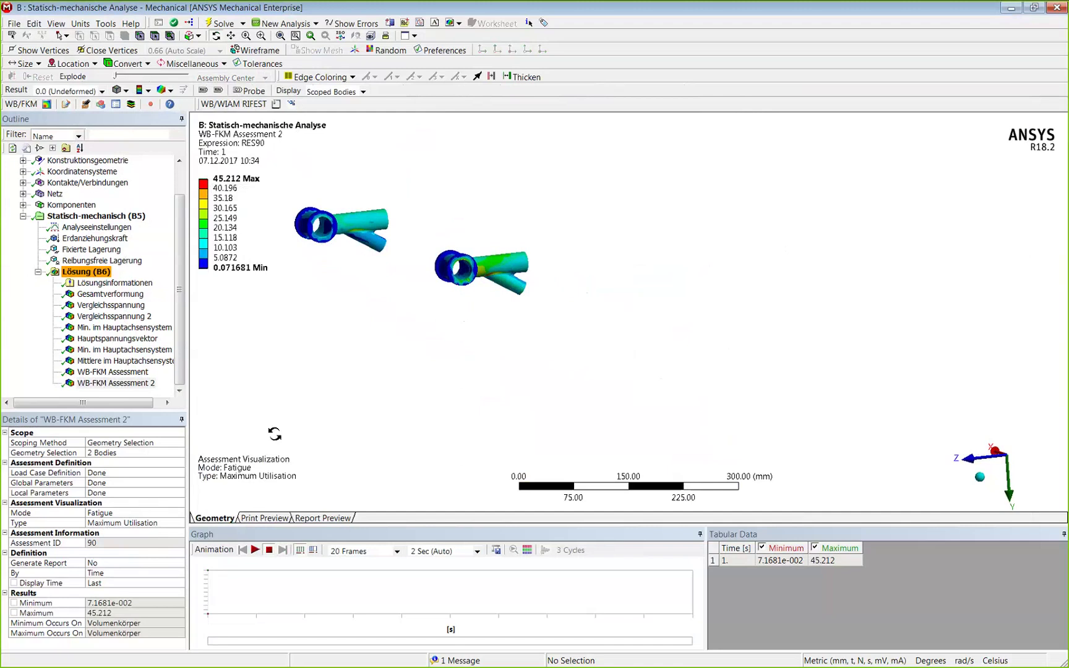
Switch the second assessment's visualization mode to Static and re-evaluate its results.
{"action": "left_click", "coordinate": [127, 513]}
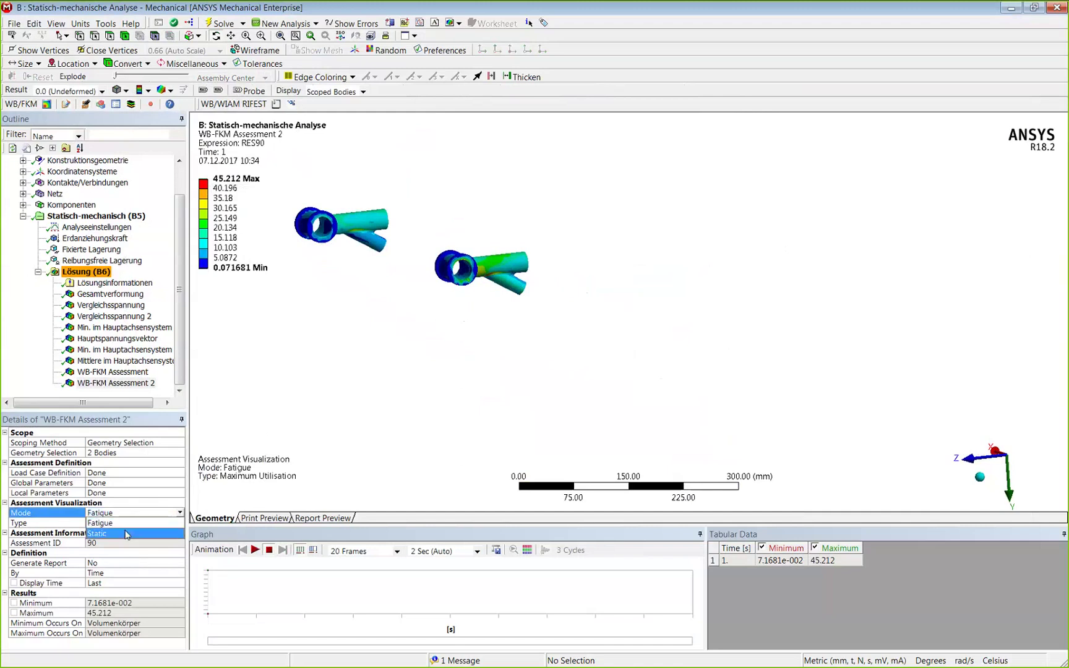
{"action": "left_click", "coordinate": [127, 534]}
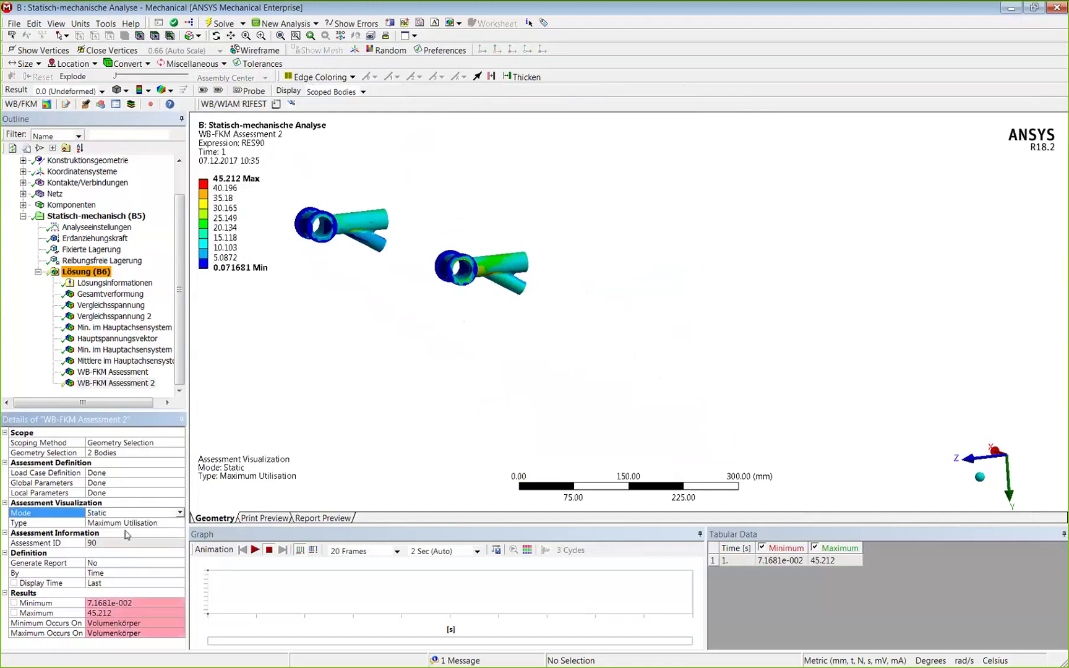
{"action": "right_click", "coordinate": [115, 383]}
{"action": "left_click", "coordinate": [151, 412]}
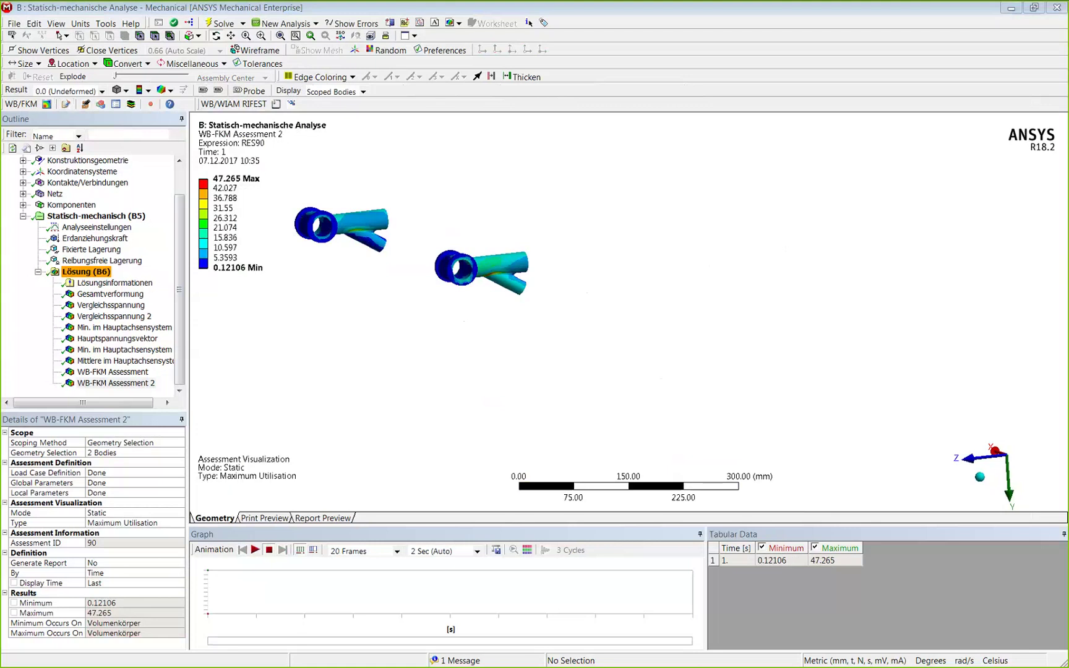
Generate the FKM report for WB-FKM Assessment 2 (ID:90).
{"action": "left_click", "coordinate": [596, 186]}
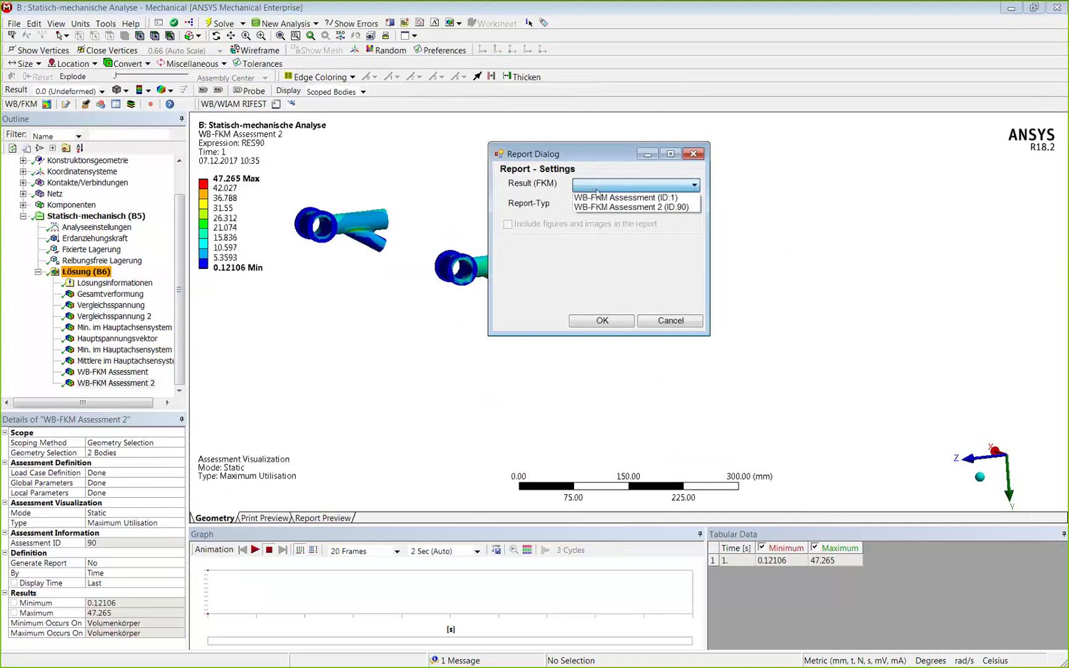
{"action": "left_click", "coordinate": [606, 207]}
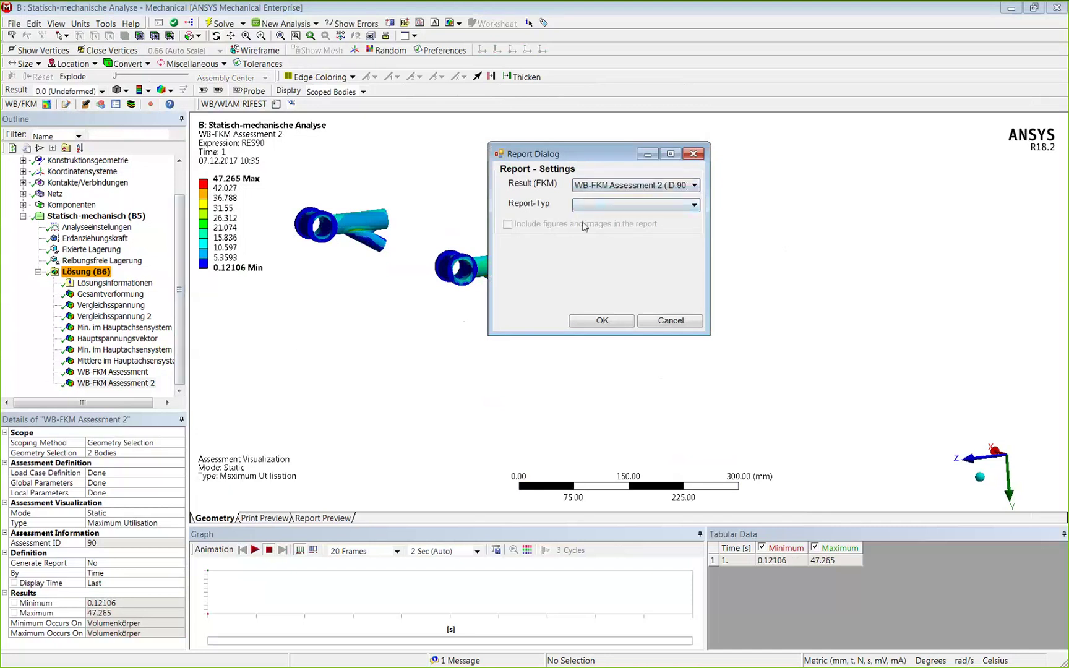
{"action": "left_click", "coordinate": [619, 205]}
{"action": "left_click", "coordinate": [594, 214]}
{"action": "left_click", "coordinate": [602, 320]}
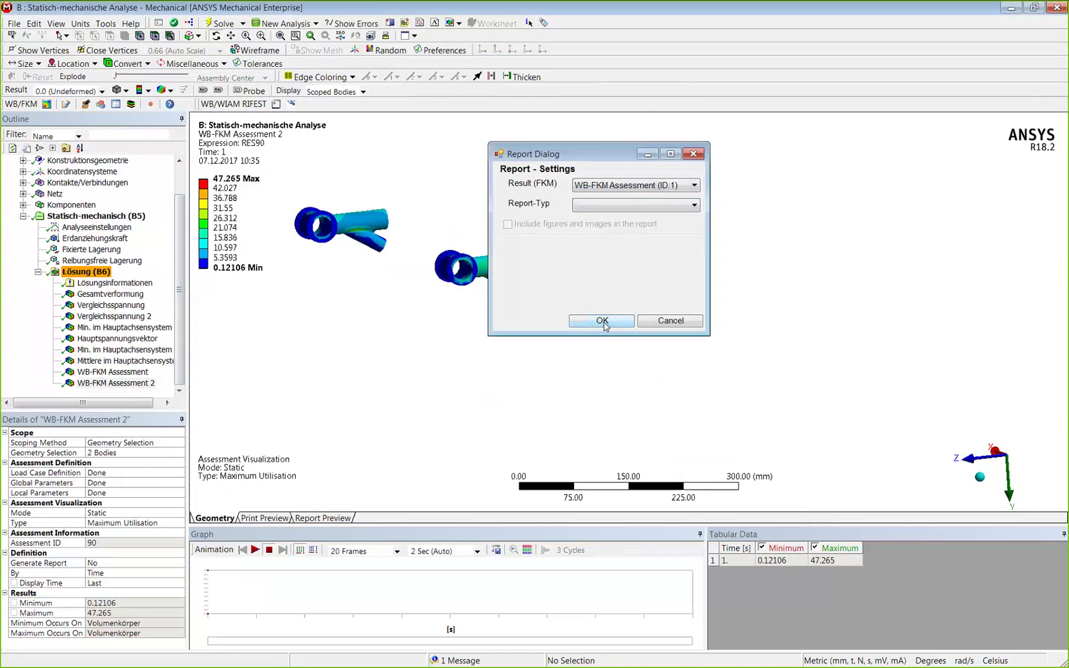
{"action": "left_click", "coordinate": [602, 320]}
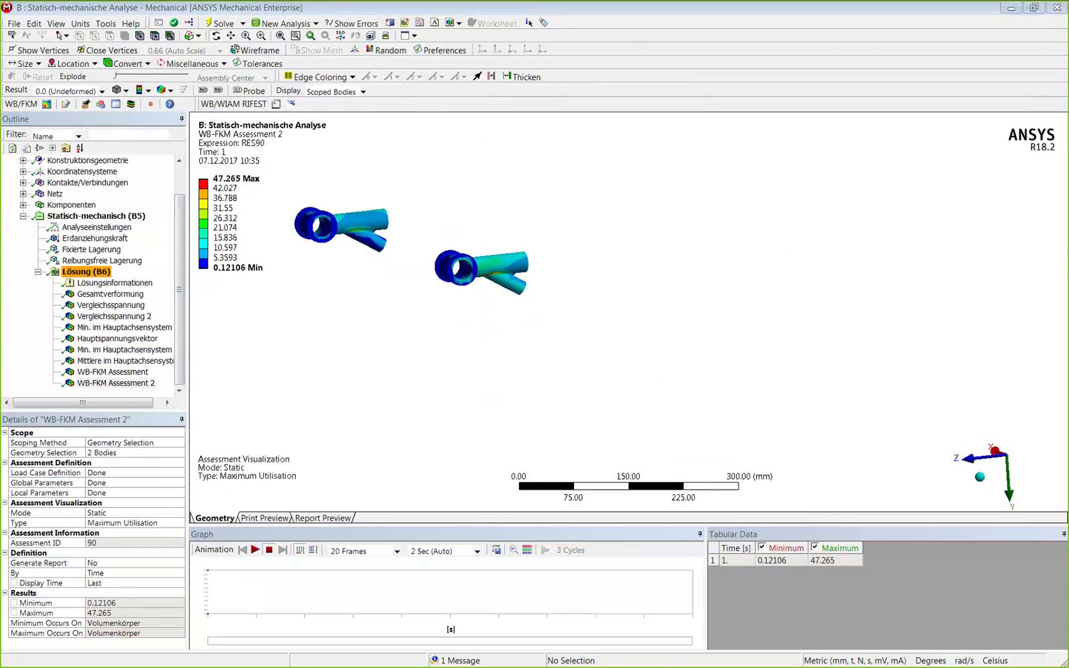
Review the report's load cases, load case combinations, global parameters, and surface and construction properties.
{"action": "left_click_drag", "start_coordinate": [475, 36], "coordinate": [475, 80]}
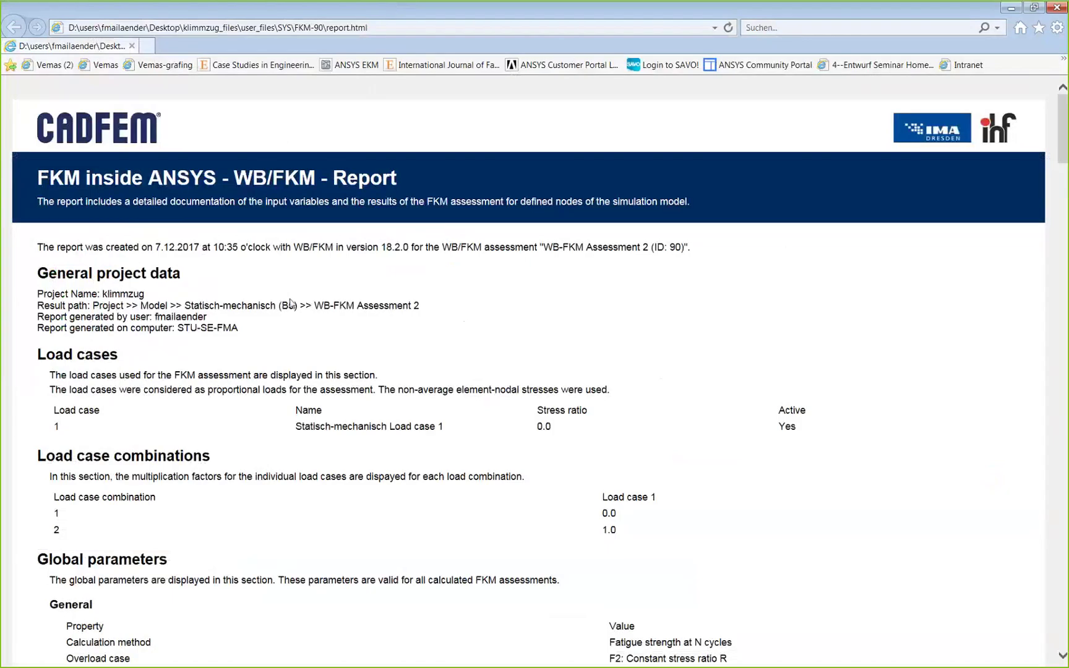
{"action": "scroll", "coordinate": [288, 302], "scroll_direction": "down", "scroll_amount": 10}
{"action": "scroll", "coordinate": [278, 310], "scroll_direction": "up", "scroll_amount": 7}
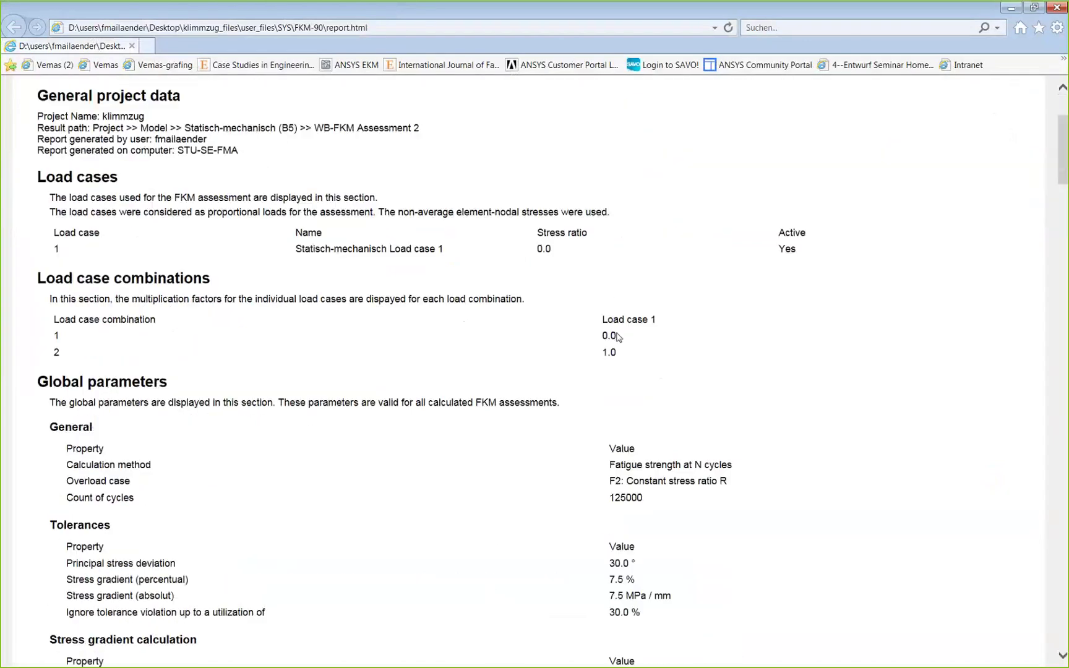
{"action": "scroll", "coordinate": [657, 435], "scroll_direction": "down", "scroll_amount": 1}
{"action": "scroll", "coordinate": [657, 435], "scroll_direction": "down", "scroll_amount": 15}
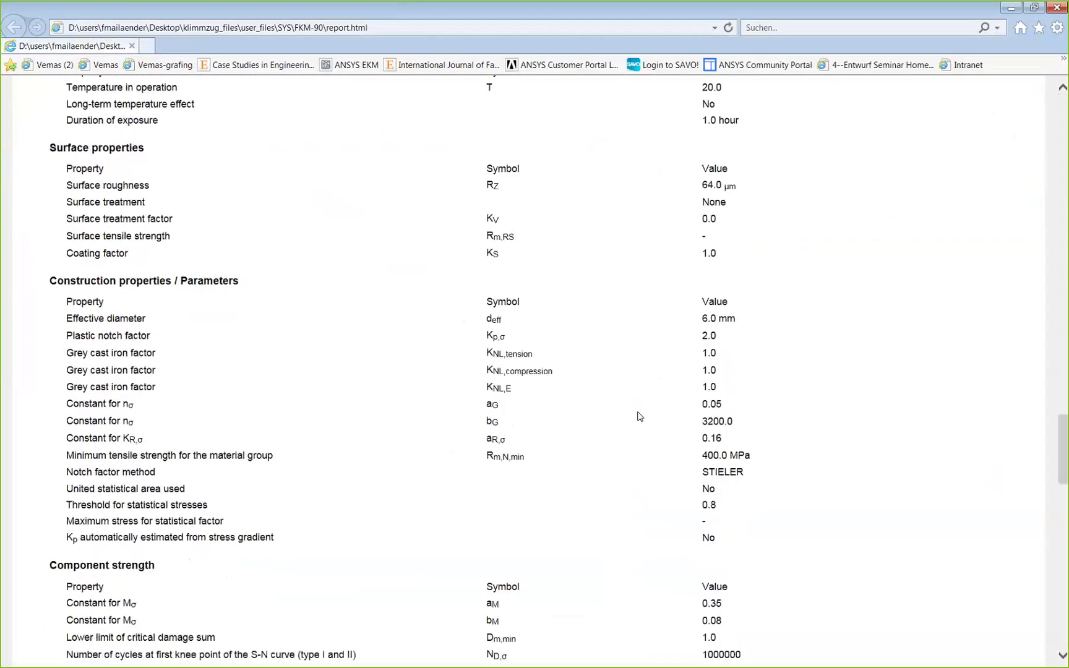
Examine the static and fatigue strength results for node 34253 in the report, return to its beginning and close it.
{"action": "scroll", "coordinate": [639, 417], "scroll_direction": "down", "scroll_amount": 10}
{"action": "scroll", "coordinate": [639, 418], "scroll_direction": "up", "scroll_amount": 1}
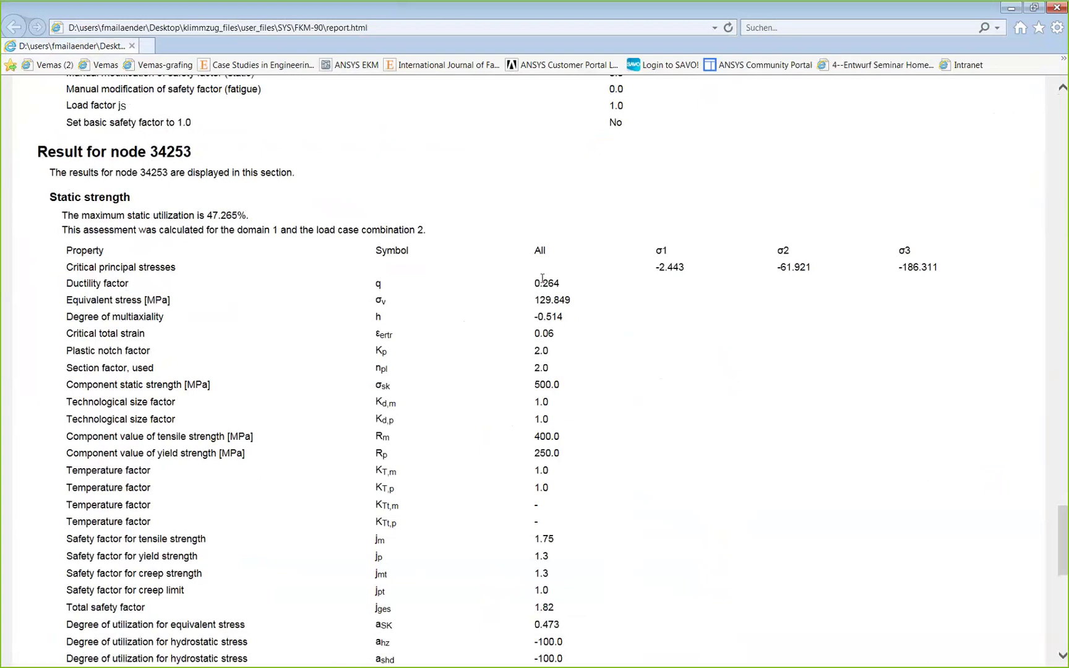
{"action": "scroll", "coordinate": [542, 278], "scroll_direction": "down", "scroll_amount": 1}
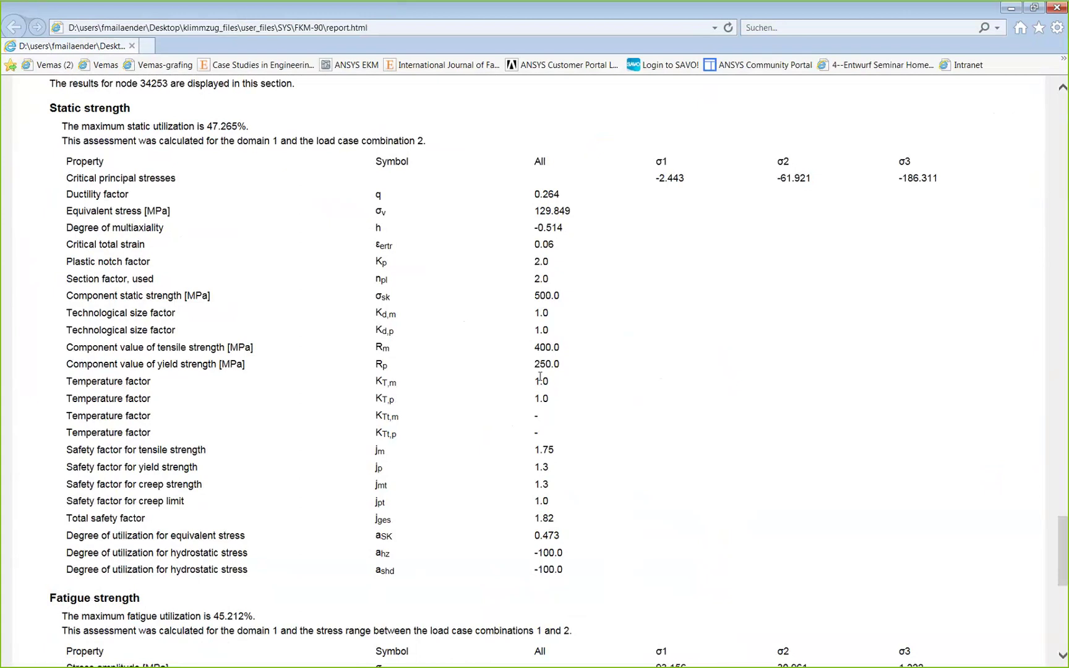
{"action": "scroll", "coordinate": [540, 380], "scroll_direction": "down", "scroll_amount": 6}
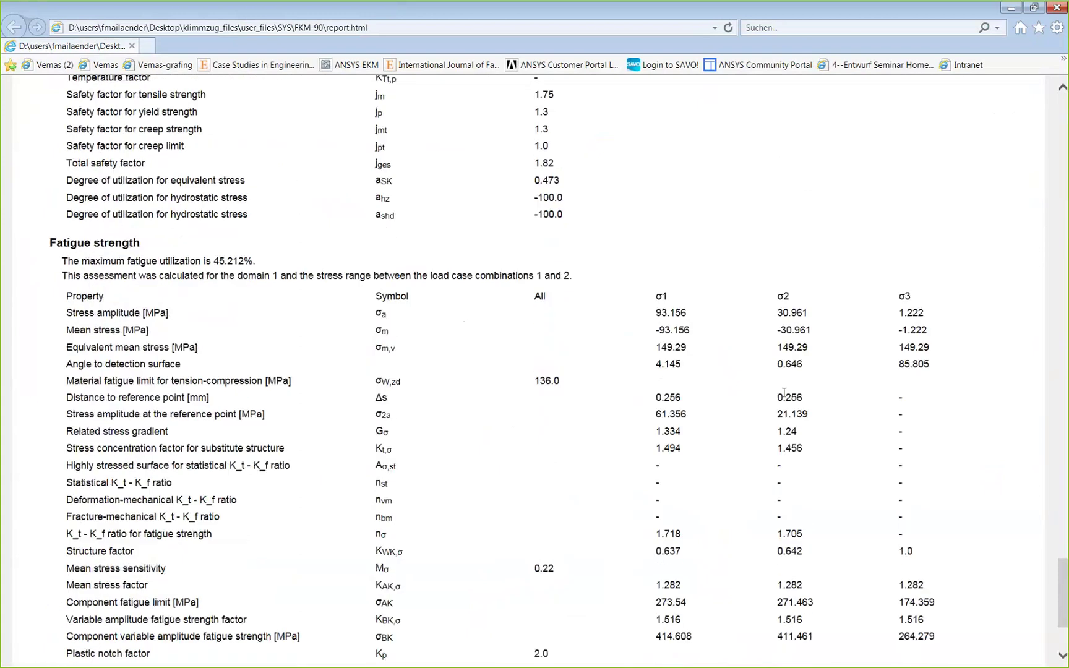
{"action": "scroll", "coordinate": [808, 472], "scroll_direction": "down", "scroll_amount": 3}
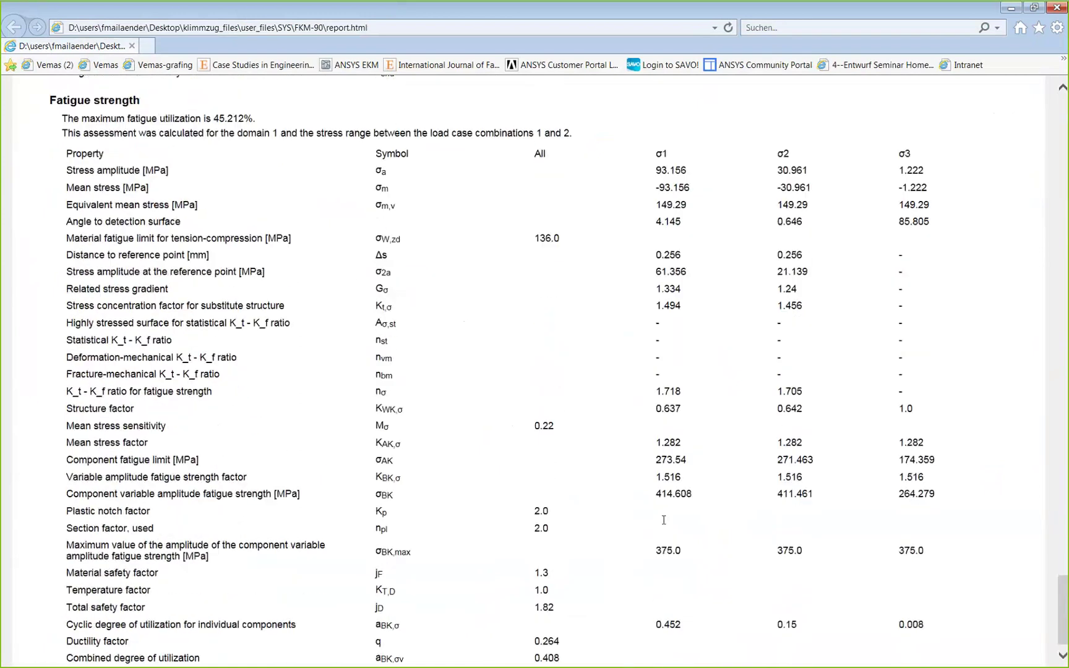
{"action": "scroll", "coordinate": [851, 243], "scroll_direction": "up", "scroll_amount": 5}
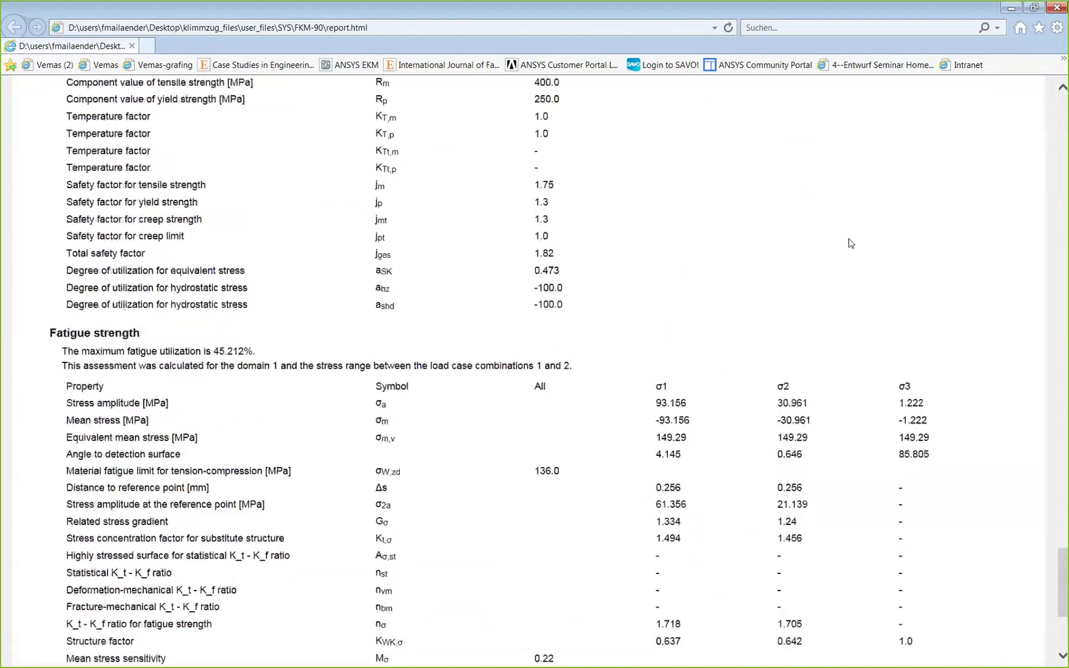
{"action": "left_click_drag", "start_coordinate": [1063, 583], "coordinate": [1064, 124]}
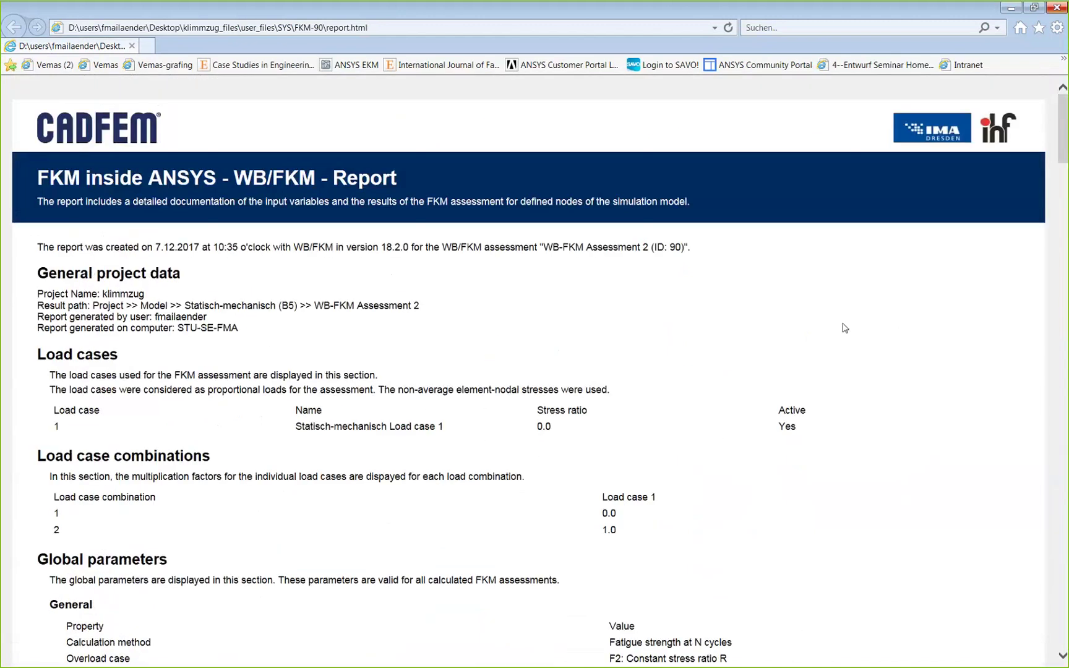
{"action": "left_click", "coordinate": [1060, 12]}
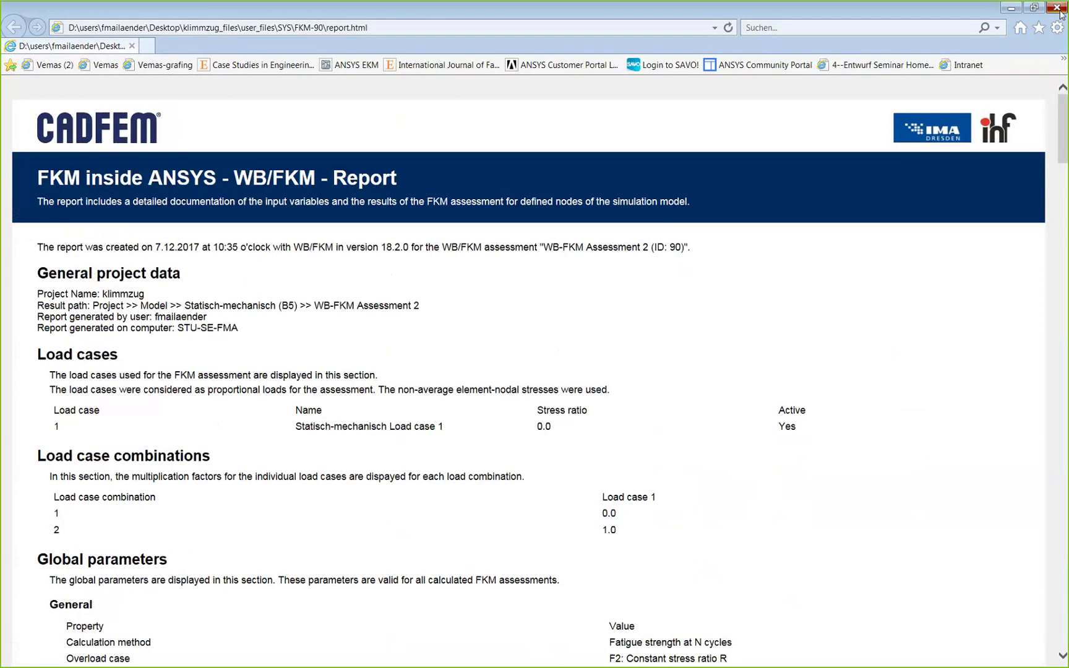
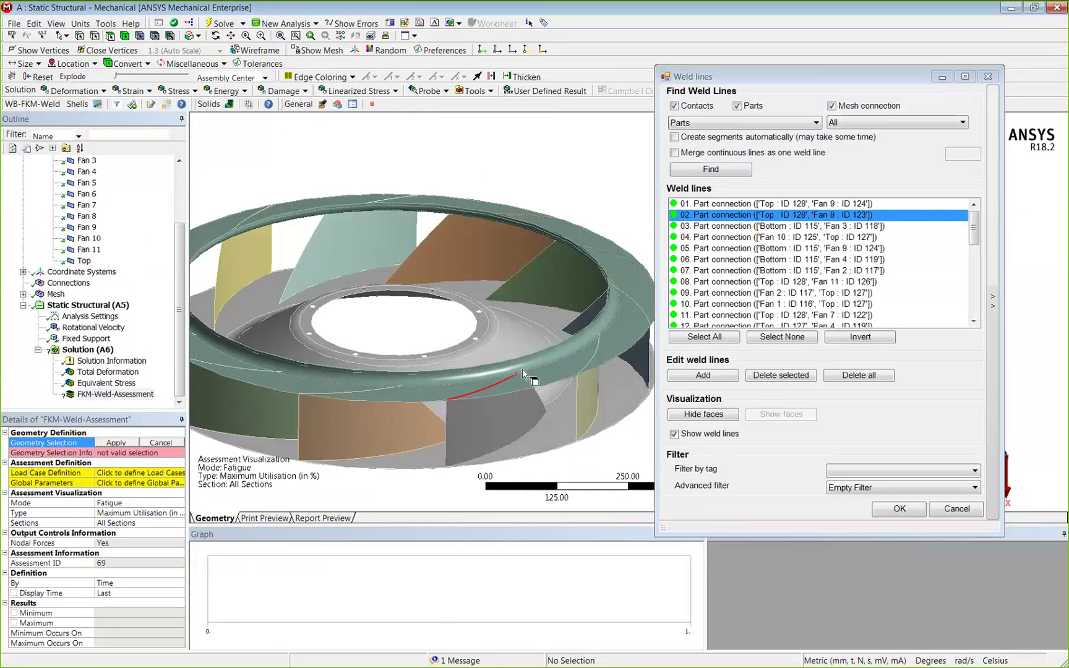
Highlight weld lines 04 and 06 one after the other to check their locations on the fan wheel.
{"action": "left_click", "coordinate": [706, 237]}
{"action": "left_click", "coordinate": [711, 259]}
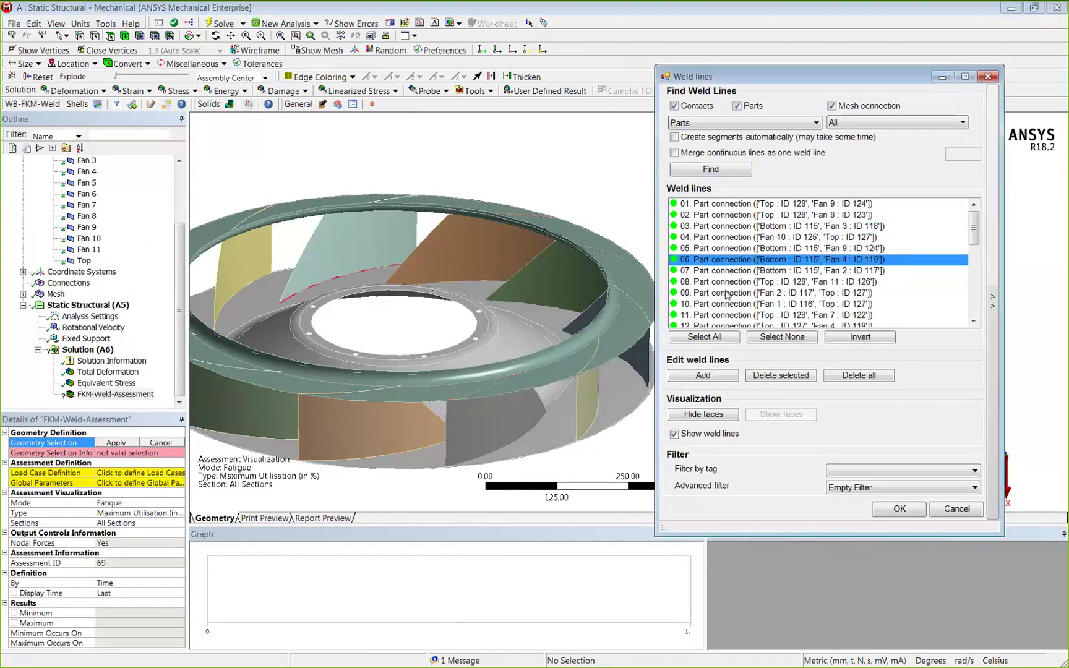
{"action": "left_click_drag", "start_coordinate": [742, 76], "coordinate": [489, 74]}
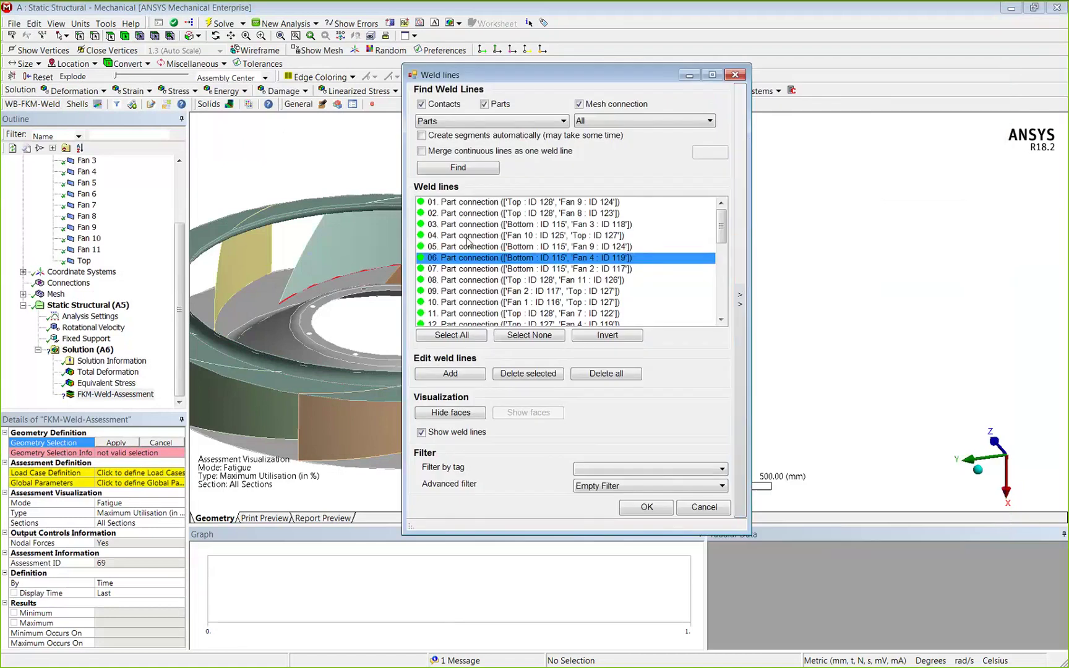
Select all weld lines, show their properties, and assign the material S355 (t<=40mm) to them.
{"action": "left_click", "coordinate": [451, 335]}
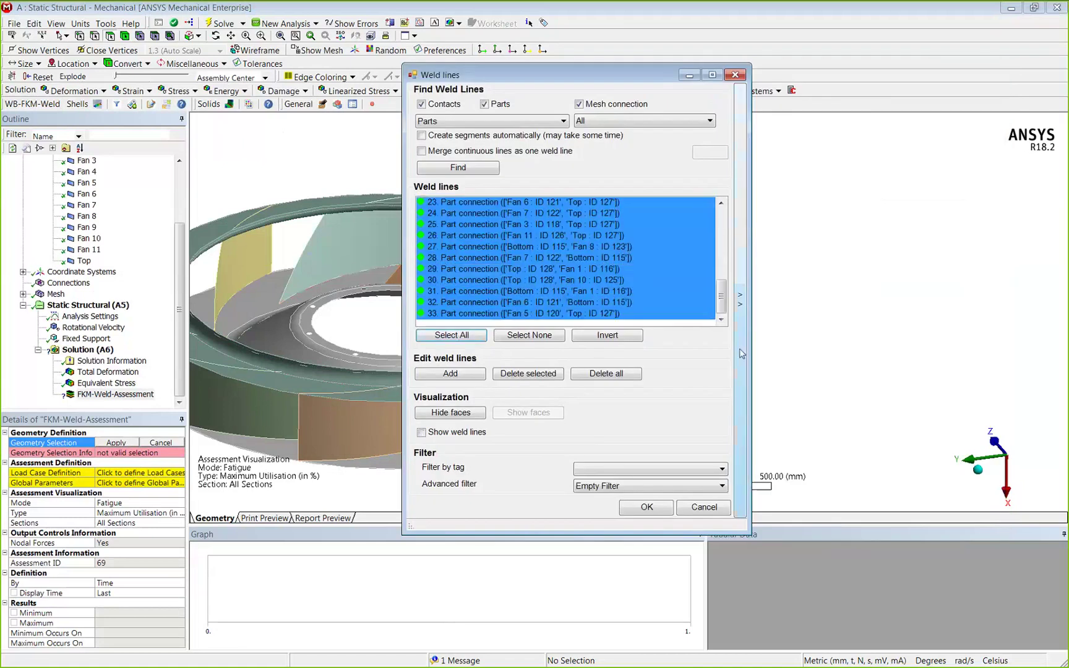
{"action": "left_click", "coordinate": [741, 312]}
{"action": "left_click_drag", "start_coordinate": [719, 69], "coordinate": [412, 113]}
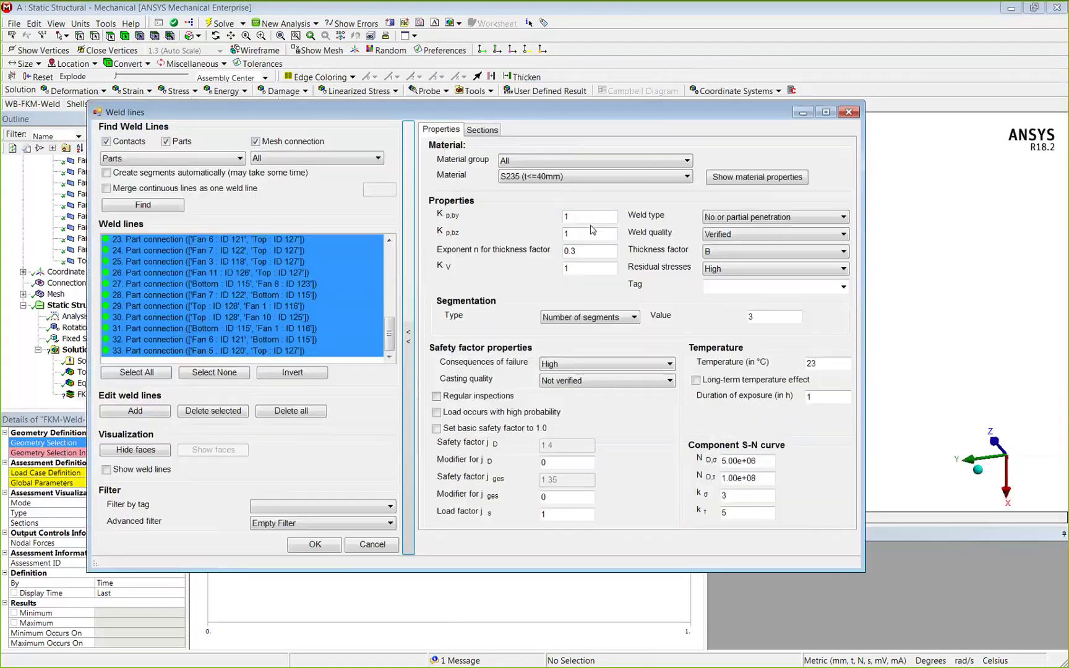
{"action": "left_click", "coordinate": [582, 179]}
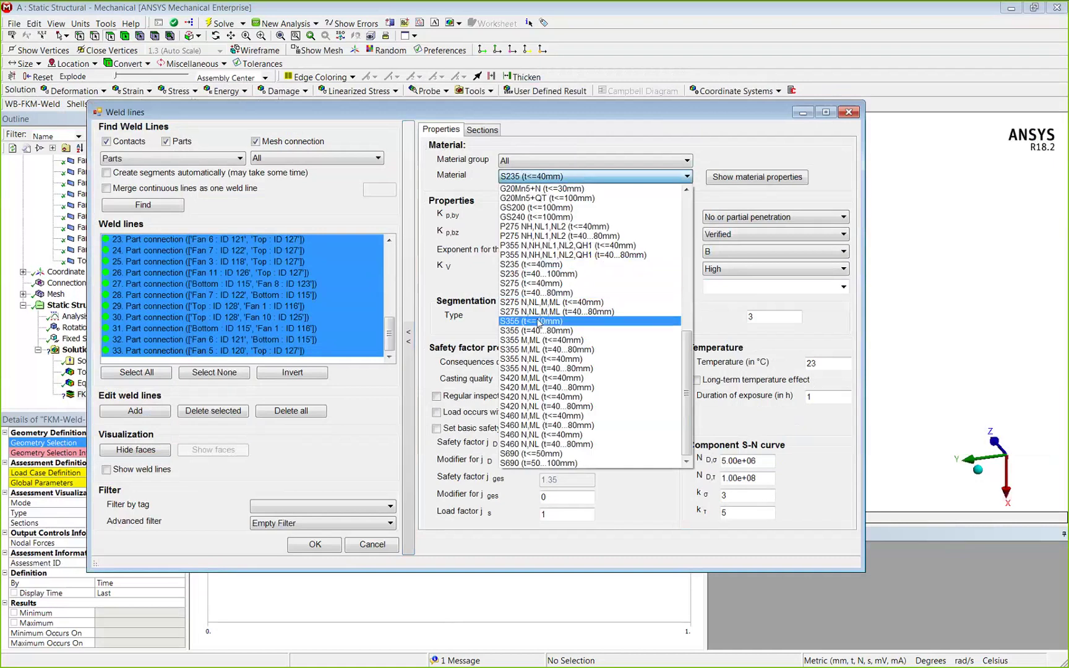
{"action": "left_click", "coordinate": [539, 322]}
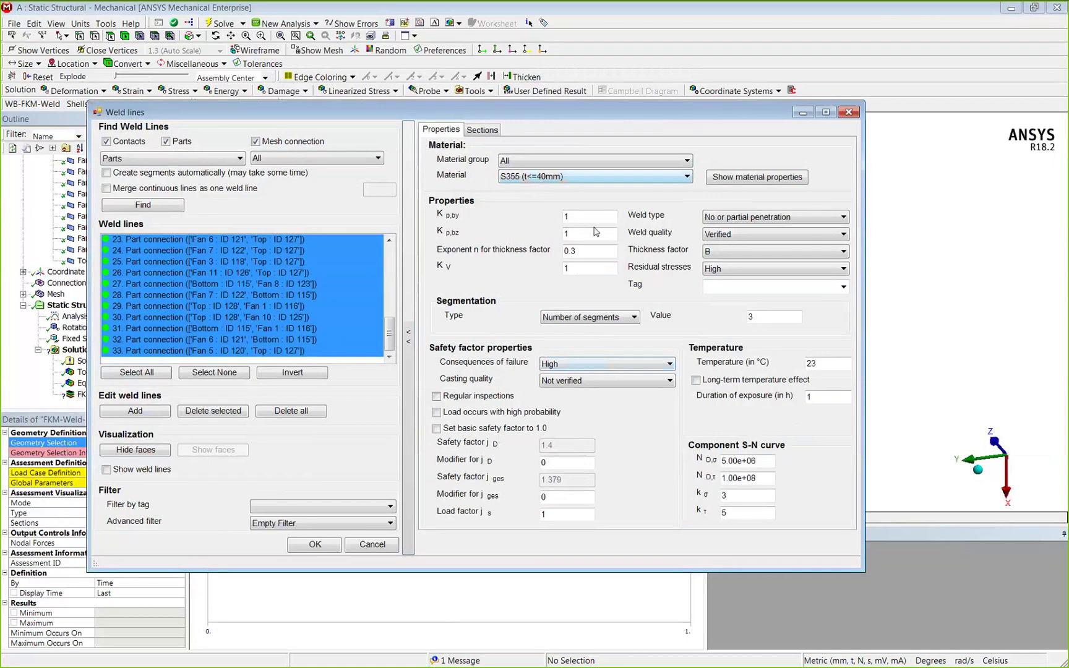
Inspect the material properties of S355 (t<=40mm) and close them again.
{"action": "left_click", "coordinate": [754, 178]}
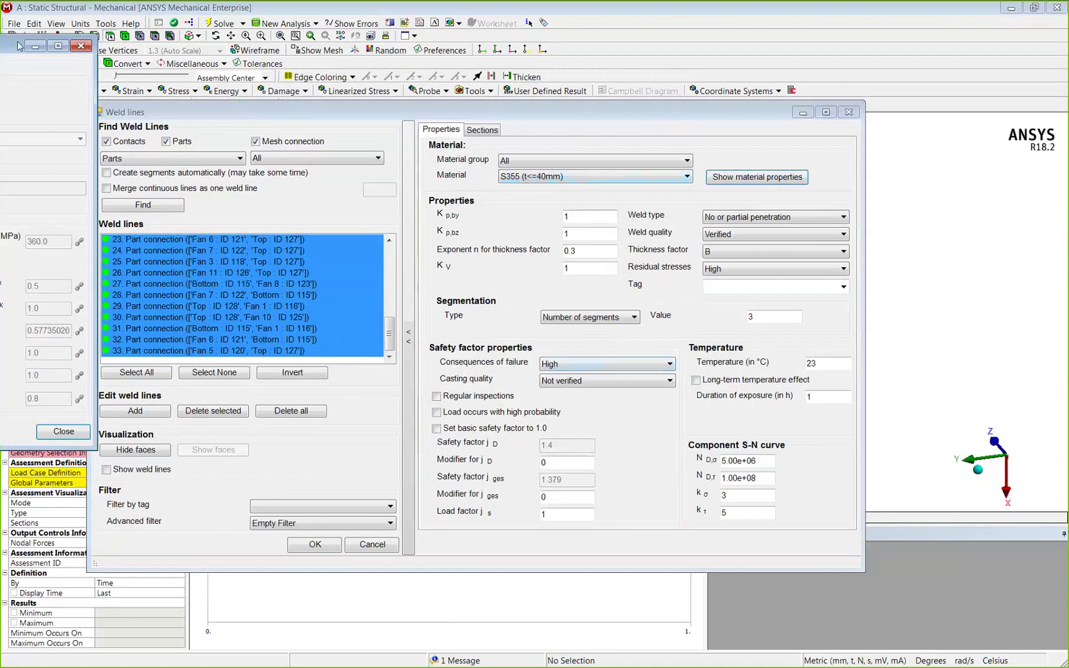
{"action": "left_click_drag", "start_coordinate": [18, 46], "coordinate": [448, 111]}
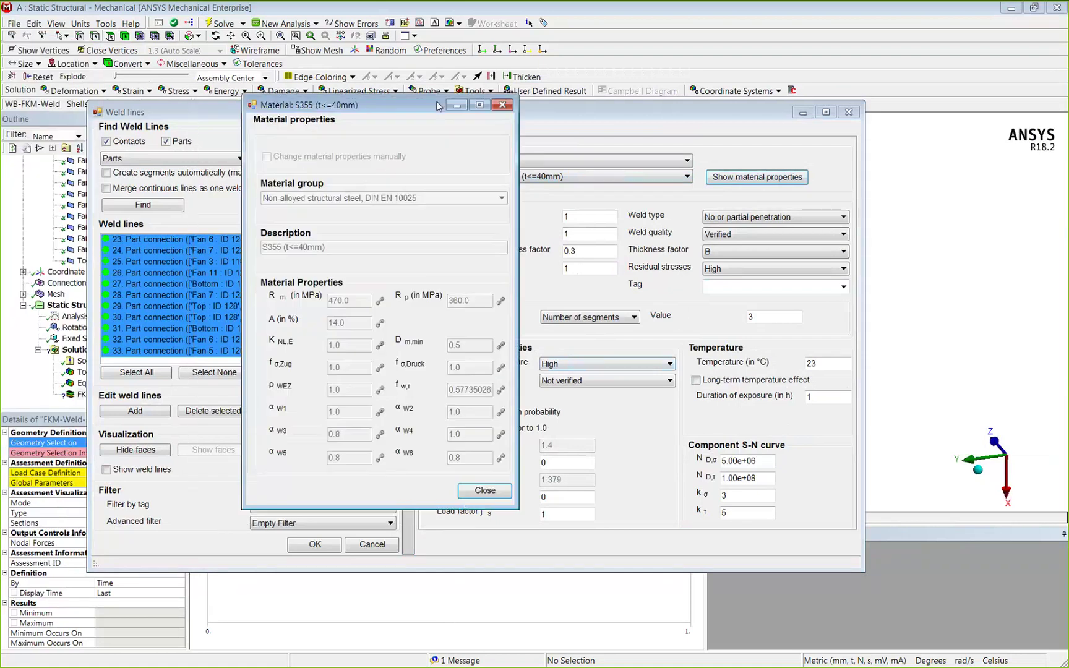
{"action": "left_click", "coordinate": [484, 490]}
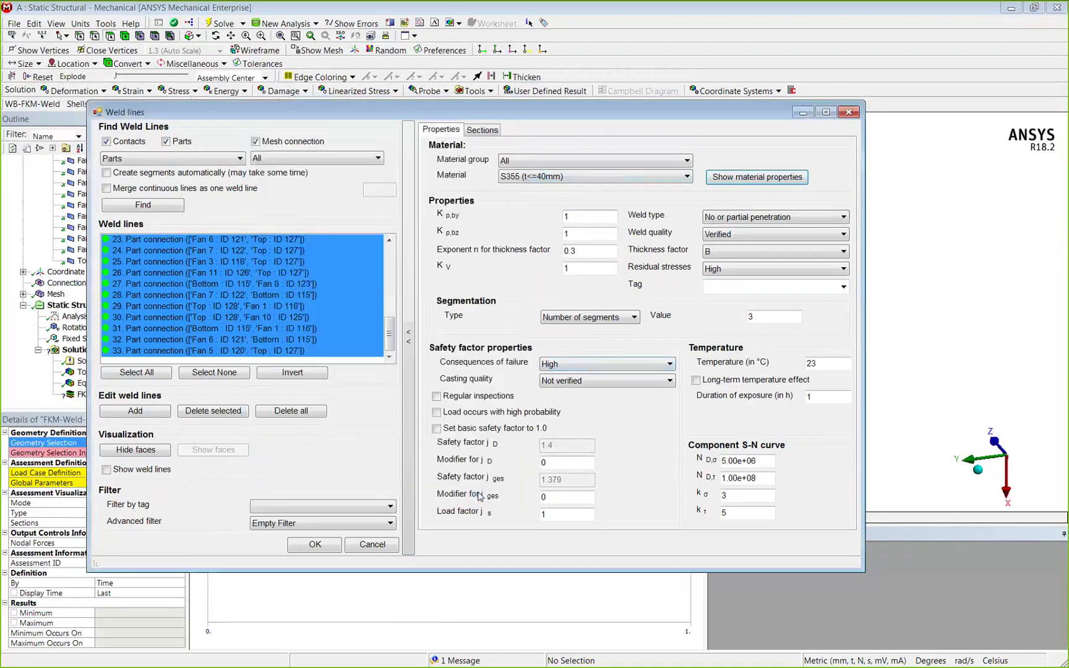
Set the weld type of all weld lines to Full penetration or back welded and the weld quality to Not verified.
{"action": "left_click", "coordinate": [732, 219]}
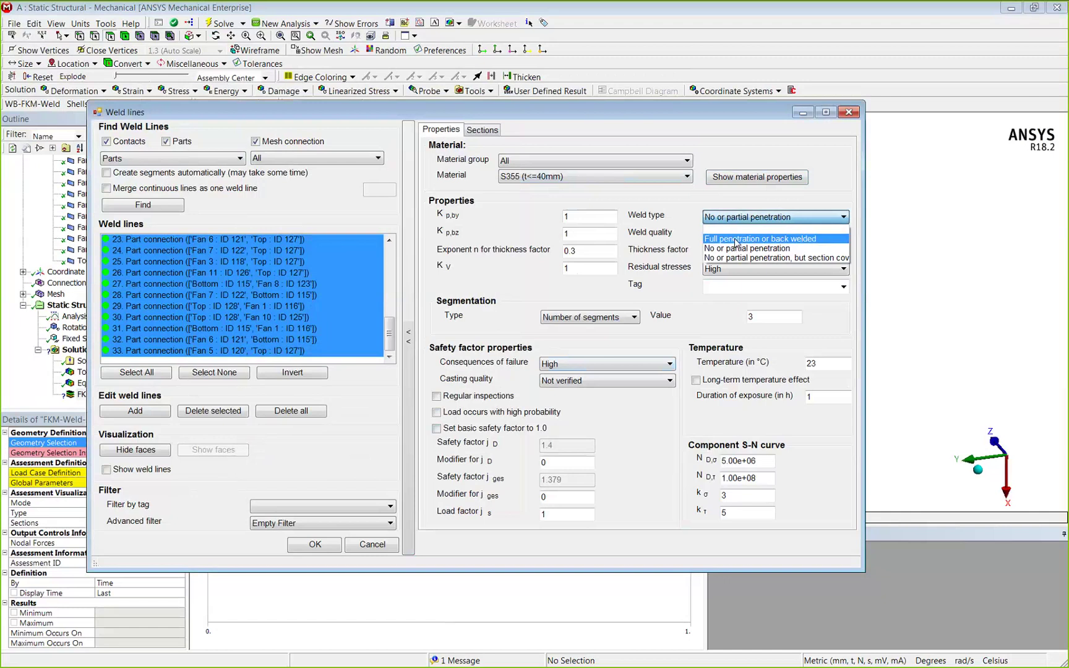
{"action": "left_click", "coordinate": [736, 240]}
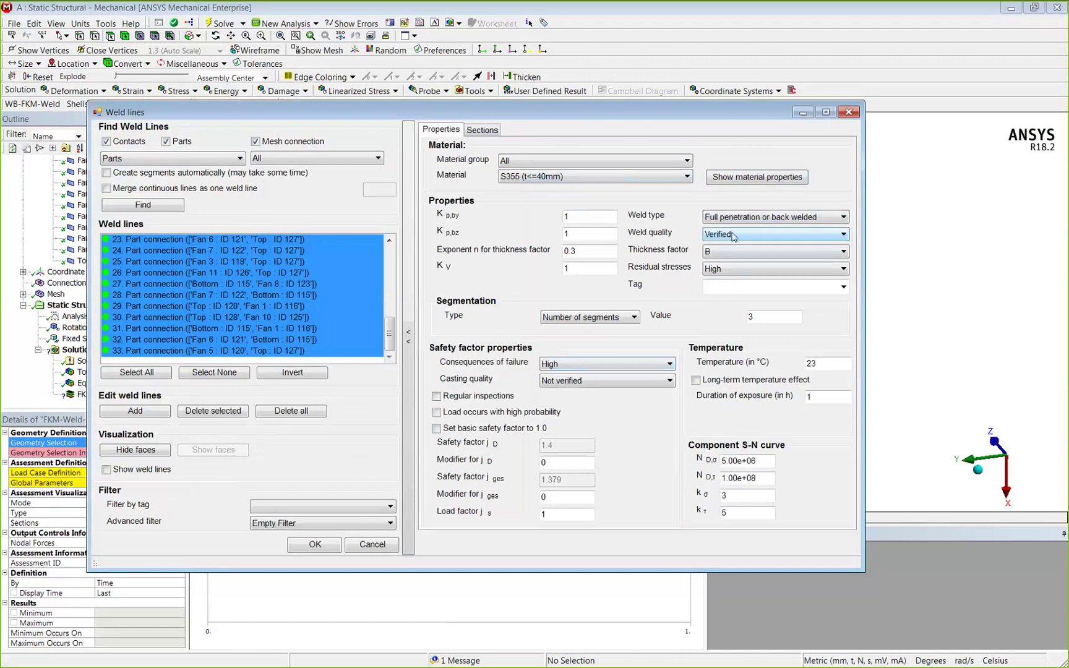
{"action": "left_click", "coordinate": [732, 235]}
{"action": "left_click", "coordinate": [731, 253]}
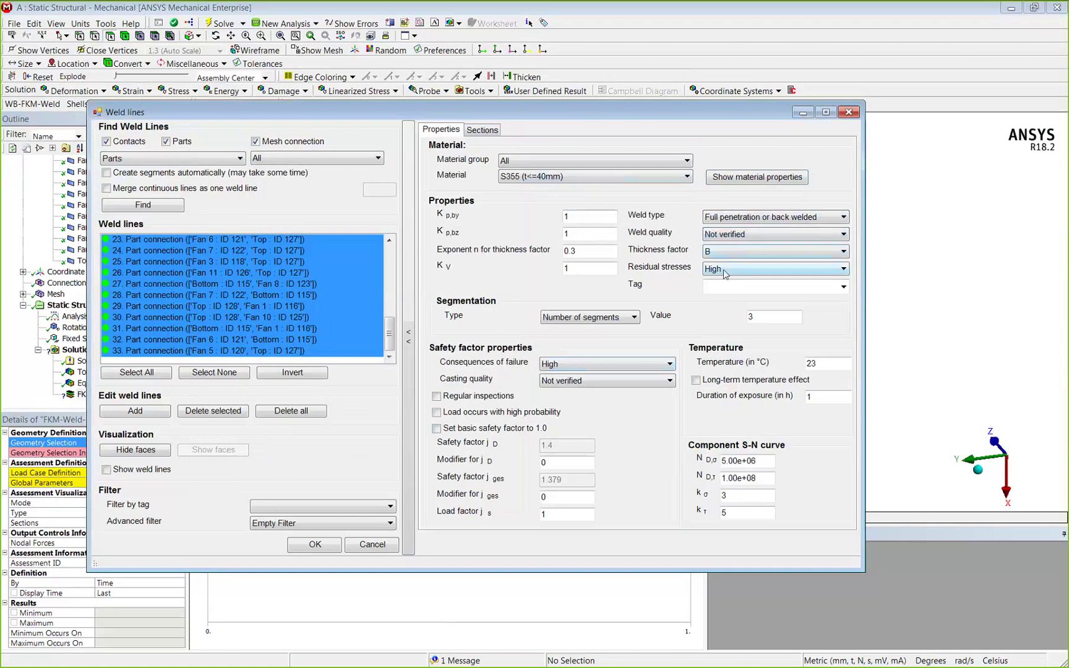
Look through the tag options for the weld lines and review the Nominal Stress – FKM Weld slide on segmenting curved weld lines.
{"action": "left_click", "coordinate": [751, 290]}
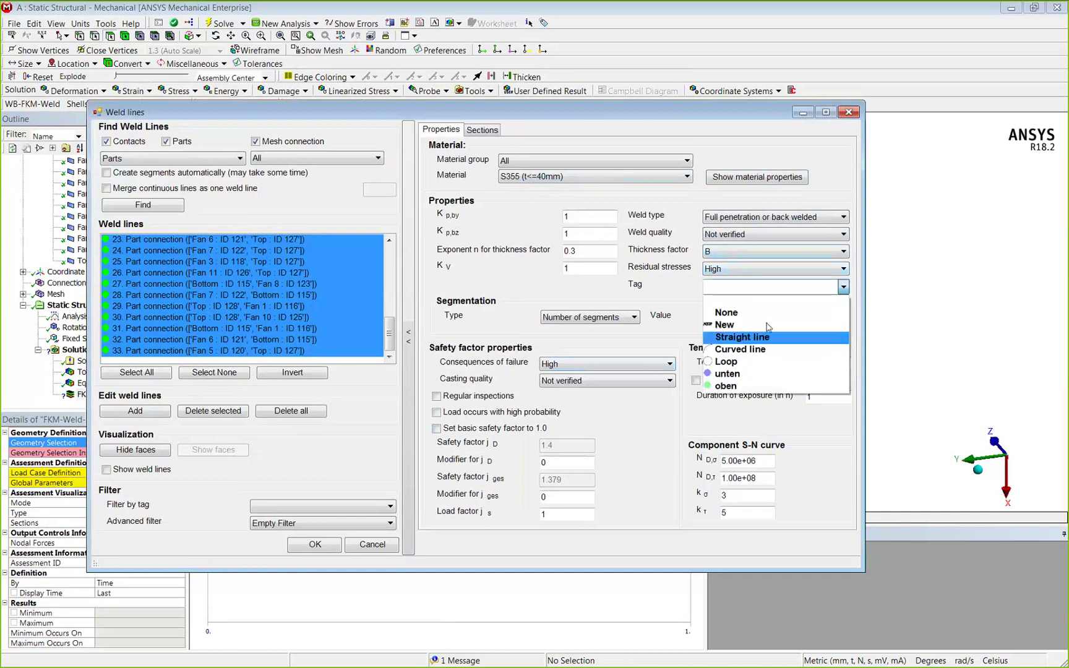
{"action": "left_click", "coordinate": [801, 313]}
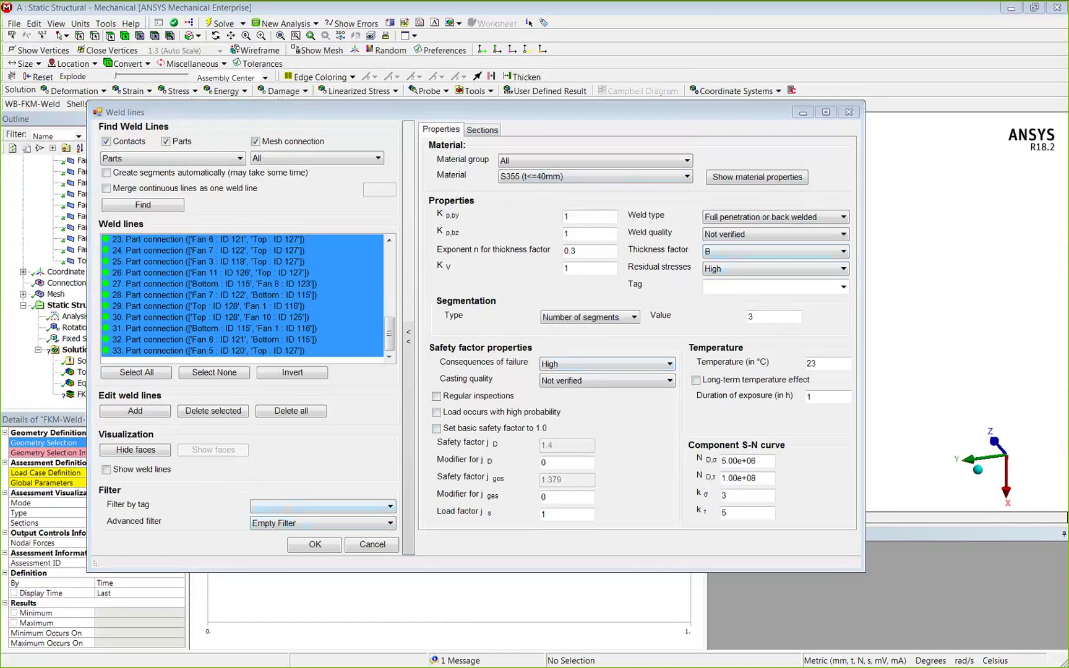
{"action": "key", "text": "alt+Tab"}
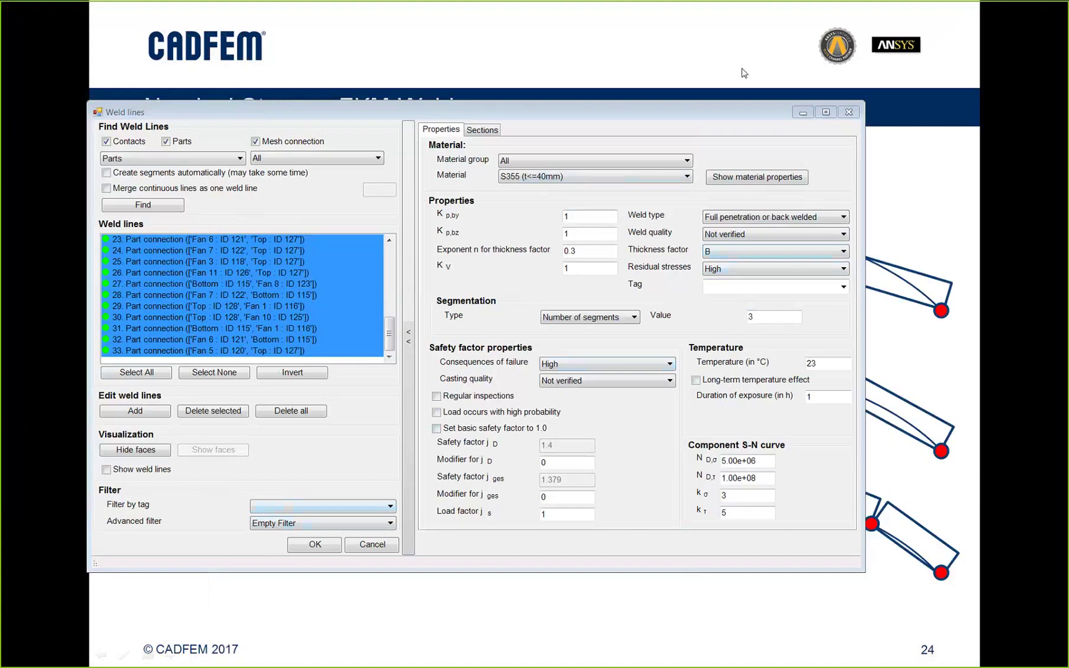
{"action": "left_click", "coordinate": [801, 116]}
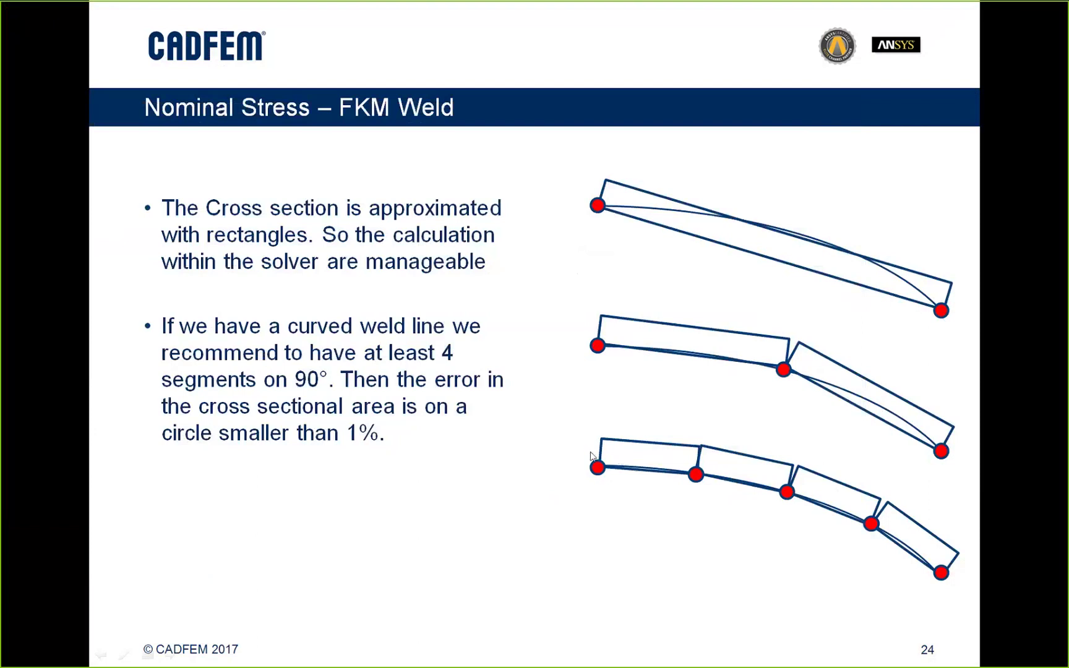
{"action": "left_click", "coordinate": [504, 367]}
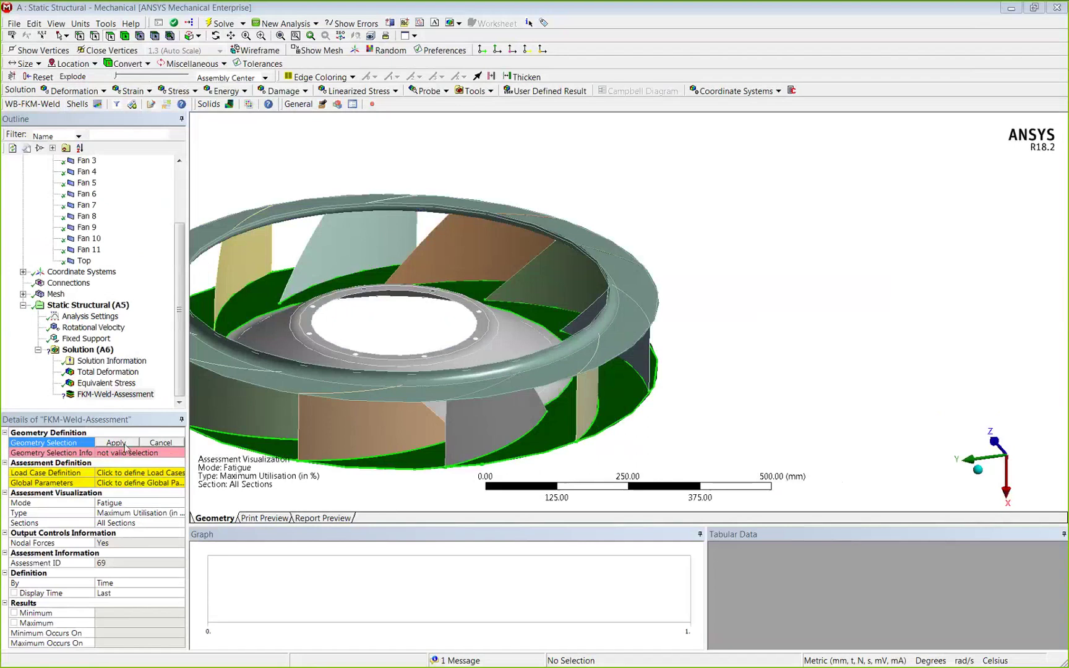
Apply the weld line selection, reopen the weld line definition, and tag weld lines 01 to 06 and 08 as Curved line.
{"action": "left_click", "coordinate": [120, 446]}
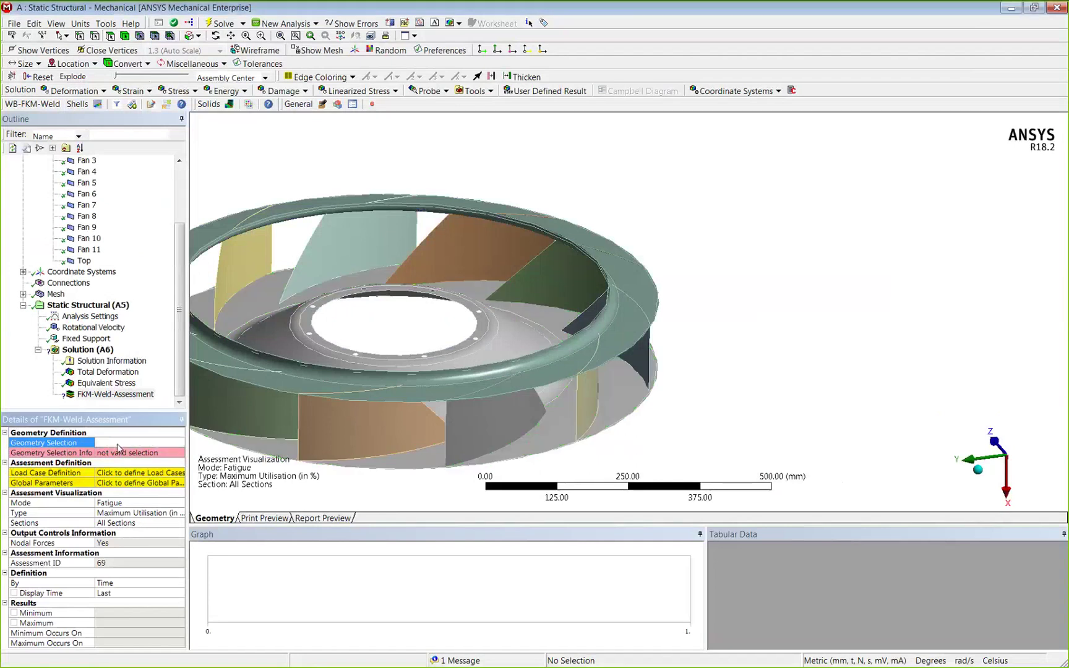
{"action": "left_click", "coordinate": [119, 444]}
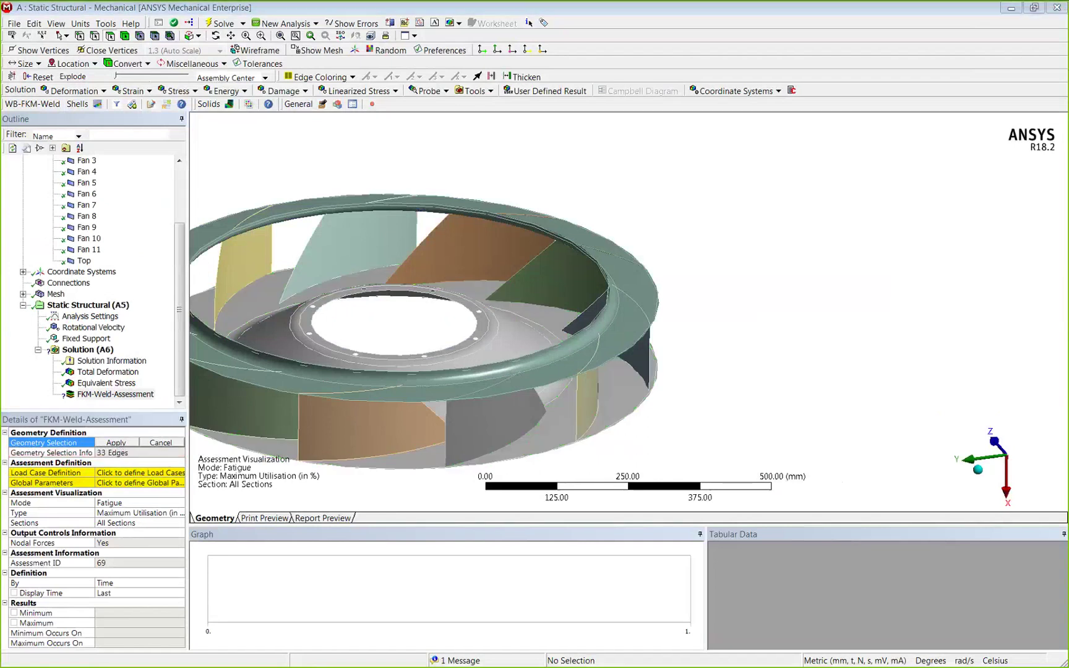
{"action": "left_click_drag", "start_coordinate": [525, 116], "coordinate": [678, 84]}
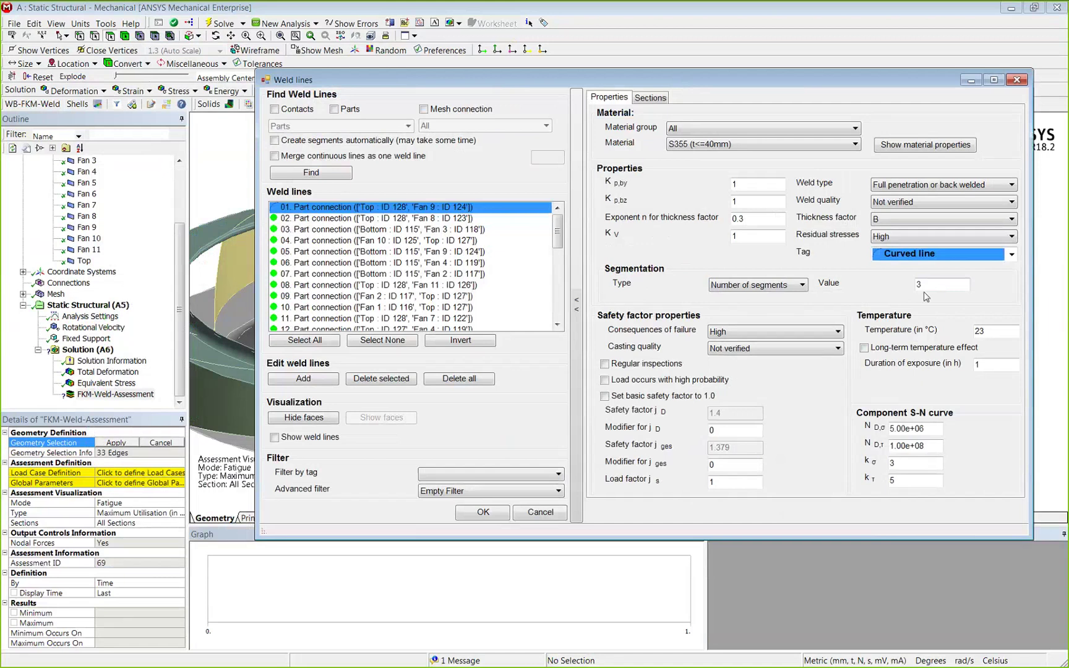
{"action": "left_click", "coordinate": [351, 220]}
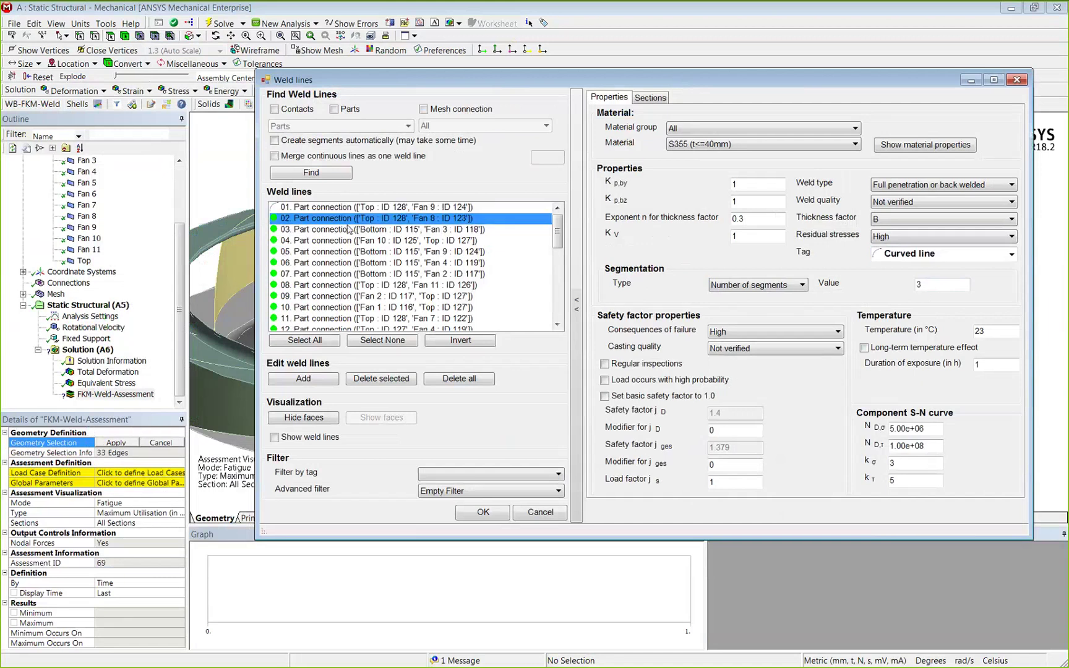
{"action": "left_click", "coordinate": [349, 229]}
{"action": "left_click", "coordinate": [341, 251]}
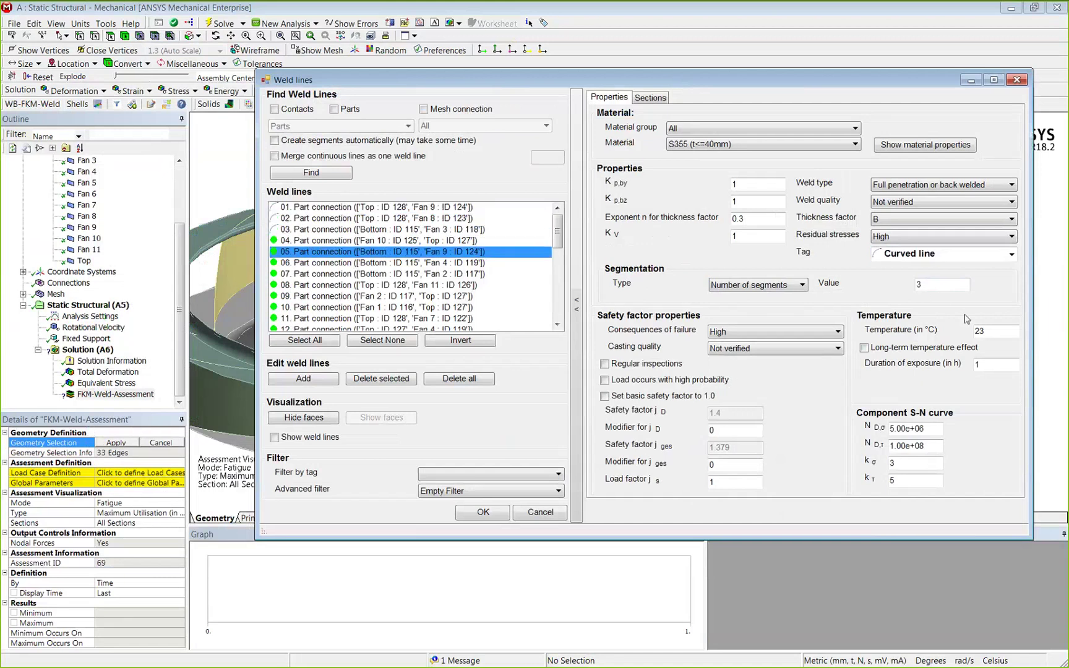
{"action": "left_click", "coordinate": [375, 263]}
{"action": "left_click", "coordinate": [362, 284]}
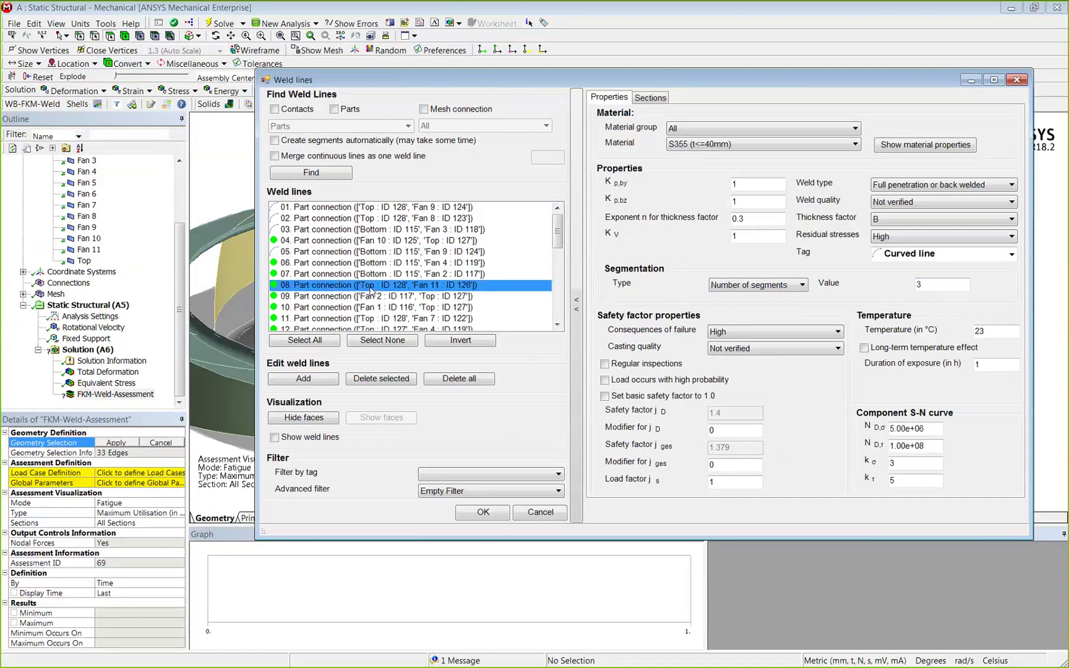
{"action": "left_click", "coordinate": [354, 242]}
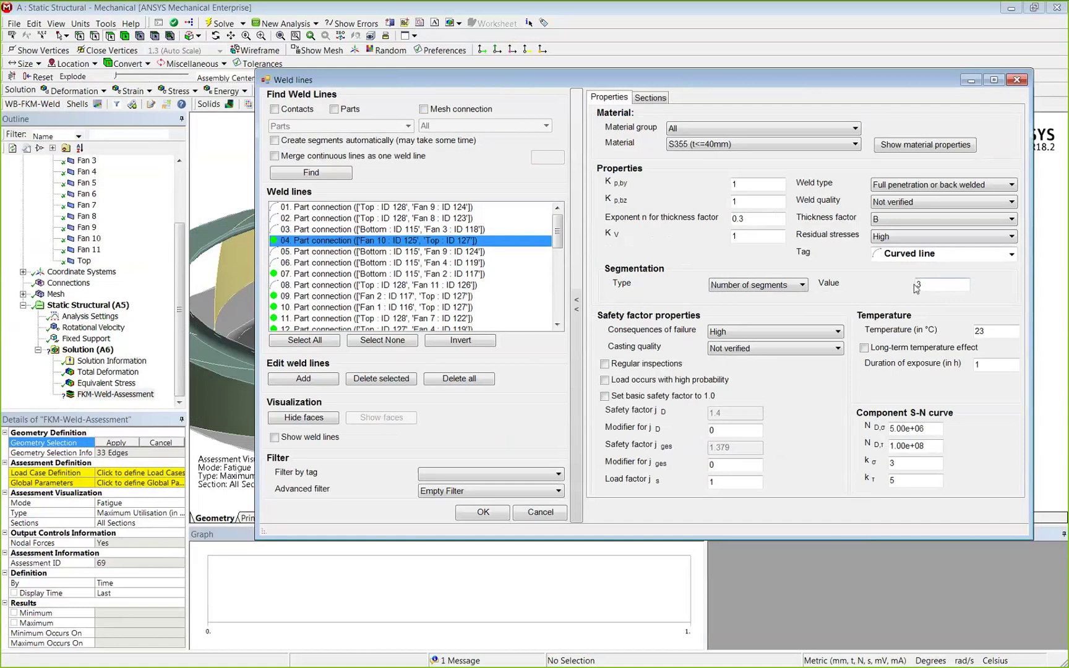
{"action": "left_click", "coordinate": [434, 209]}
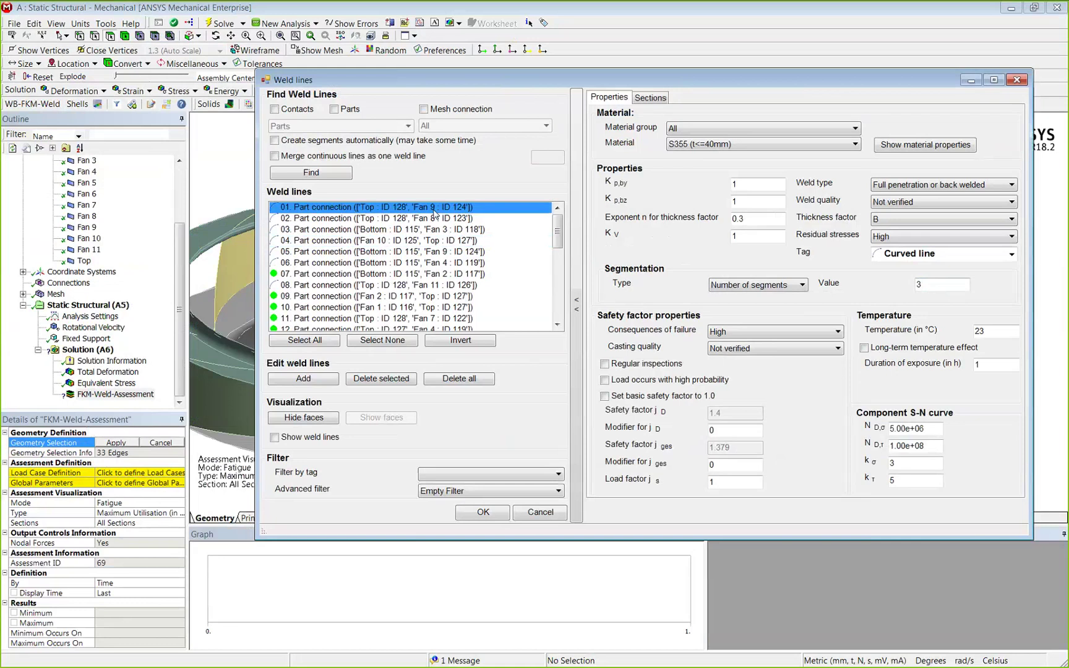
Select all weld lines, list their sections, and highlight a Fan 1 section to examine its location on the fan wheel.
{"action": "left_click", "coordinate": [305, 342]}
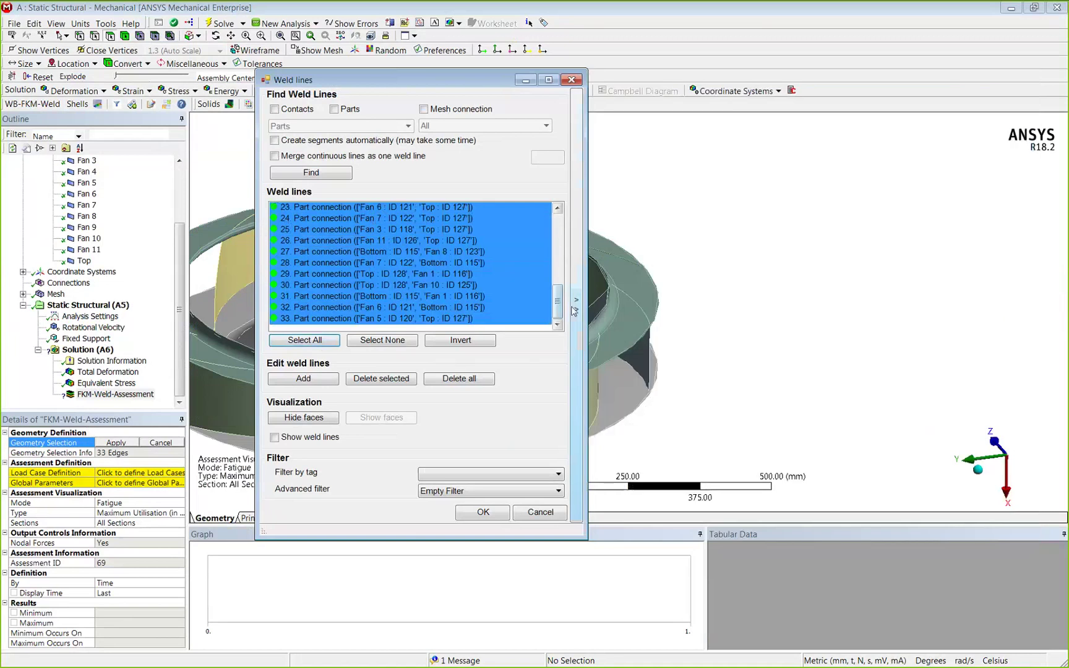
{"action": "left_click", "coordinate": [576, 307]}
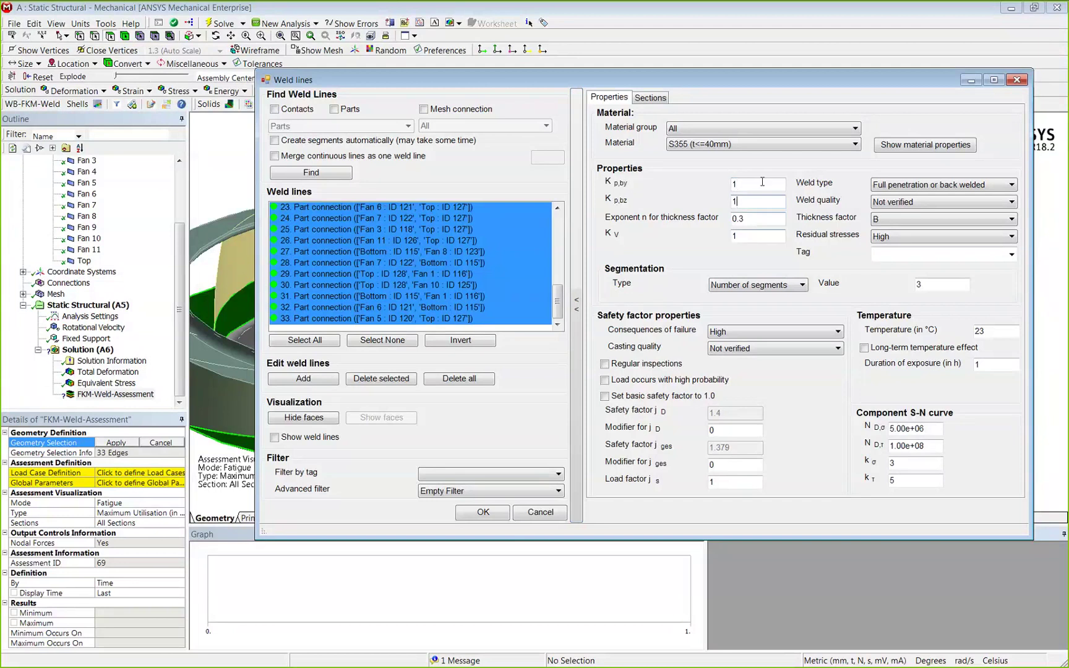
{"action": "left_click", "coordinate": [780, 206]}
{"action": "left_click", "coordinate": [650, 99]}
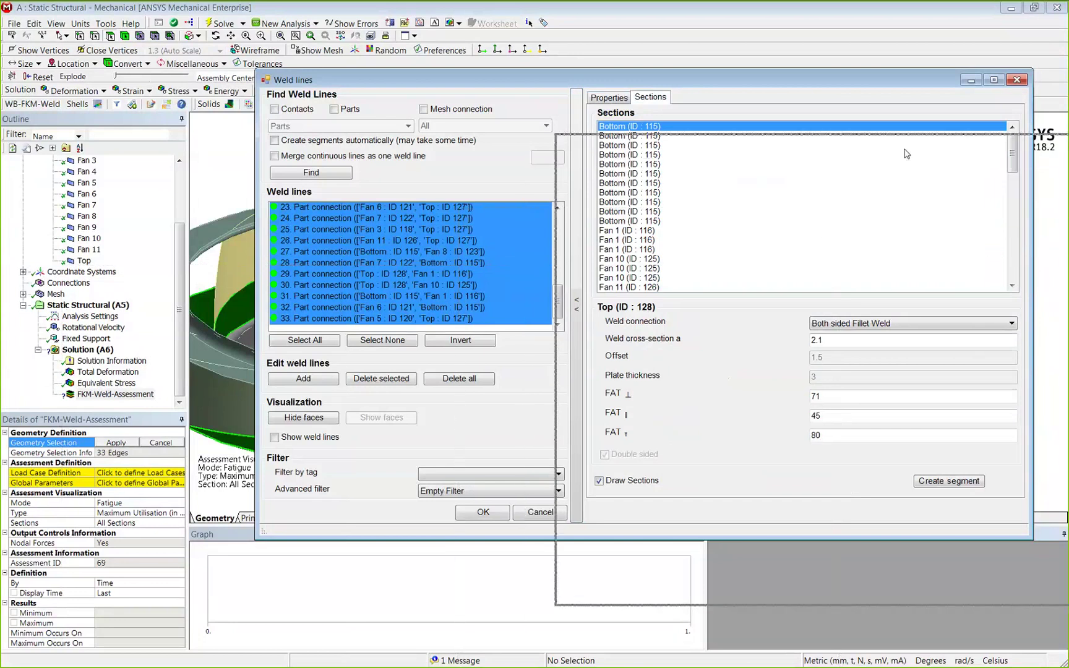
{"action": "left_click_drag", "start_coordinate": [907, 153], "coordinate": [906, 154]}
{"action": "left_click", "coordinate": [928, 296]}
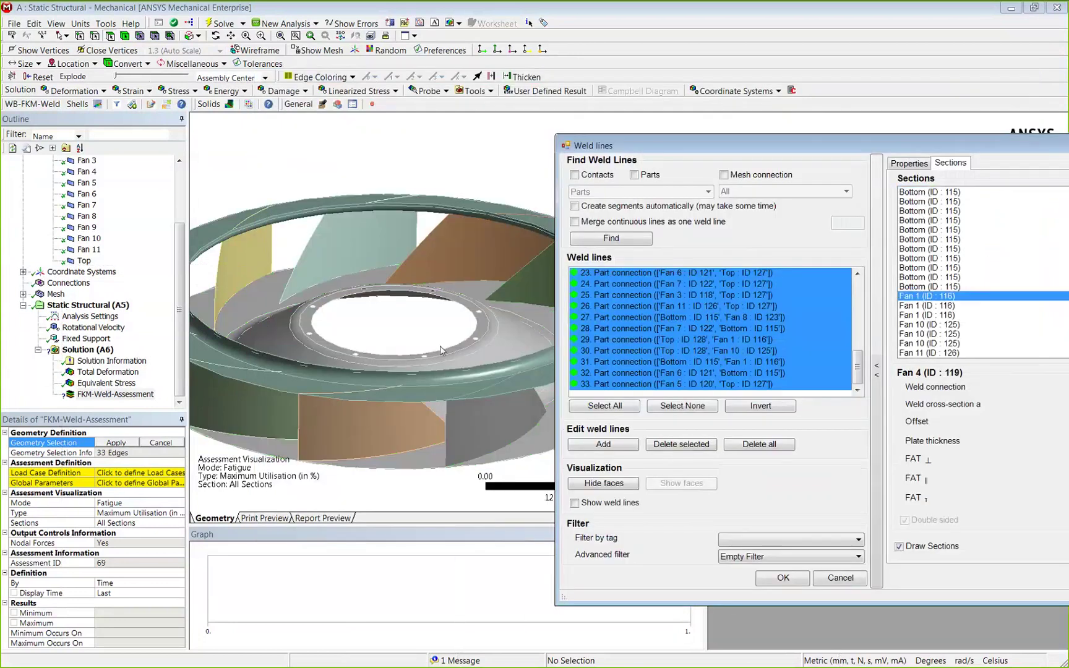
{"action": "middle_click_drag", "start_coordinate": [440, 346], "coordinate": [291, 344]}
{"action": "scroll", "coordinate": [443, 356], "scroll_direction": "down", "scroll_amount": 3}
{"action": "middle_click_drag", "start_coordinate": [486, 391], "coordinate": [390, 352], "text": "ctrl"}
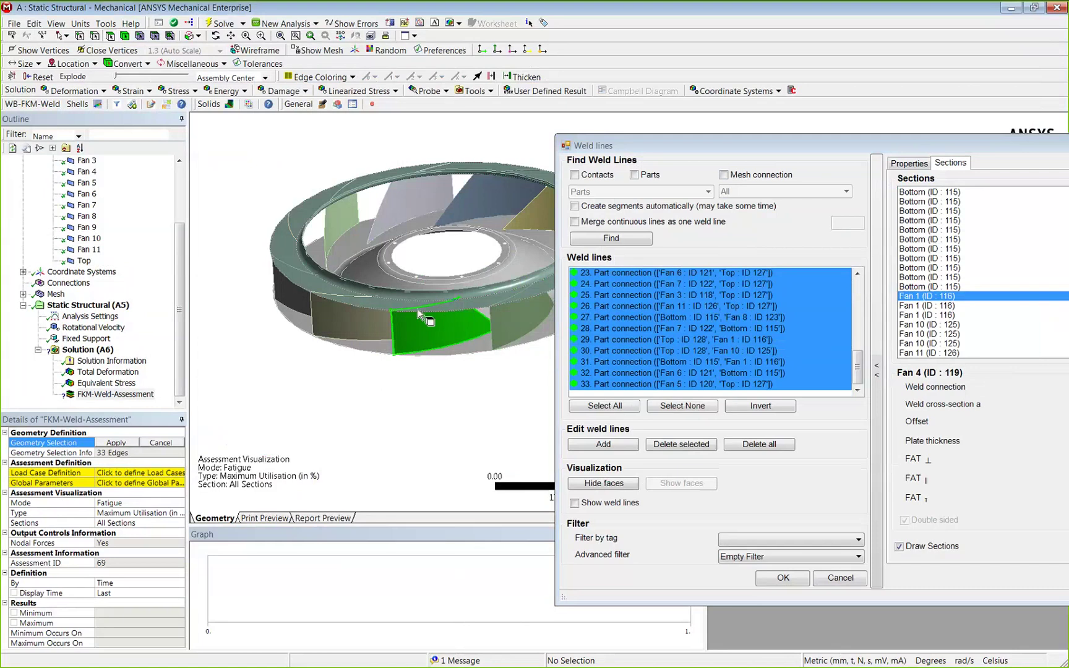
Highlight a Bottom section and examine where the fan blades meet the bottom plate from the underside.
{"action": "left_click", "coordinate": [933, 258]}
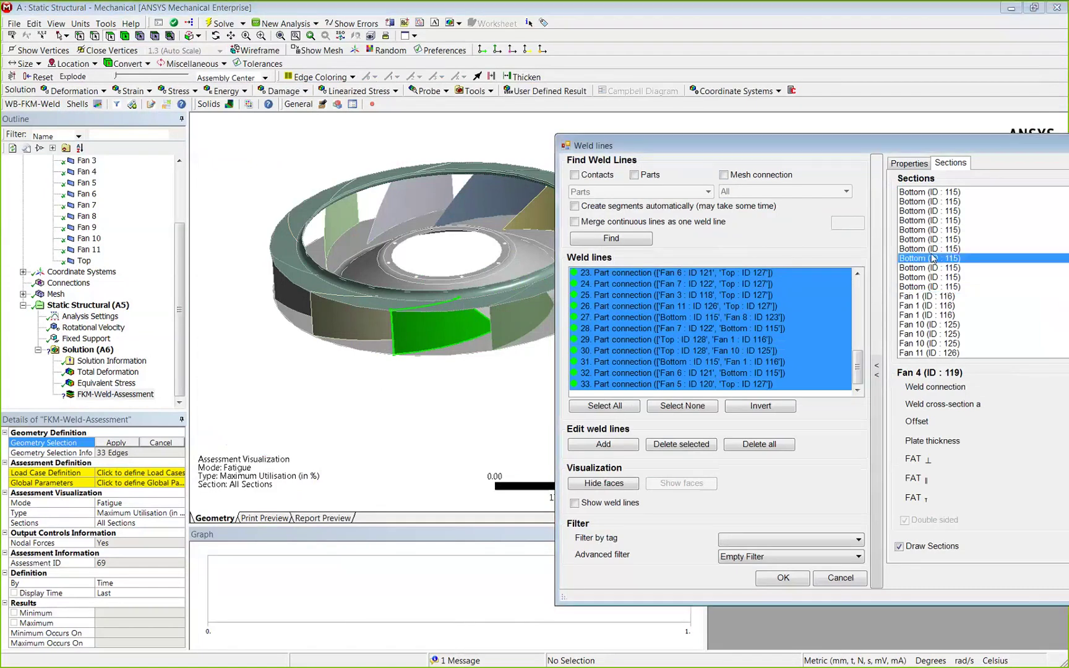
{"action": "scroll", "coordinate": [934, 258], "scroll_direction": "down", "scroll_amount": 1}
{"action": "middle_click_drag", "start_coordinate": [448, 362], "coordinate": [353, 322]}
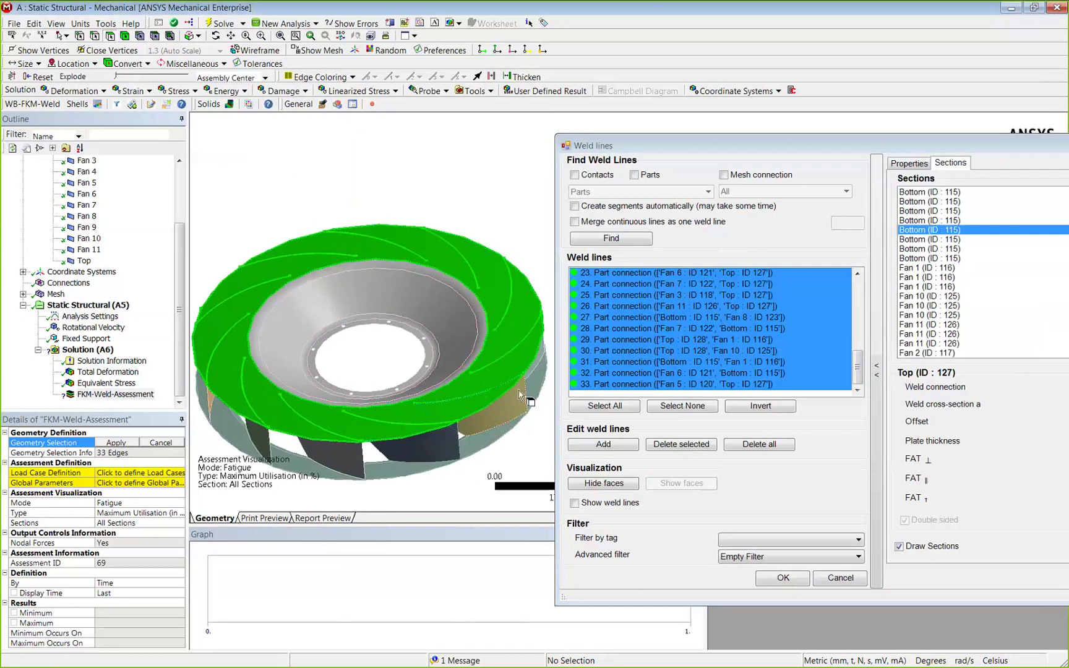
{"action": "middle_click_drag", "start_coordinate": [499, 383], "coordinate": [478, 408]}
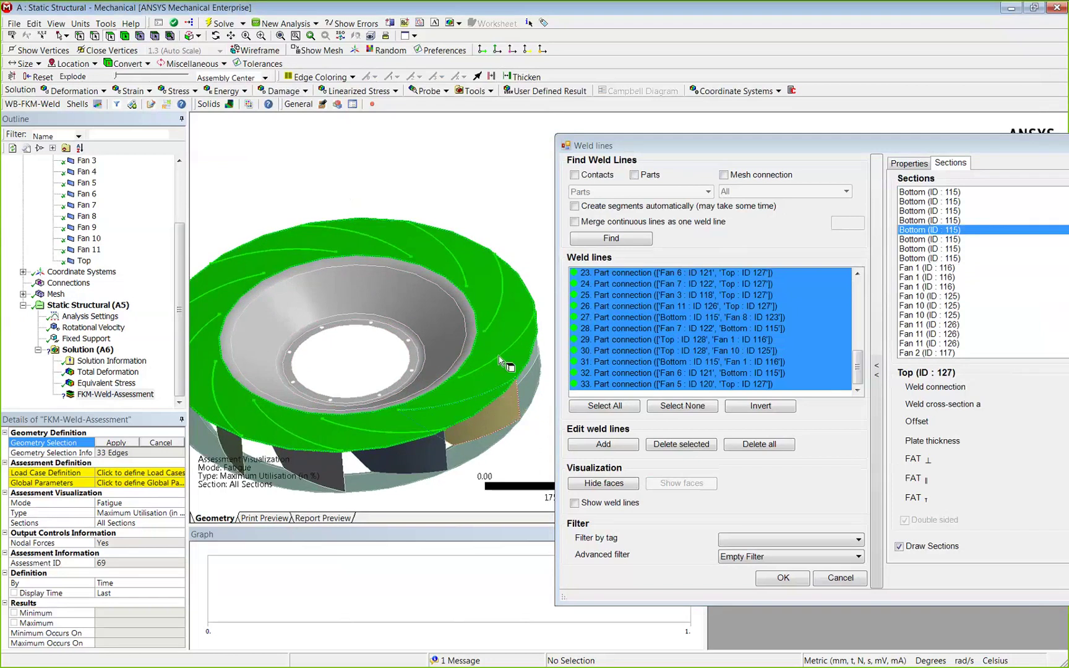
{"action": "mouse_move", "coordinate": [484, 392]}
{"action": "middle_mouse_down"}
{"action": "mouse_move", "coordinate": [450, 388]}
{"action": "mouse_move", "coordinate": [491, 400]}
{"action": "middle_mouse_up"}
{"action": "right_click_drag", "start_coordinate": [520, 388], "coordinate": [507, 396]}
{"action": "left_click", "coordinate": [444, 401]}
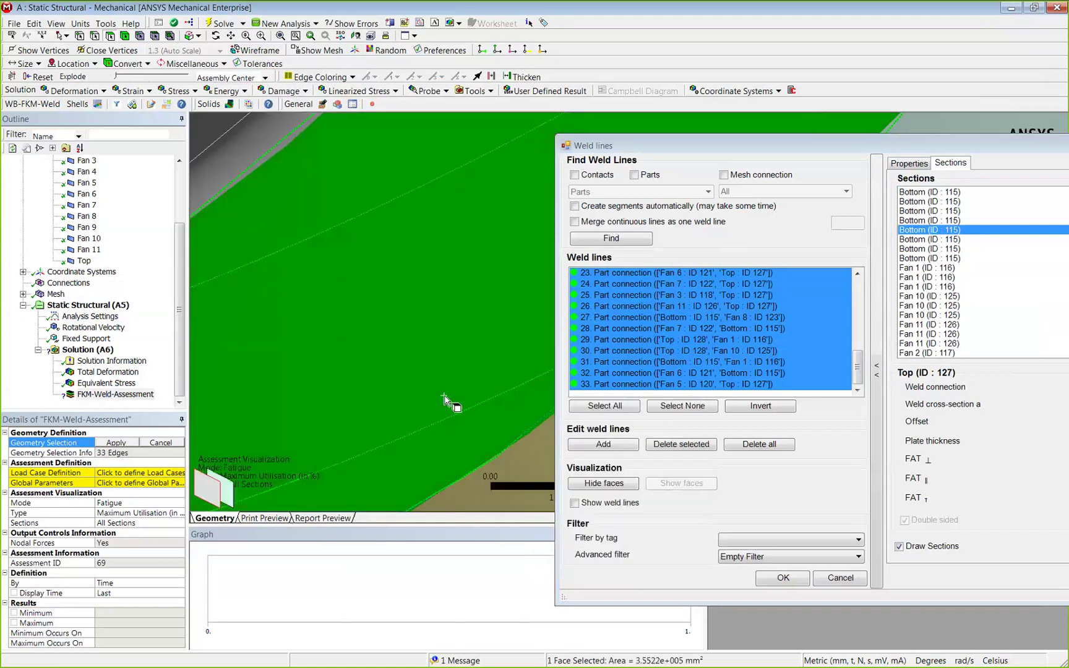
{"action": "scroll", "coordinate": [454, 396], "scroll_direction": "down", "scroll_amount": 3}
{"action": "middle_click_drag", "start_coordinate": [457, 395], "coordinate": [451, 316]}
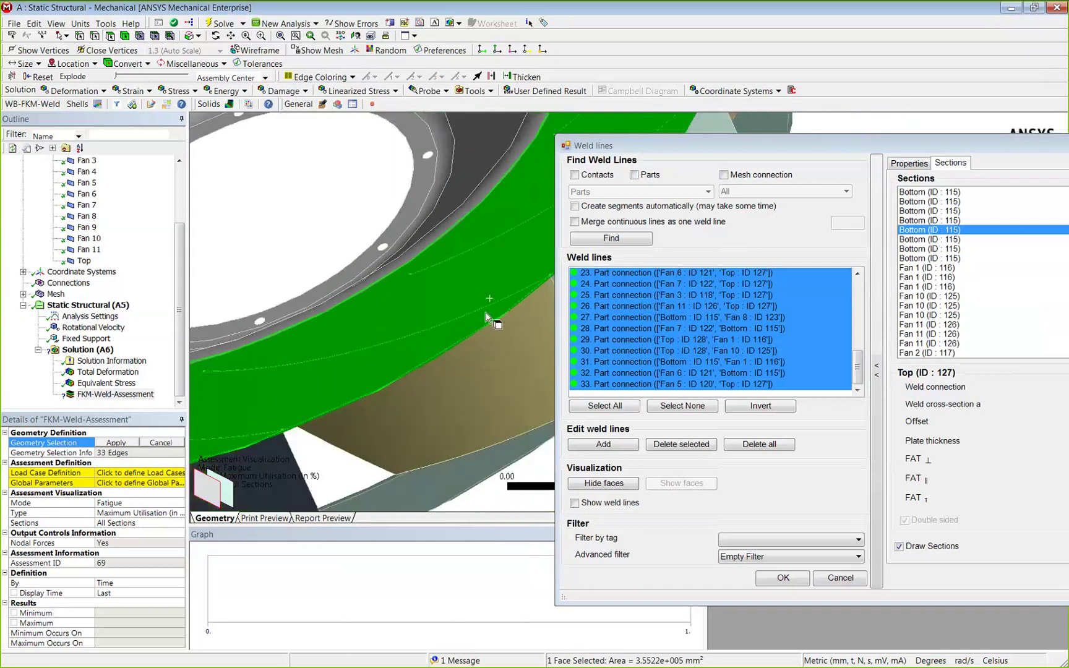
Set the weld connection of the Bottom (ID 115) sections to Continuous Sheet.
{"action": "left_click", "coordinate": [927, 193]}
{"action": "left_click_drag", "start_coordinate": [918, 141], "coordinate": [508, 105]}
{"action": "left_click", "coordinate": [518, 222], "text": "shift"}
{"action": "left_click", "coordinate": [754, 353]}
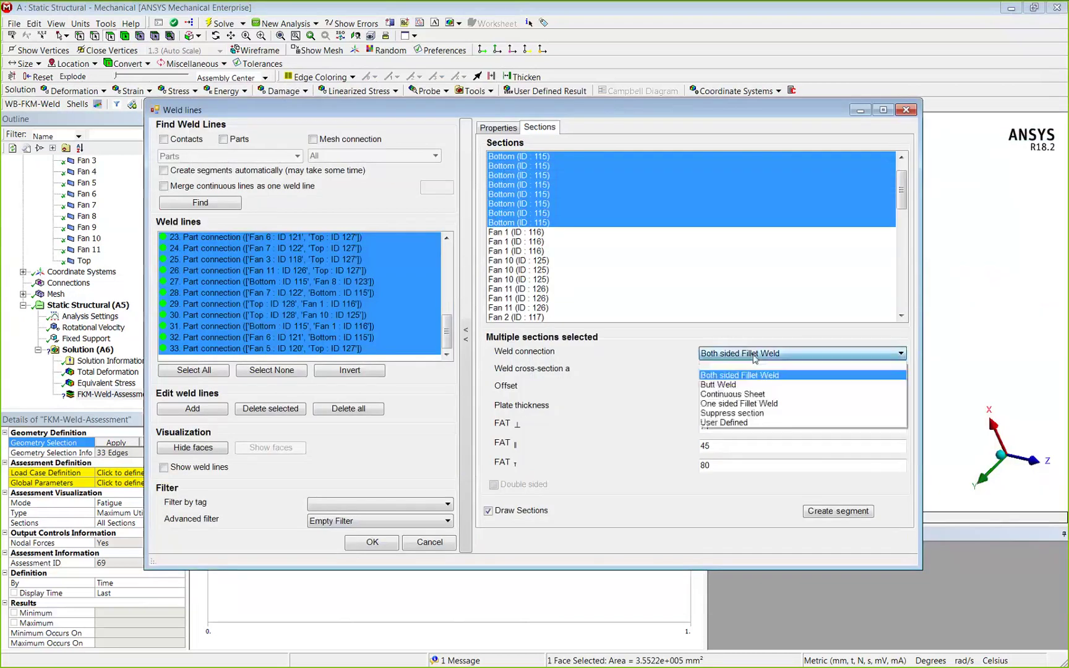
{"action": "left_click", "coordinate": [734, 394]}
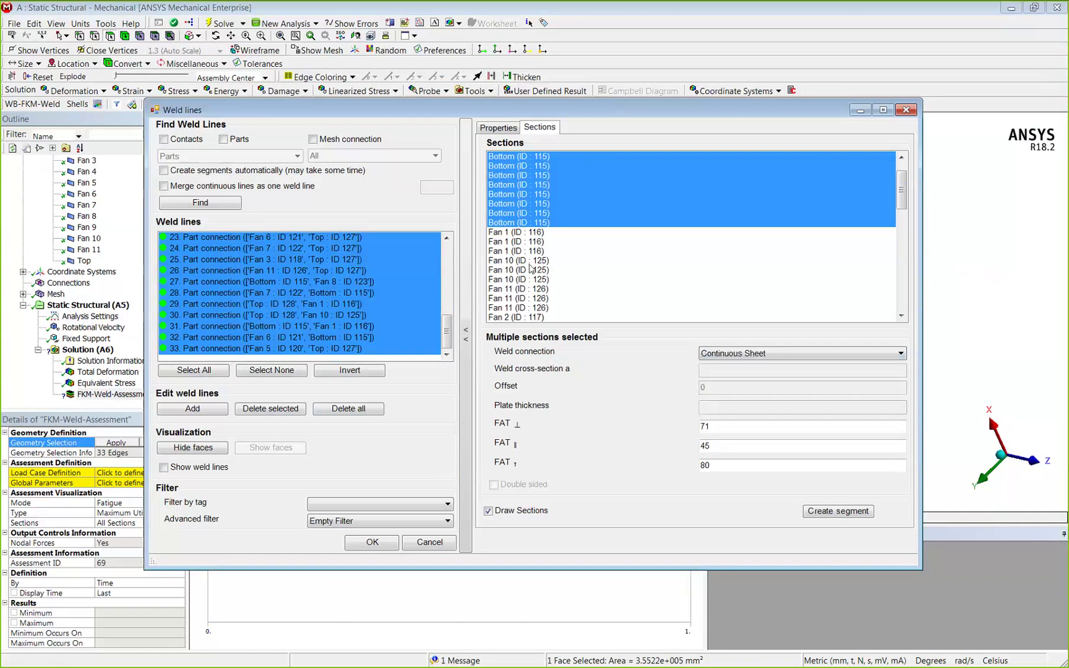
Check the location of the Top sections on the fan wheel and set the weld connection of Top (ID 127) and Top (ID 128) to Continuous Sheet.
{"action": "left_click", "coordinate": [531, 269]}
{"action": "scroll", "coordinate": [512, 270], "scroll_direction": "down", "scroll_amount": 10}
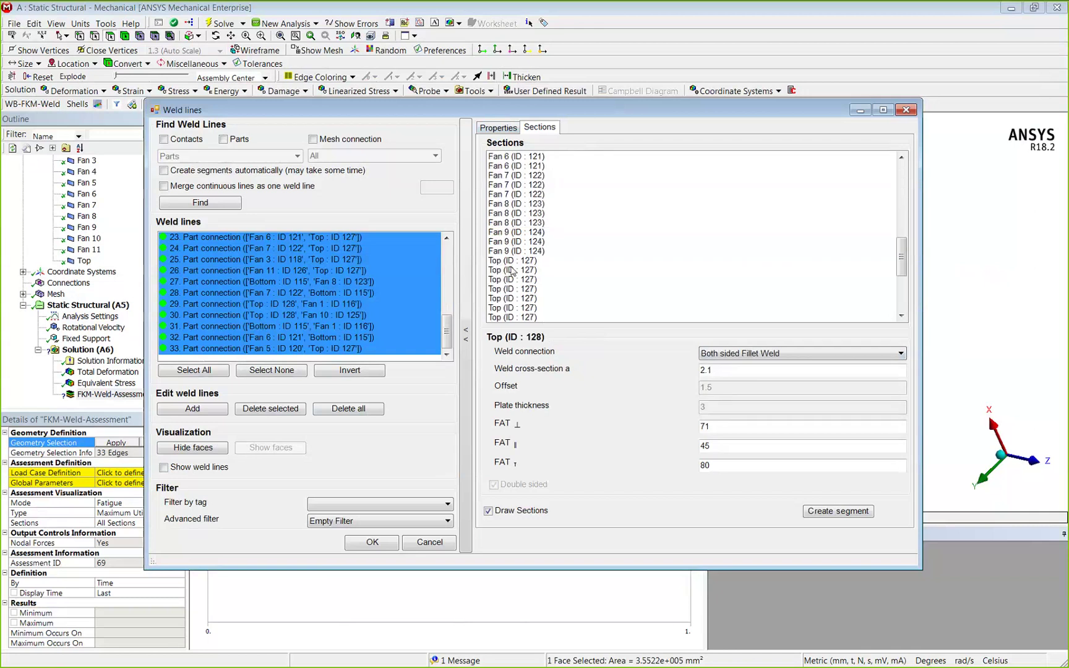
{"action": "scroll", "coordinate": [512, 270], "scroll_direction": "down", "scroll_amount": 3}
{"action": "left_click", "coordinate": [514, 175]}
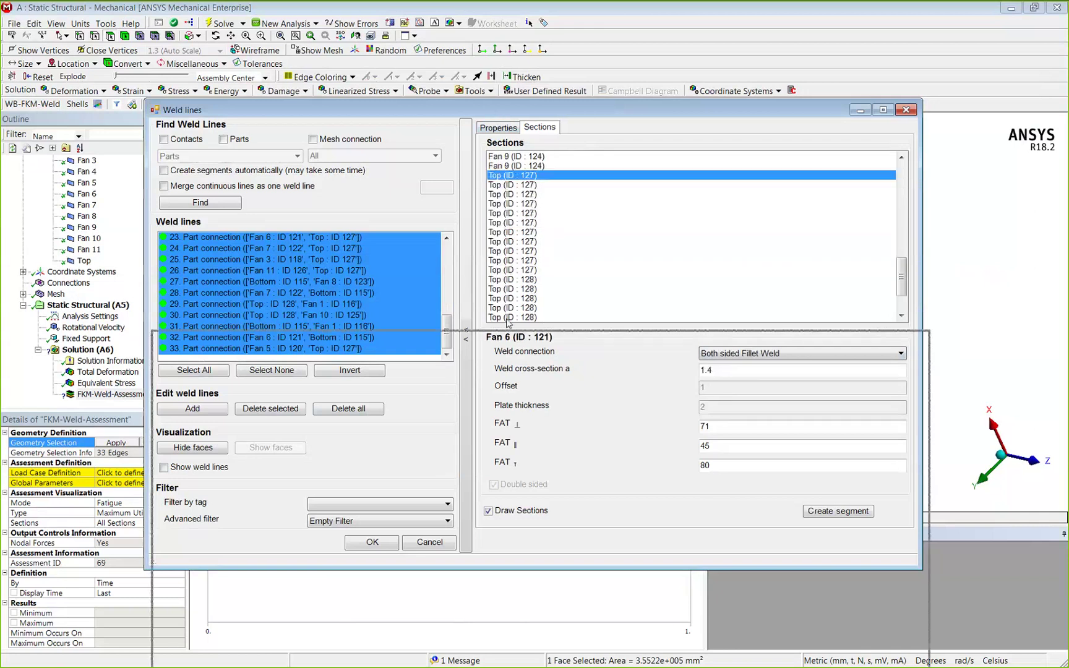
{"action": "left_click_drag", "start_coordinate": [409, 438], "coordinate": [409, 438]}
{"action": "middle_click_drag", "start_coordinate": [580, 351], "coordinate": [719, 124]}
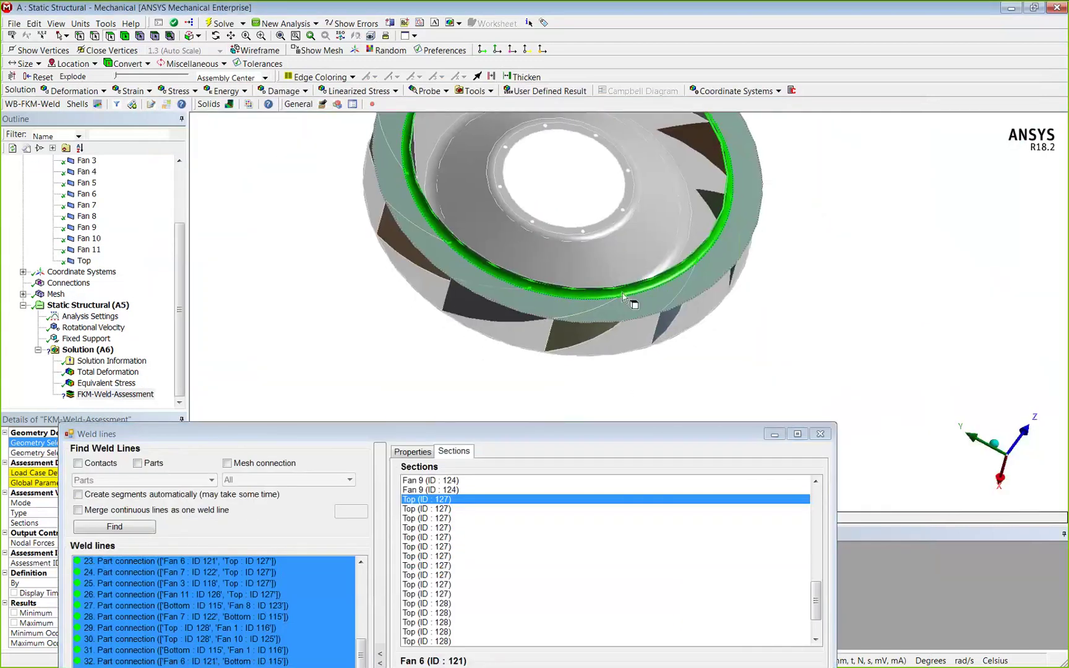
{"action": "middle_click_drag", "start_coordinate": [623, 293], "coordinate": [536, 286]}
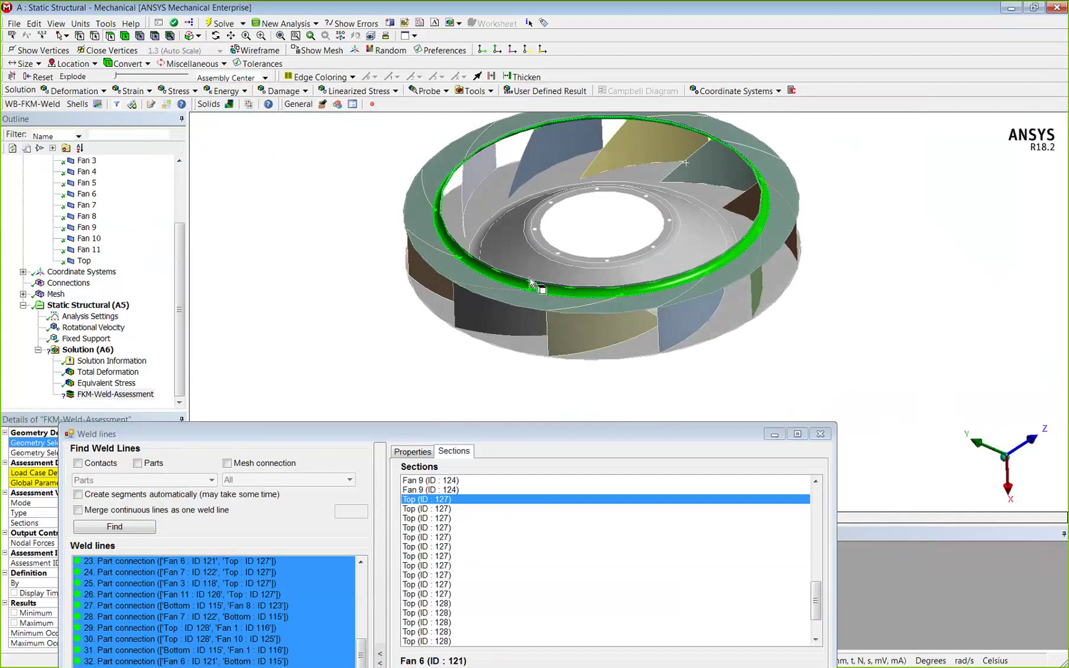
{"action": "left_click_drag", "start_coordinate": [503, 437], "coordinate": [513, 211]}
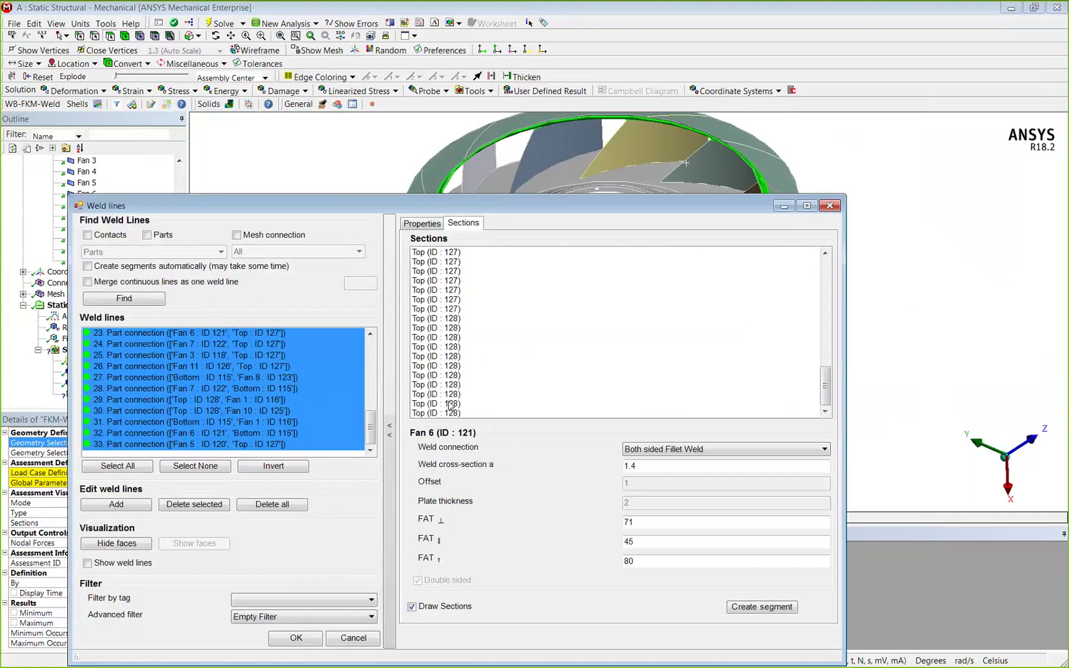
{"action": "key", "text": "ctrl+a"}
{"action": "left_click", "coordinate": [661, 449]}
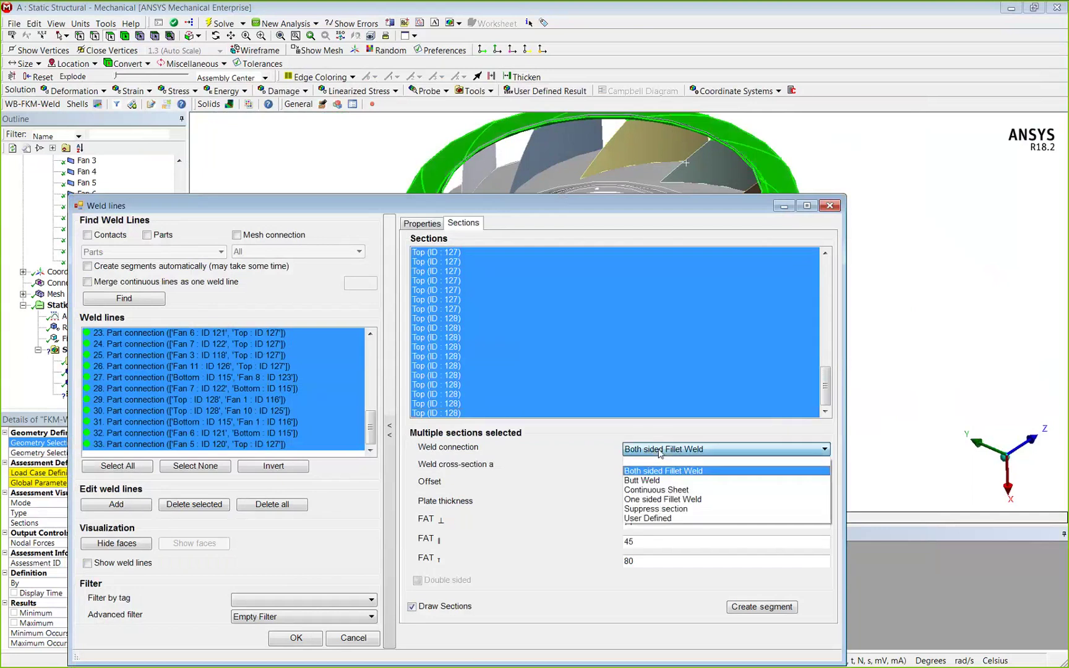
{"action": "left_click", "coordinate": [660, 490]}
Select all Fan sections together and set their weld cross-section a to 3, keeping Both sided Fillet Weld as the connection.
{"action": "scroll", "coordinate": [461, 383], "scroll_direction": "up", "scroll_amount": 3}
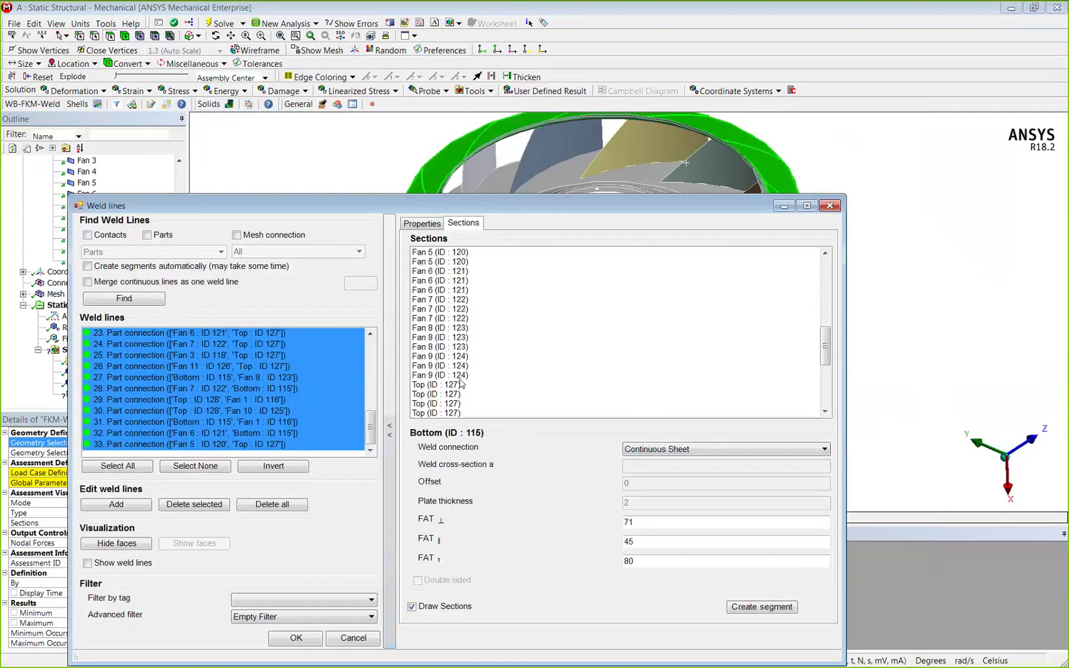
{"action": "left_click", "coordinate": [459, 378]}
{"action": "left_click", "coordinate": [459, 385]}
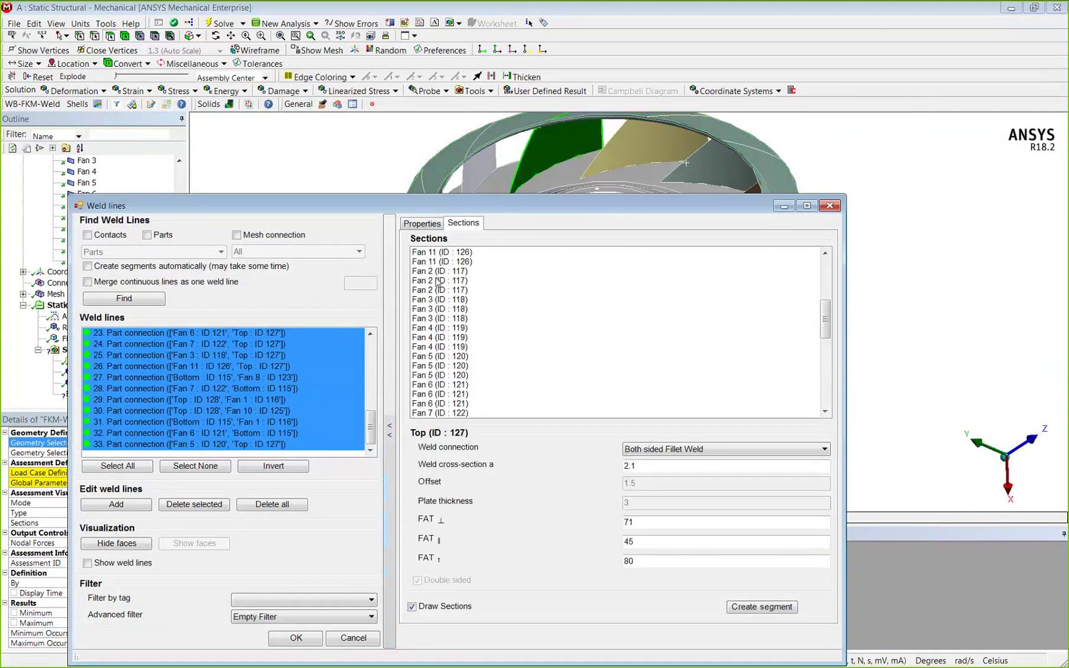
{"action": "scroll", "coordinate": [437, 285], "scroll_direction": "up", "scroll_amount": 10}
{"action": "left_click", "coordinate": [450, 356], "text": "shift"}
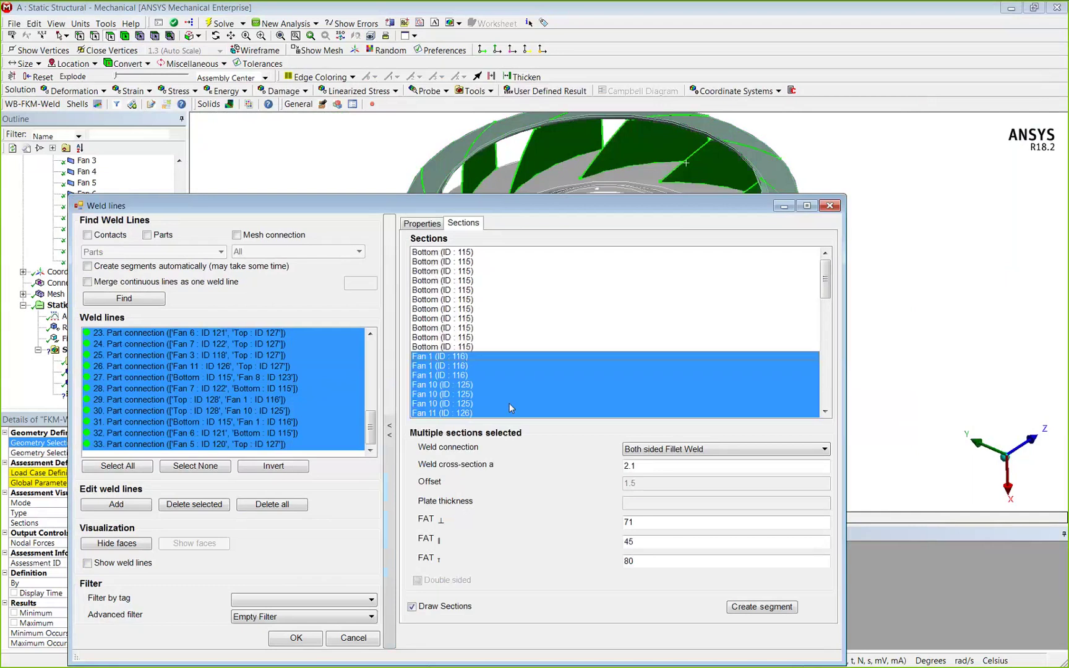
{"action": "left_click", "coordinate": [673, 463]}
{"action": "double_click", "coordinate": [673, 463]}
{"action": "type", "text": "3"}
{"action": "key", "text": "Tab"}
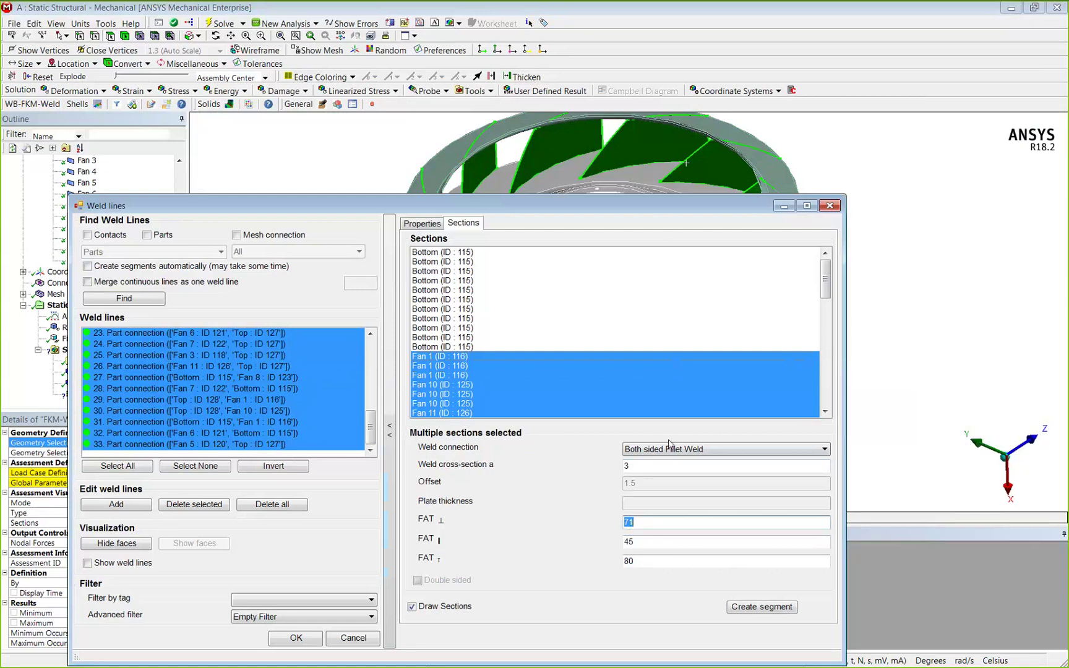
Accept the fan wheel's weld line definition with the current section settings.
{"action": "left_click_drag", "start_coordinate": [655, 212], "coordinate": [644, 131]}
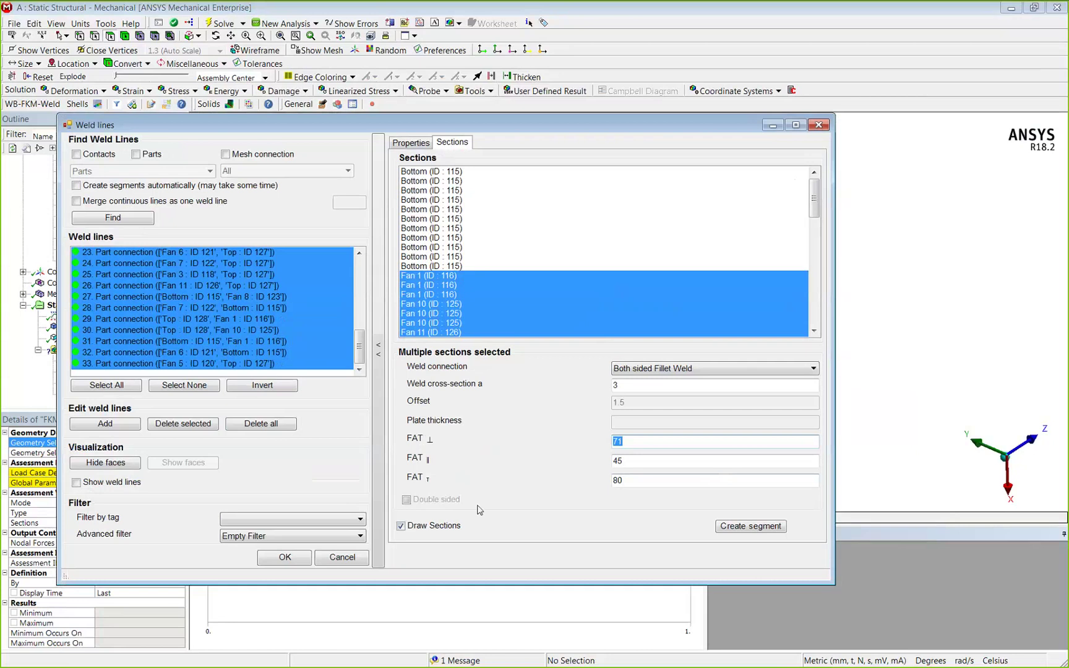
{"action": "left_click", "coordinate": [283, 557]}
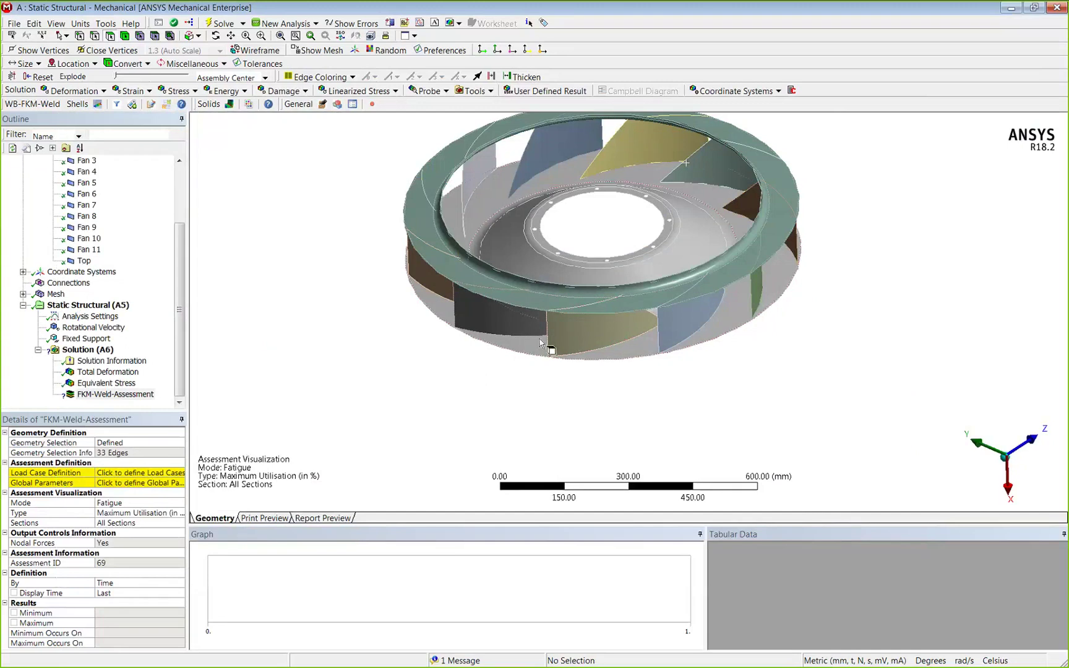
{"action": "left_click_drag", "start_coordinate": [647, 301], "coordinate": [626, 339]}
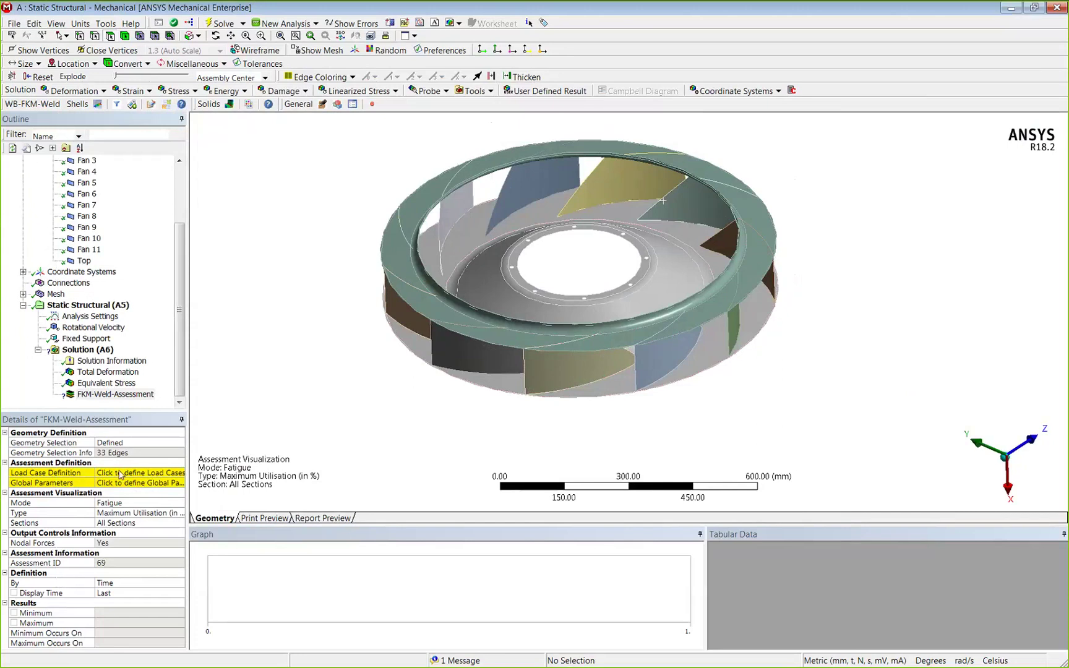
Define the fan wheel's load case by including LoadStep 1 with the Pulsating load type.
{"action": "left_click", "coordinate": [120, 474]}
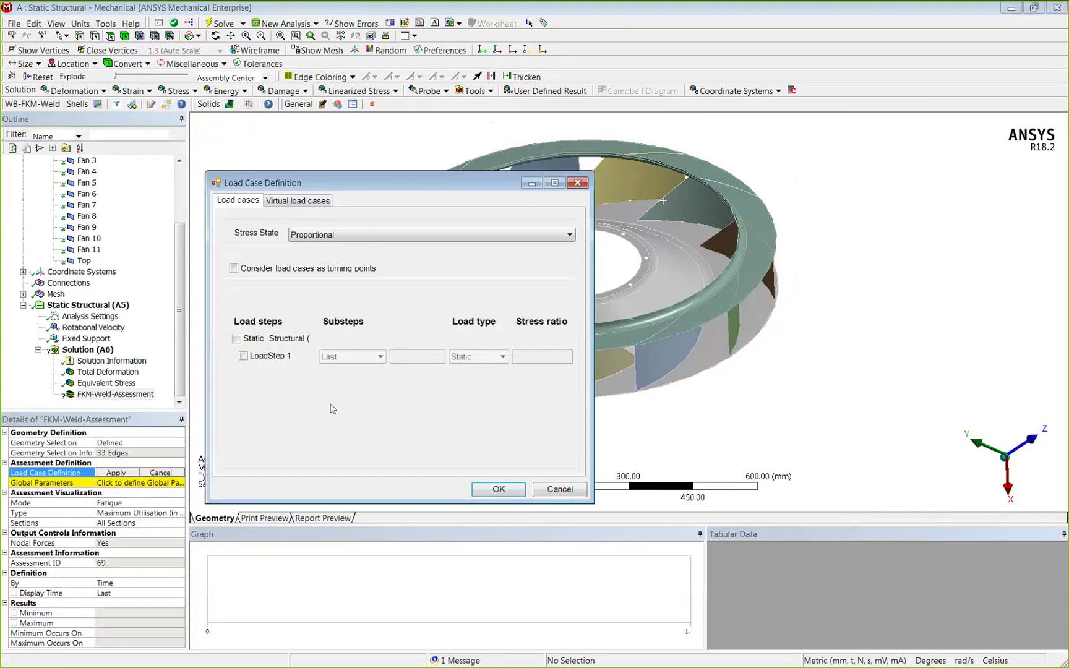
{"action": "left_click", "coordinate": [243, 356]}
{"action": "left_click", "coordinate": [478, 357]}
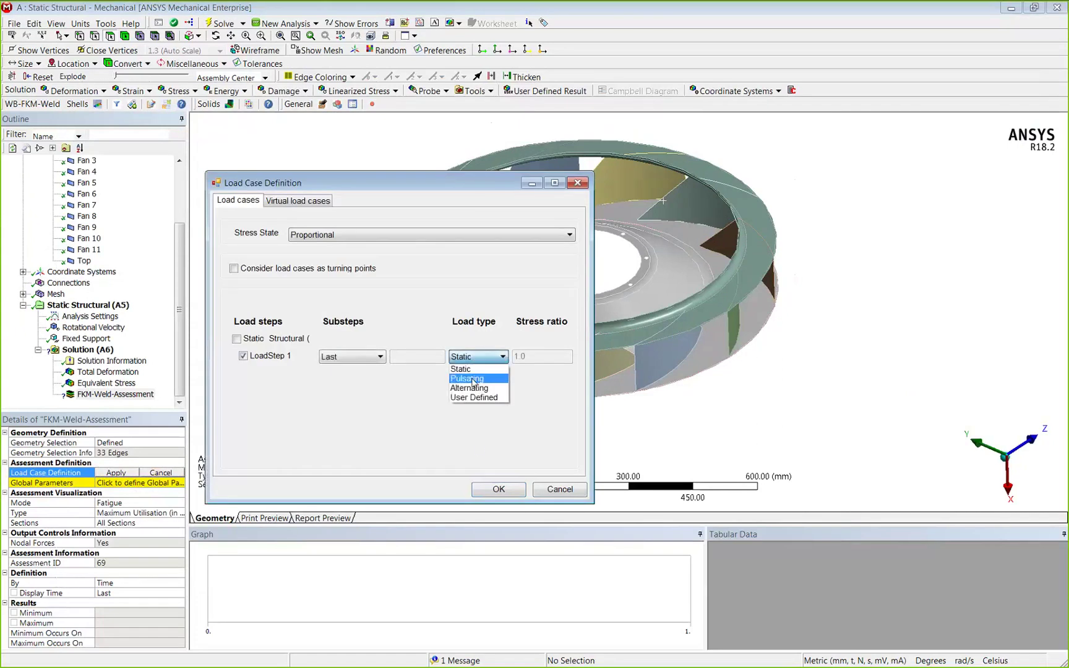
{"action": "left_click", "coordinate": [473, 378]}
{"action": "left_click", "coordinate": [498, 490]}
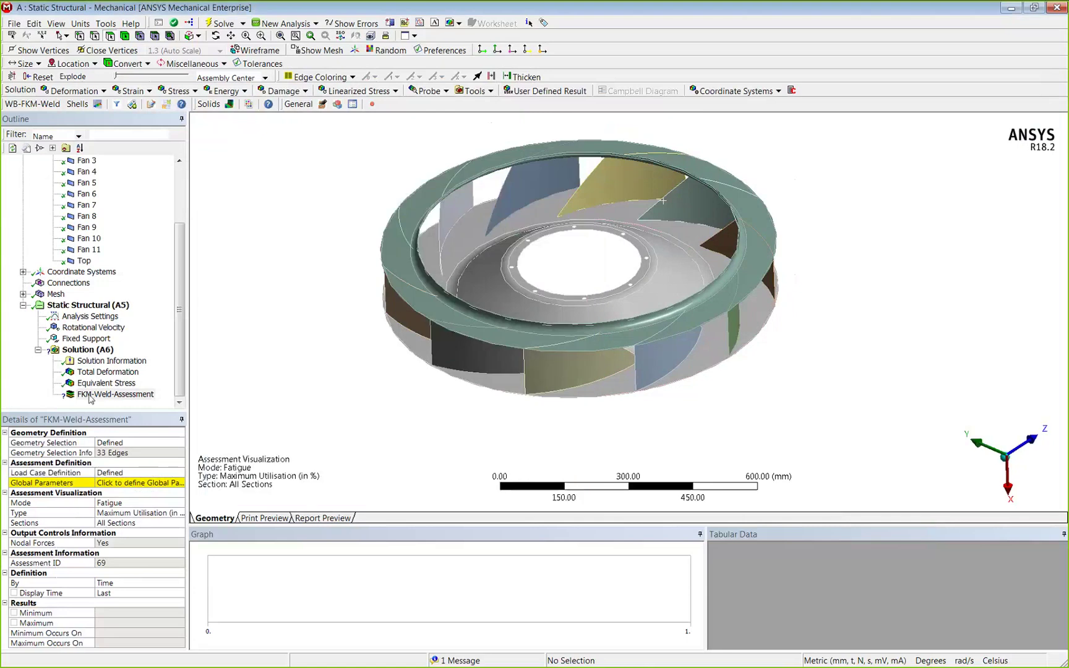
Define the global parameters with Fatigue limit as the calculation method, keeping the constant F2 overload case.
{"action": "left_click", "coordinate": [130, 485]}
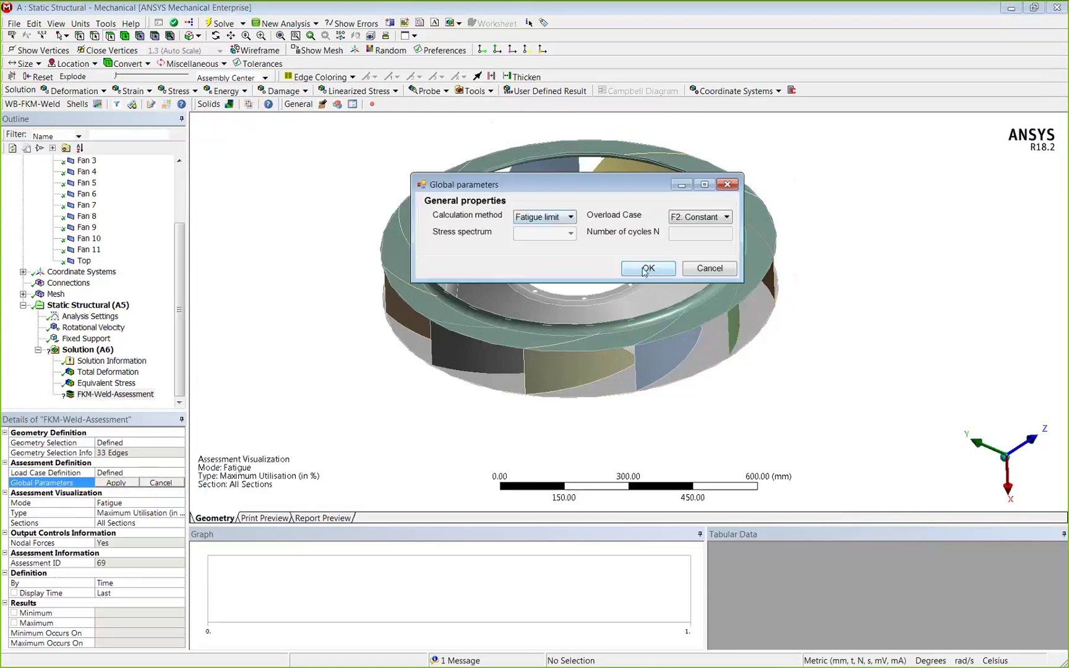
{"action": "left_click", "coordinate": [563, 217]}
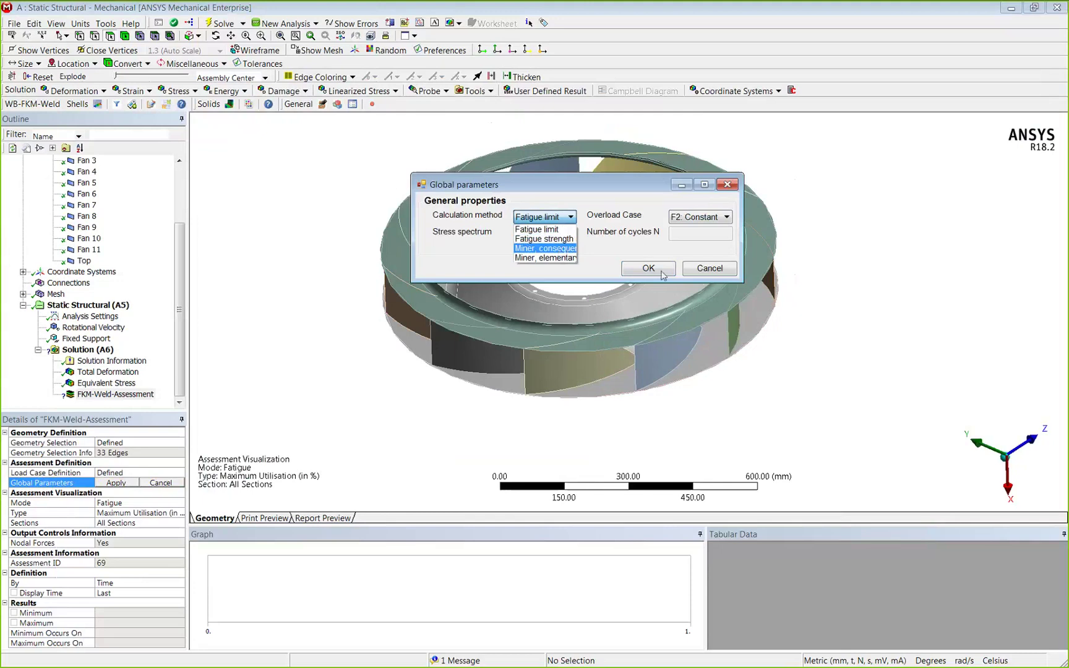
{"action": "left_click", "coordinate": [567, 230]}
{"action": "left_click", "coordinate": [649, 268]}
Evaluate the FKM weld assessment of the fan wheel.
{"action": "left_click", "coordinate": [117, 394]}
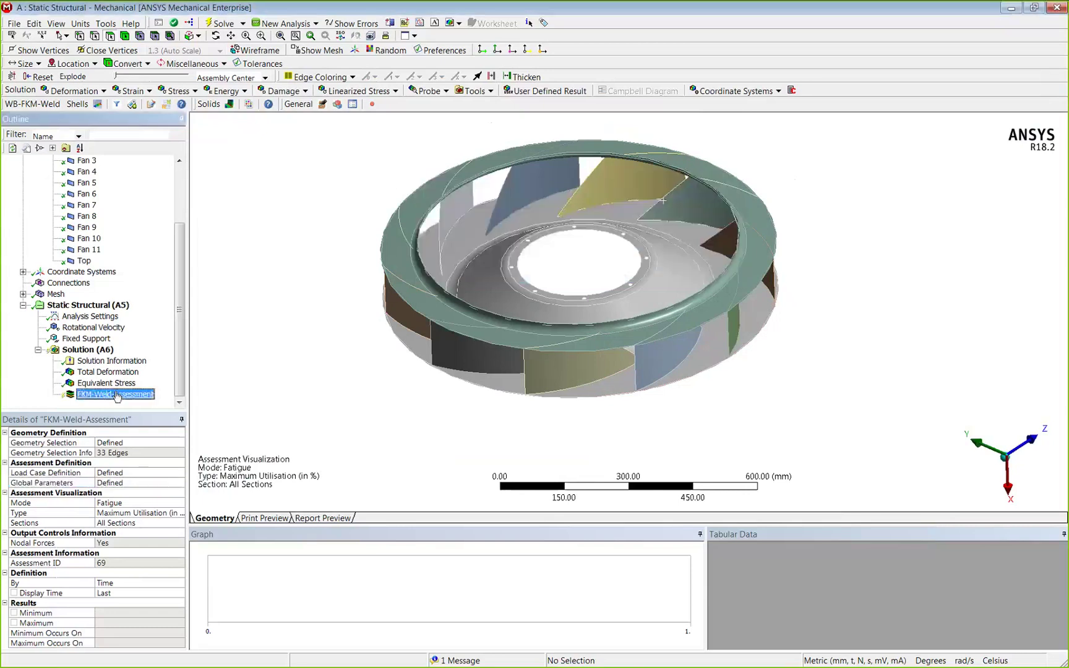
{"action": "right_click", "coordinate": [116, 396]}
{"action": "left_click", "coordinate": [152, 526]}
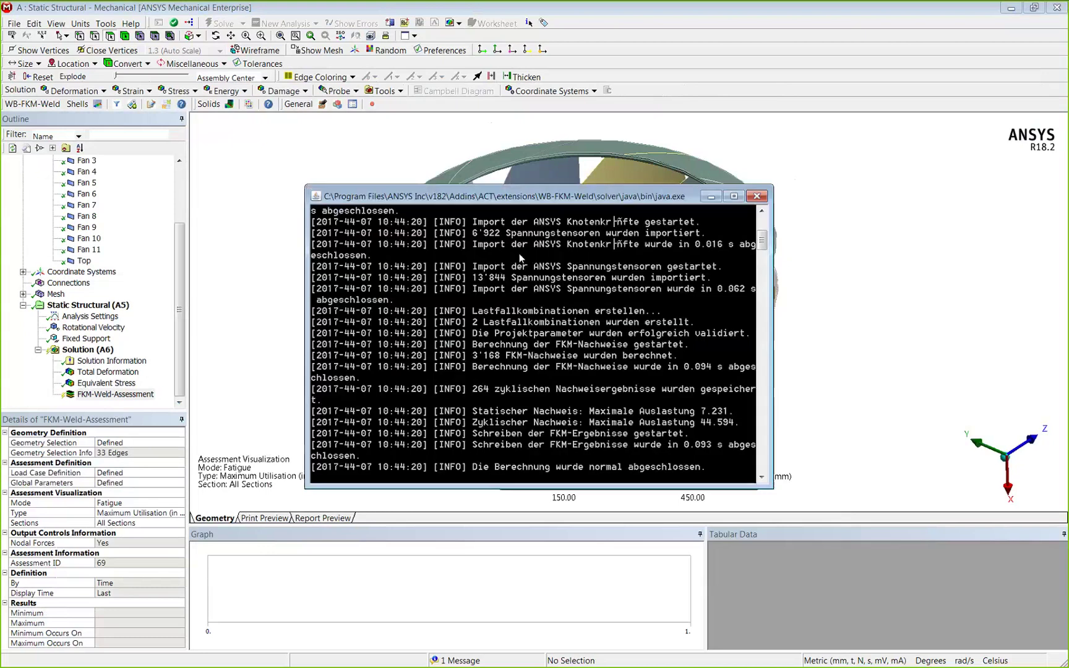
Probe the fatigue utilisation at three points along one blade's weld to the top ring, including its inner end, and examine the remaining welds.
{"action": "left_click_drag", "start_coordinate": [468, 244], "coordinate": [490, 294]}
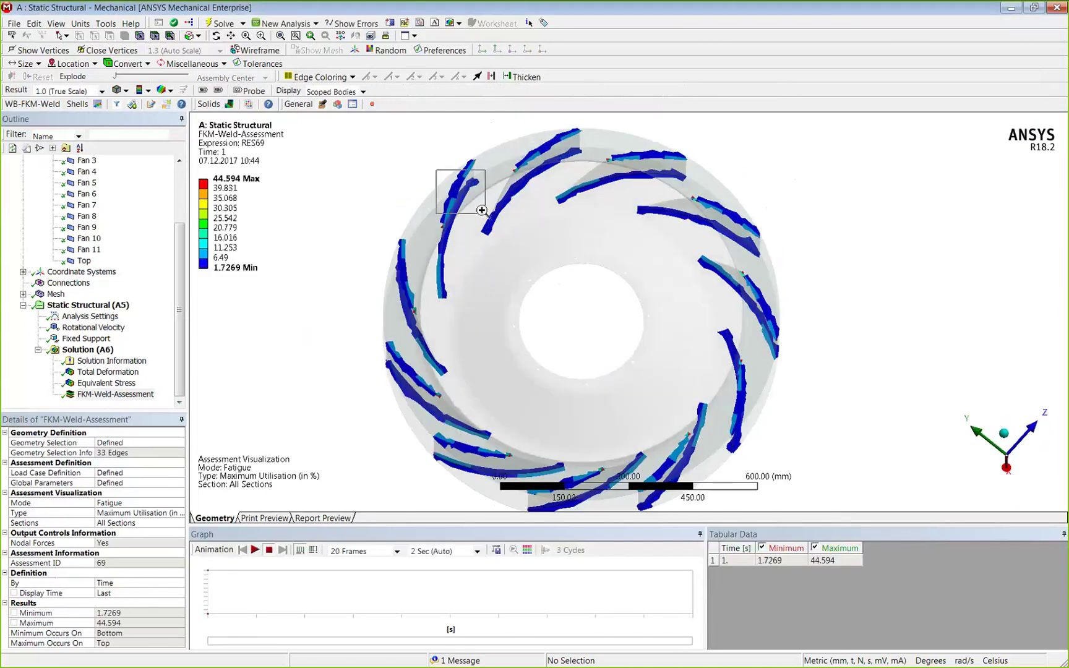
{"action": "scroll", "coordinate": [504, 253], "scroll_direction": "up", "scroll_amount": 5}
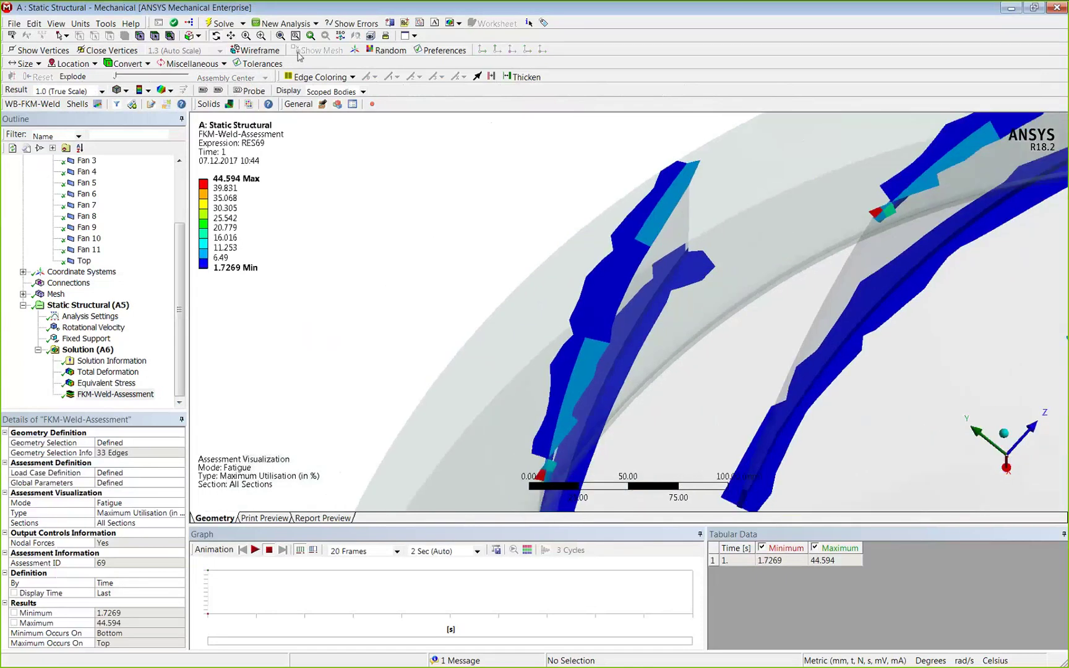
{"action": "left_click", "coordinate": [249, 90]}
{"action": "left_click", "coordinate": [668, 206]}
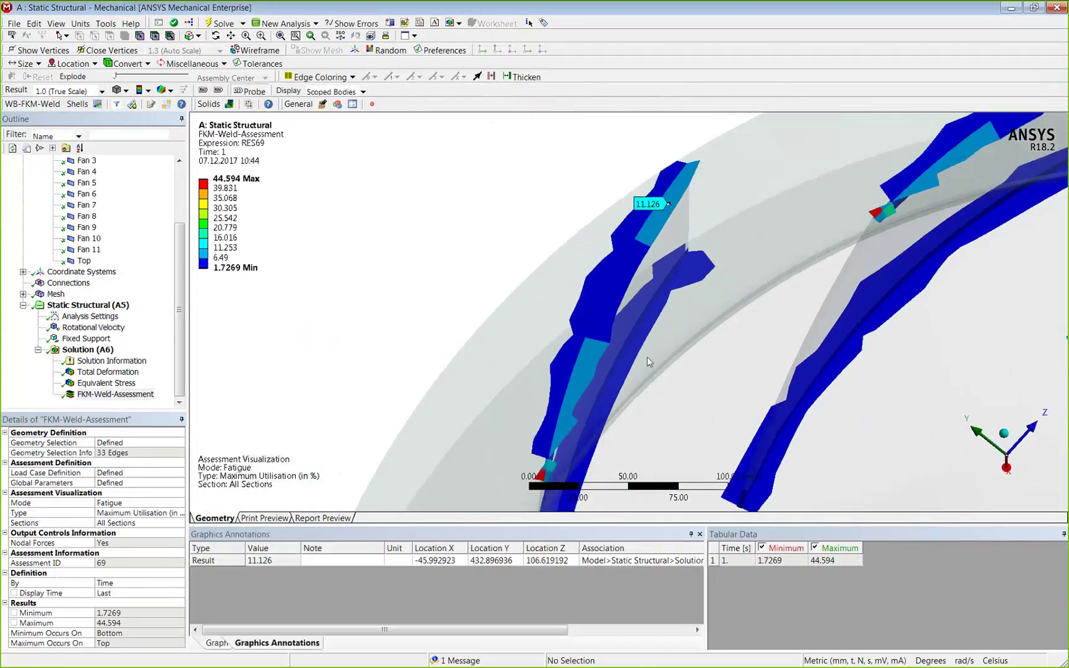
{"action": "left_click", "coordinate": [623, 280]}
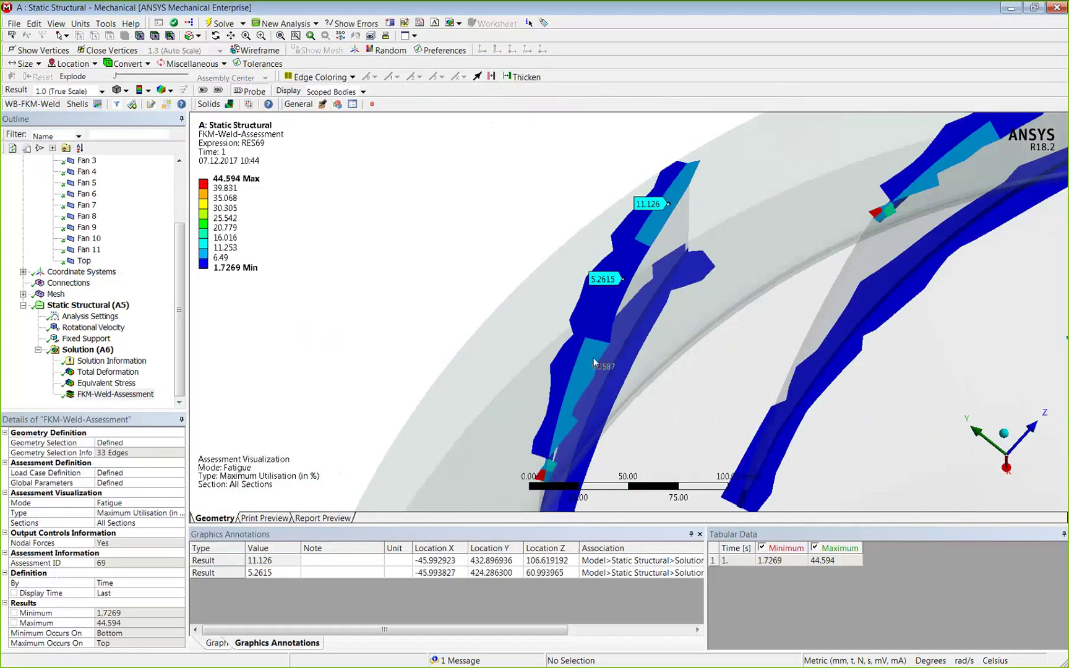
{"action": "left_click", "coordinate": [542, 474]}
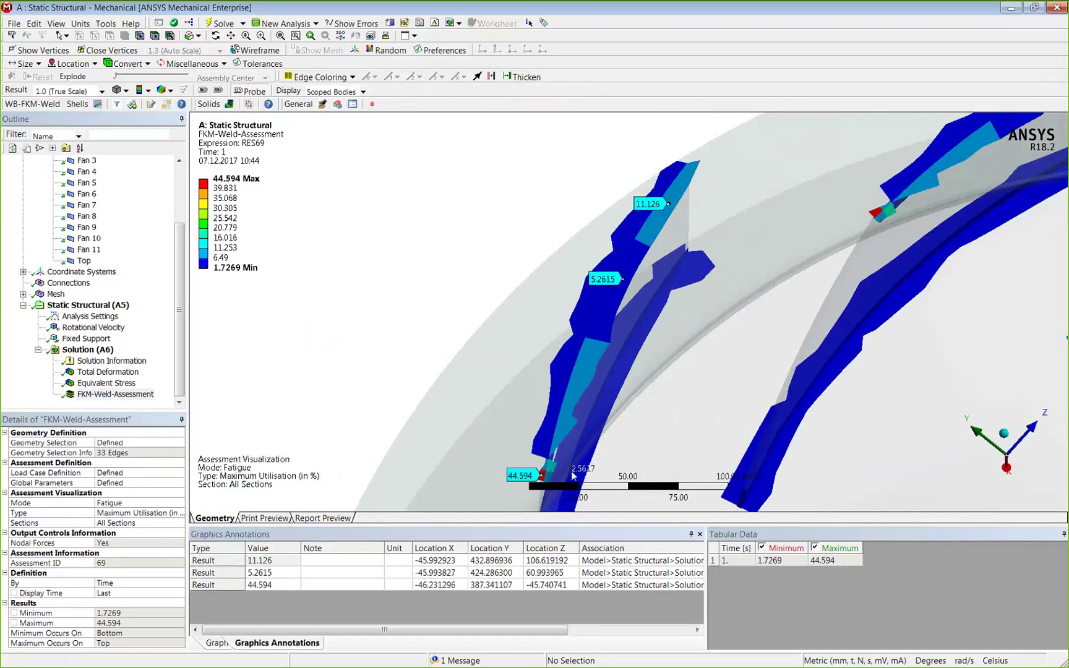
{"action": "mouse_move", "coordinate": [572, 475]}
{"action": "middle_mouse_down"}
{"action": "mouse_move", "coordinate": [560, 495]}
{"action": "mouse_move", "coordinate": [569, 460]}
{"action": "mouse_move", "coordinate": [591, 475]}
{"action": "middle_mouse_up"}
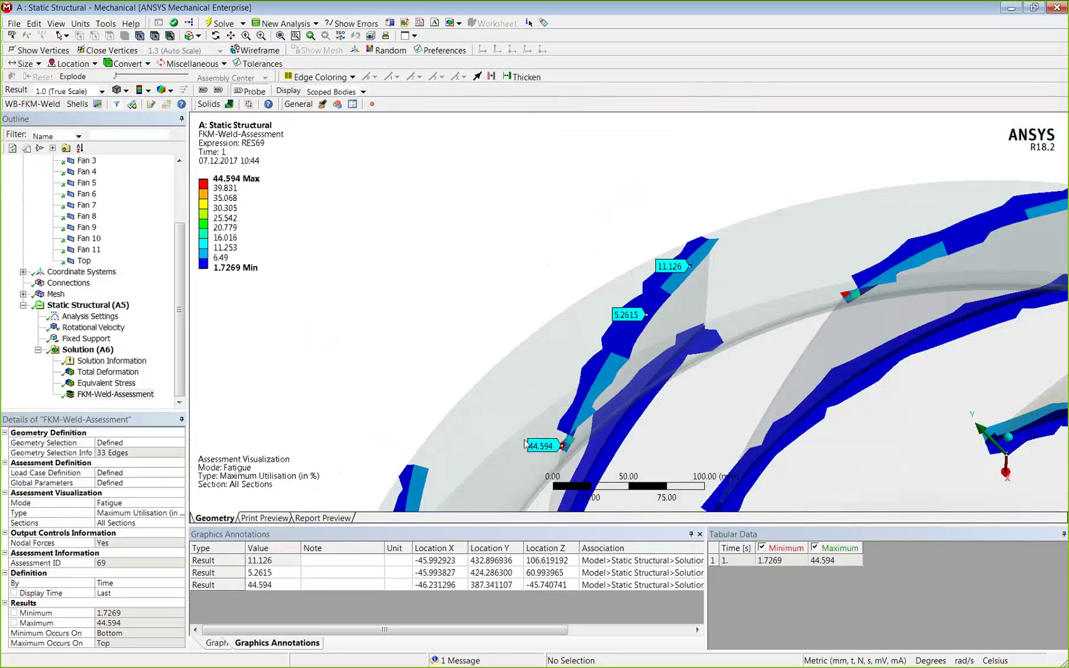
{"action": "scroll", "coordinate": [525, 444], "scroll_direction": "down", "scroll_amount": 5}
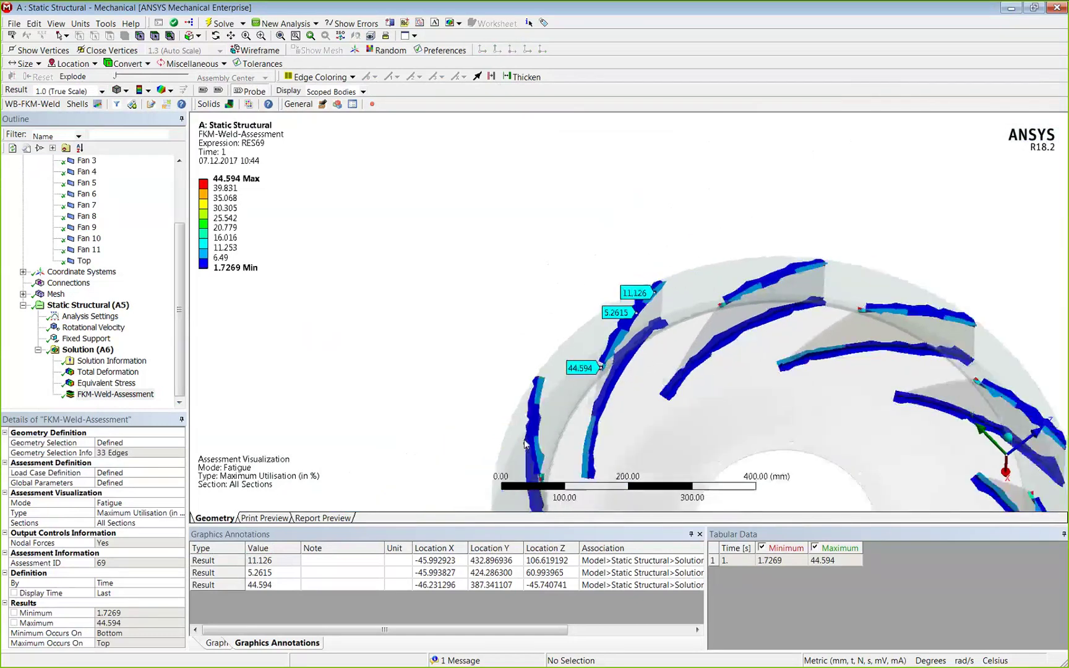
{"action": "scroll", "coordinate": [524, 444], "scroll_direction": "down", "scroll_amount": 2}
{"action": "middle_click_drag", "start_coordinate": [524, 444], "coordinate": [602, 291]}
{"action": "scroll", "coordinate": [603, 291], "scroll_direction": "up", "scroll_amount": 5}
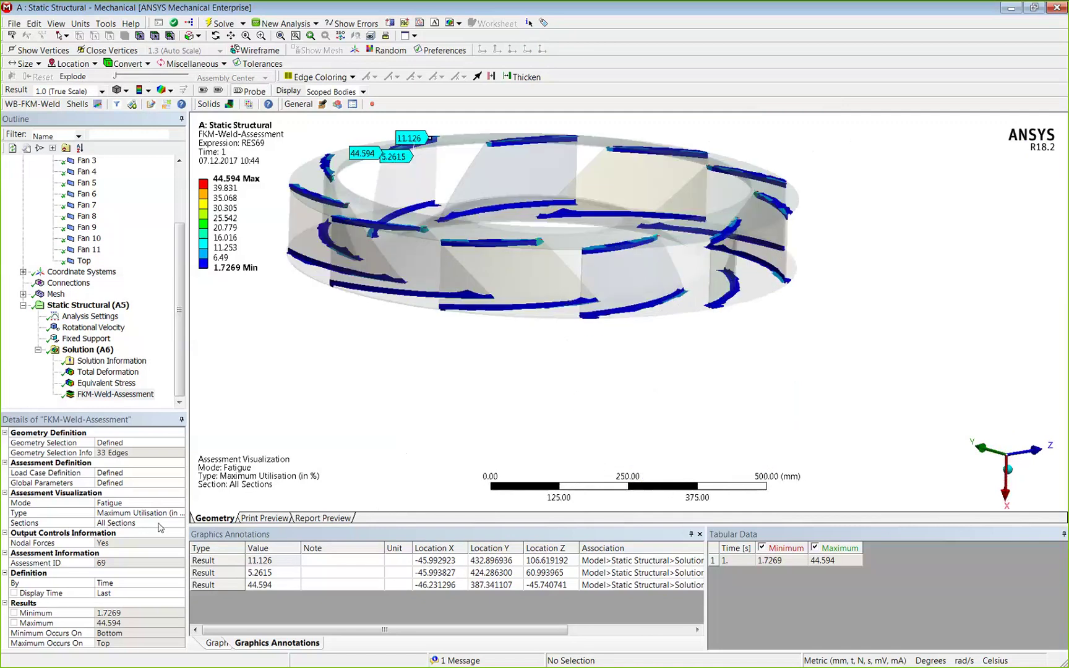
Switch the assessment visualization mode to Static and re-evaluate the FKM weld result.
{"action": "left_click", "coordinate": [180, 503]}
{"action": "left_click", "coordinate": [109, 523]}
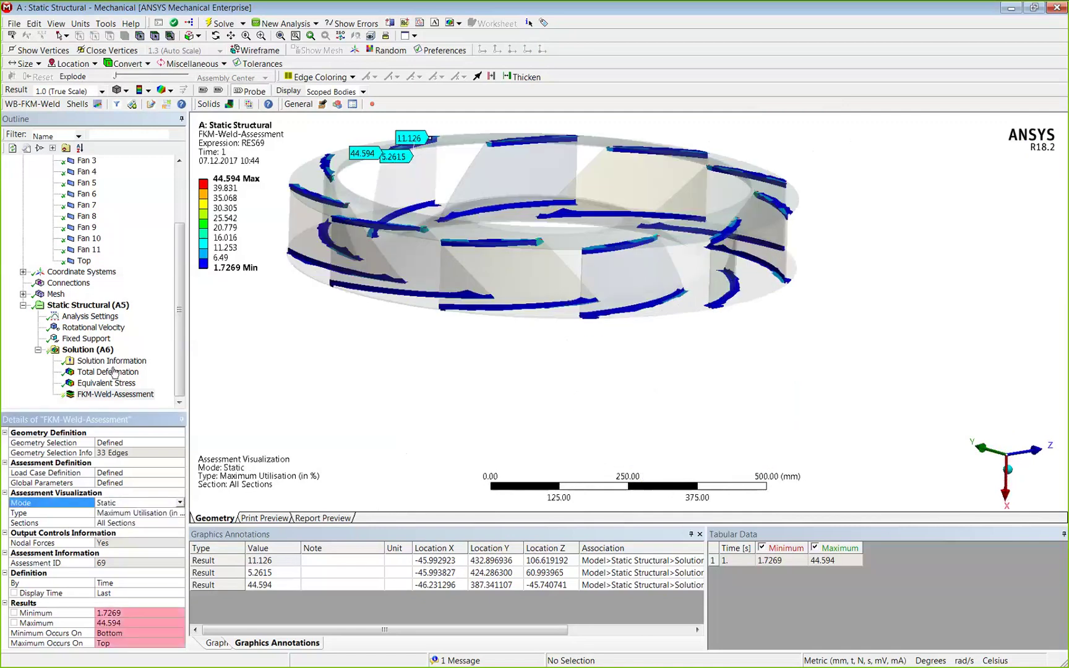
{"action": "right_click", "coordinate": [113, 398]}
{"action": "left_click", "coordinate": [146, 422]}
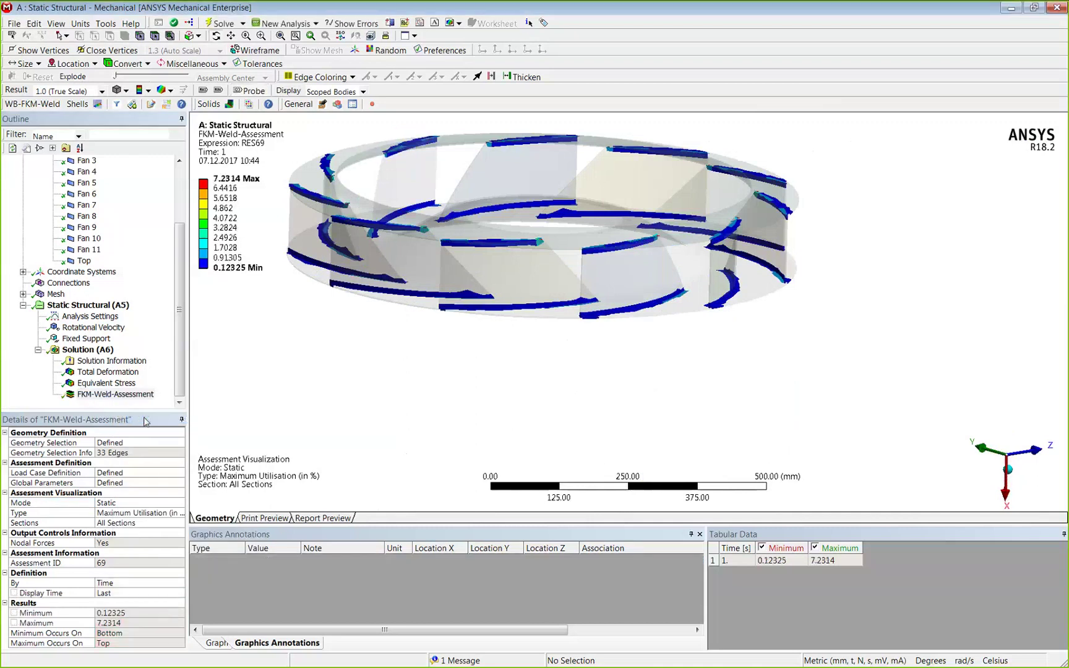
Set the result type to Normal stress-perpendicular-axial load (MPa) and re-evaluate the FKM weld result.
{"action": "left_click", "coordinate": [180, 513]}
{"action": "left_click", "coordinate": [180, 513]}
{"action": "left_click_drag", "start_coordinate": [188, 512], "coordinate": [255, 486]}
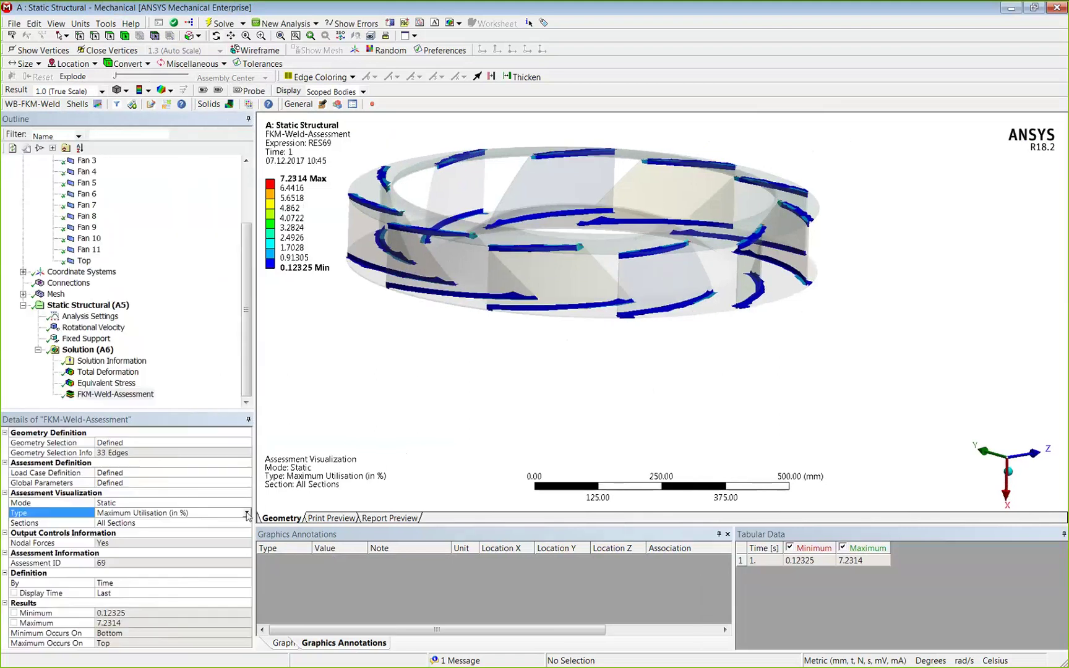
{"action": "left_click", "coordinate": [176, 513]}
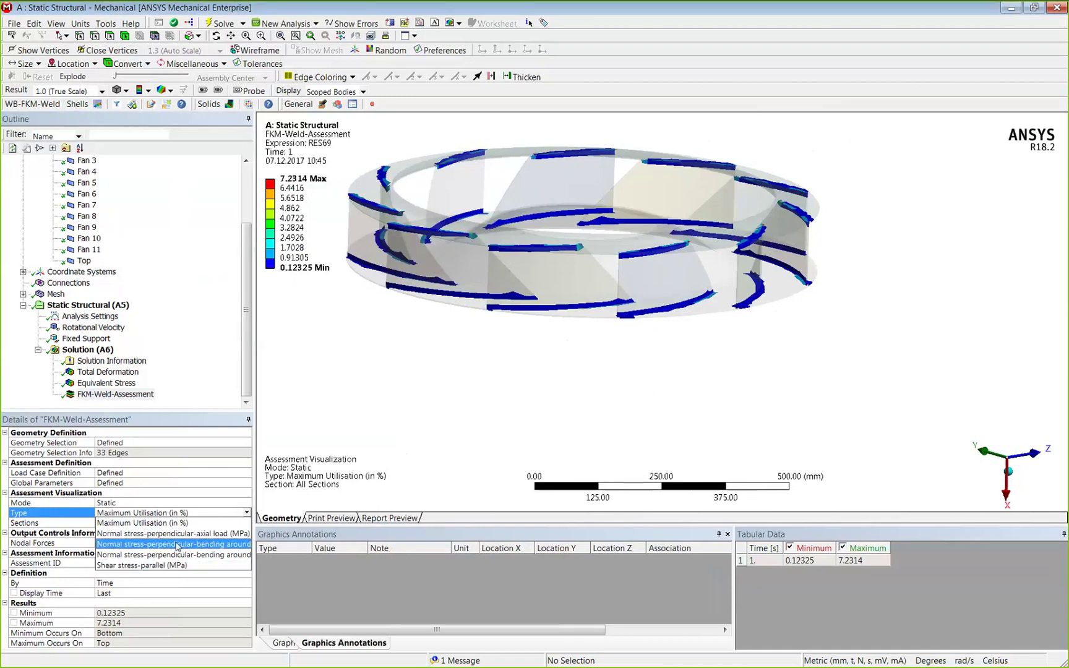
{"action": "left_click", "coordinate": [176, 533]}
{"action": "left_click", "coordinate": [106, 395]}
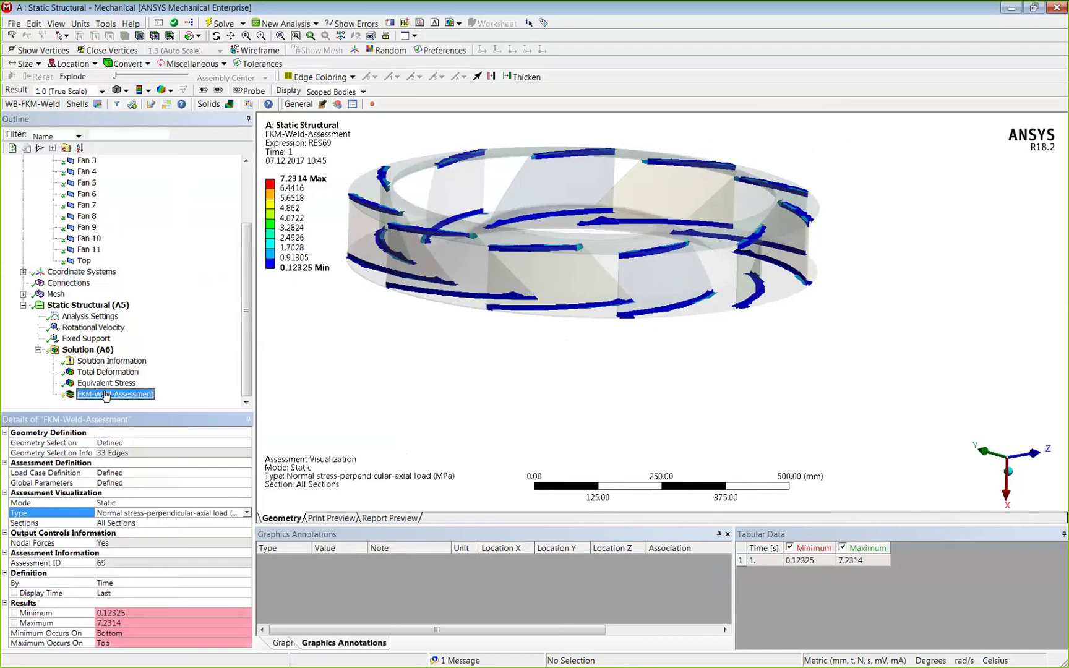
{"action": "right_click", "coordinate": [106, 395]}
{"action": "left_click", "coordinate": [164, 420]}
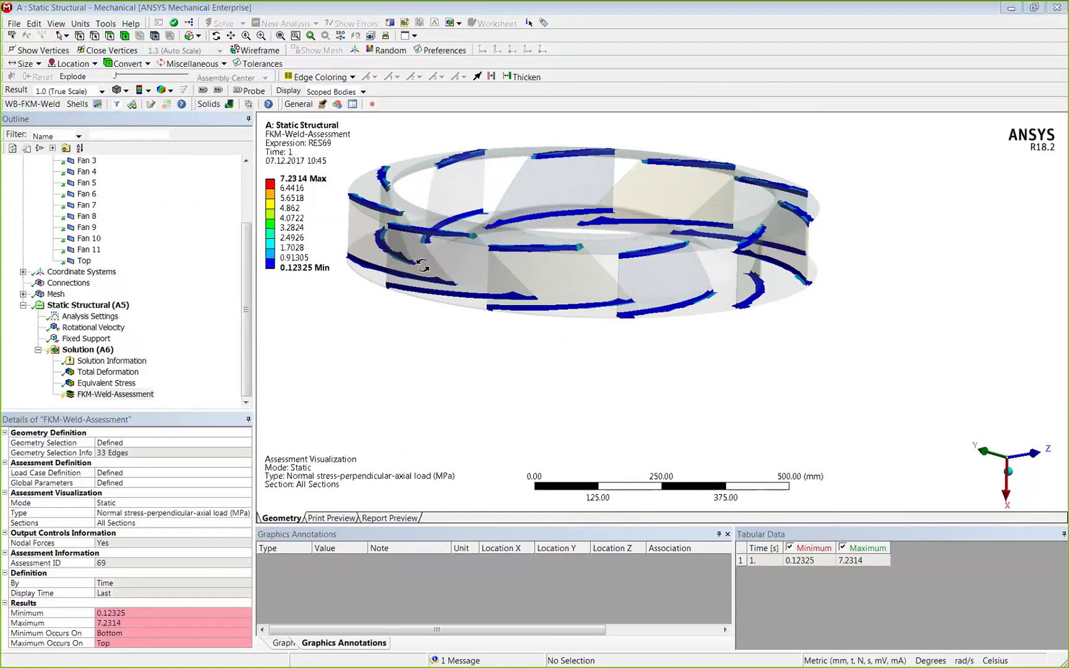
{"action": "left_click_drag", "start_coordinate": [423, 266], "coordinate": [385, 305]}
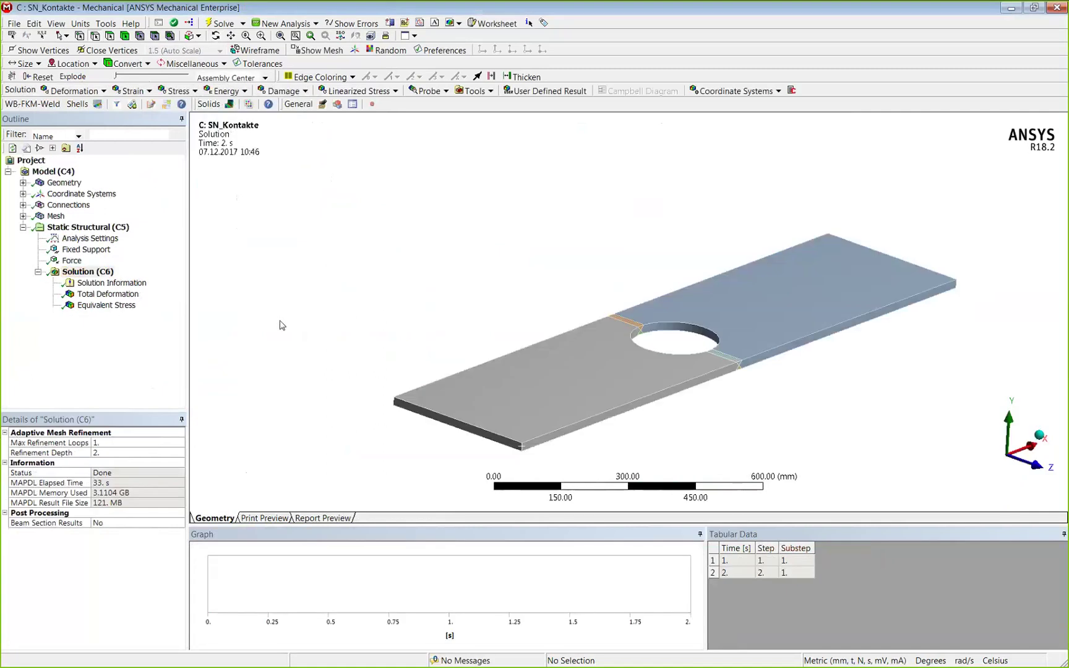
Add a solids FKM weld assessment to the SN_Kontakte plate model, with LoadStep 1 as Static and LoadStep 2 as Alternating.
{"action": "left_click", "coordinate": [230, 105]}
{"action": "middle_click_drag", "start_coordinate": [657, 364], "coordinate": [602, 420]}
{"action": "left_click", "coordinate": [107, 442]}
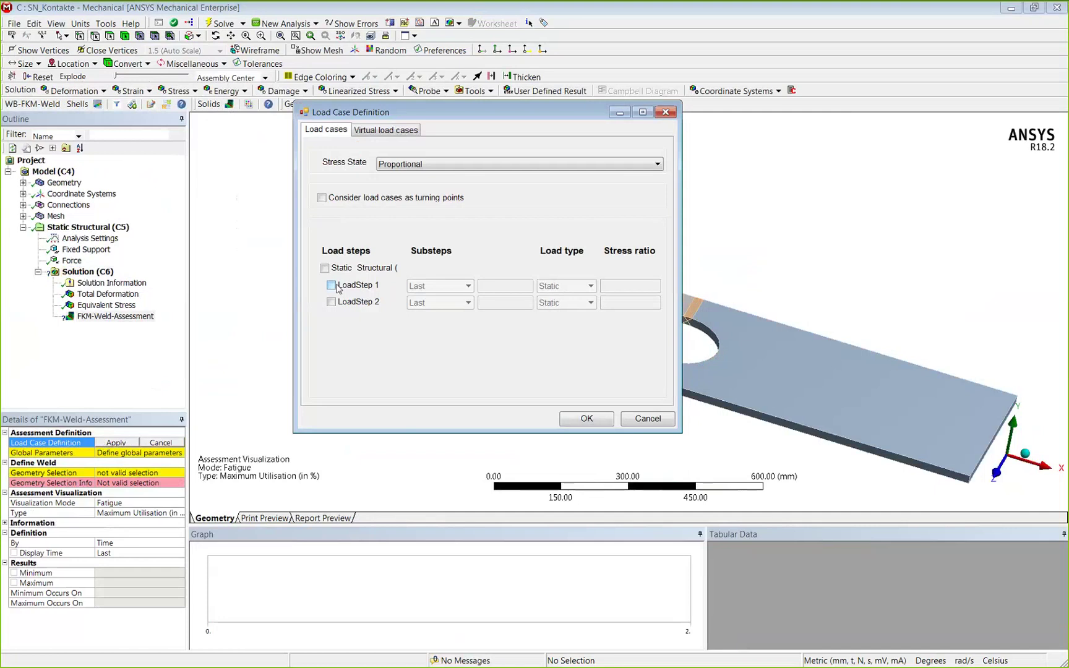
{"action": "left_click", "coordinate": [331, 285]}
{"action": "left_click", "coordinate": [332, 302]}
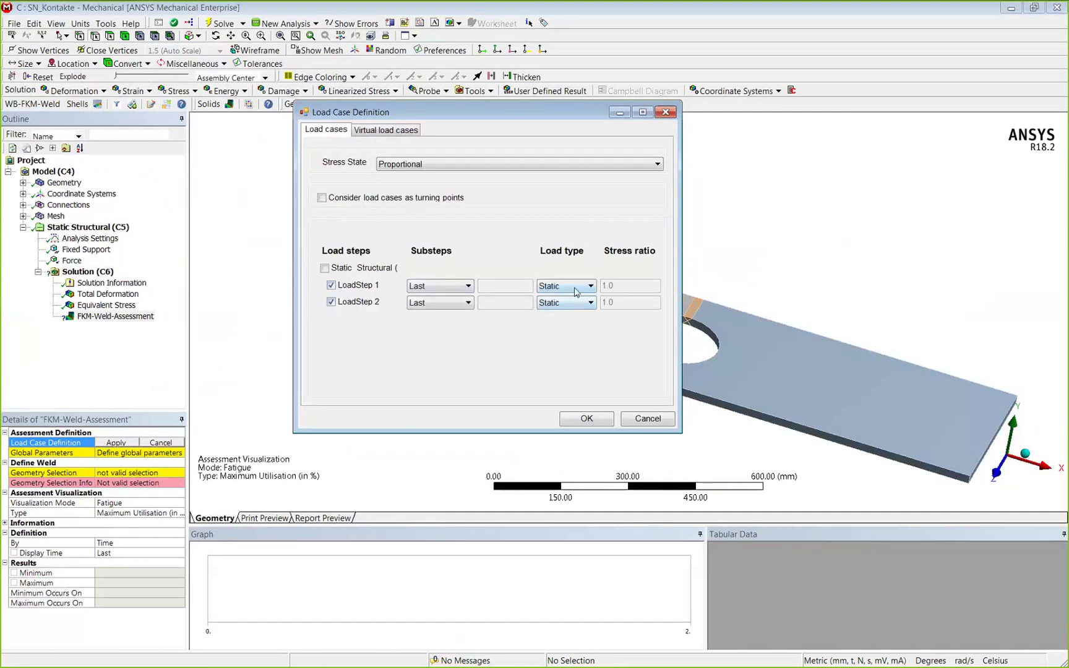
{"action": "left_click", "coordinate": [590, 303]}
{"action": "left_click", "coordinate": [564, 334]}
{"action": "left_click", "coordinate": [587, 419]}
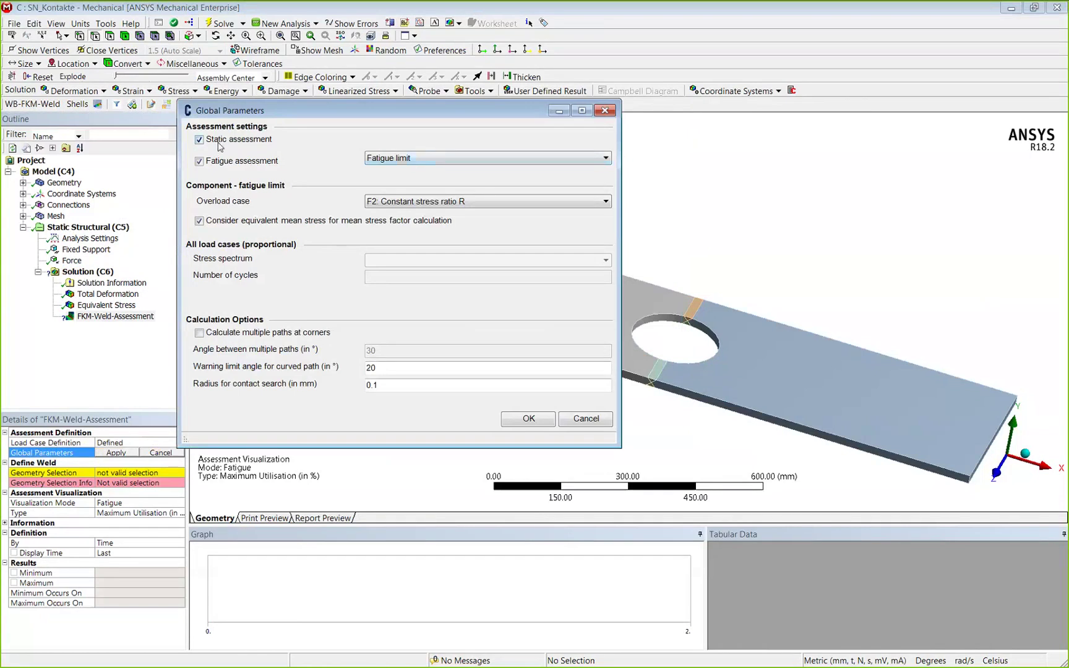
Accept the global parameters with static and fatigue limit assessment, and add a weld line in the assessment's geometry selection.
{"action": "left_click", "coordinate": [529, 418]}
{"action": "left_click", "coordinate": [106, 475]}
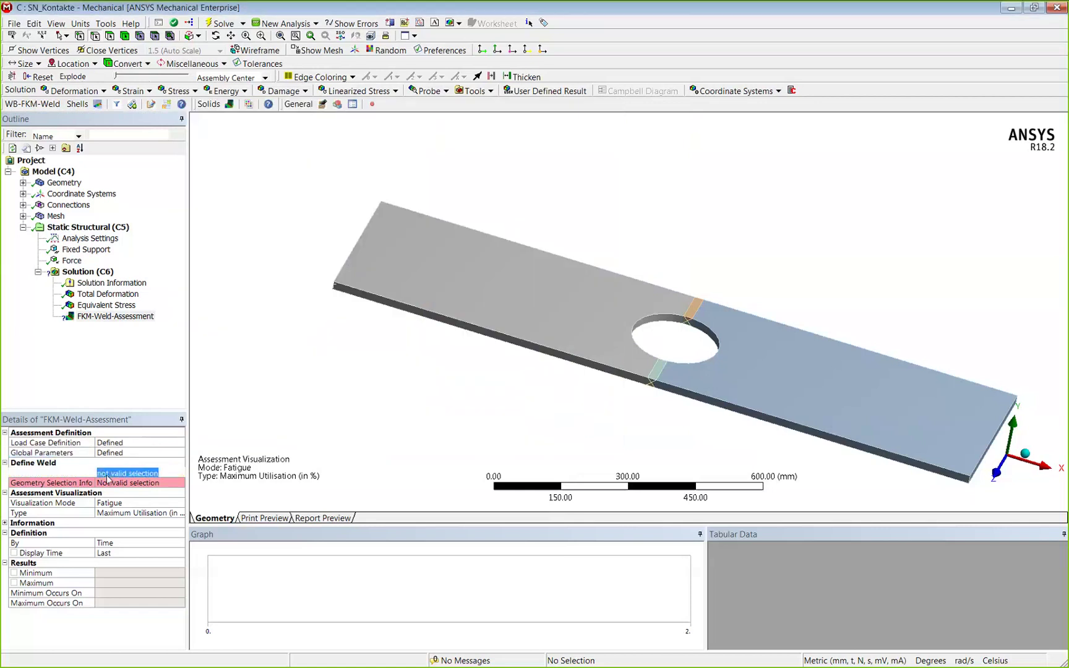
{"action": "left_click_drag", "start_coordinate": [0, 207], "coordinate": [379, 117]}
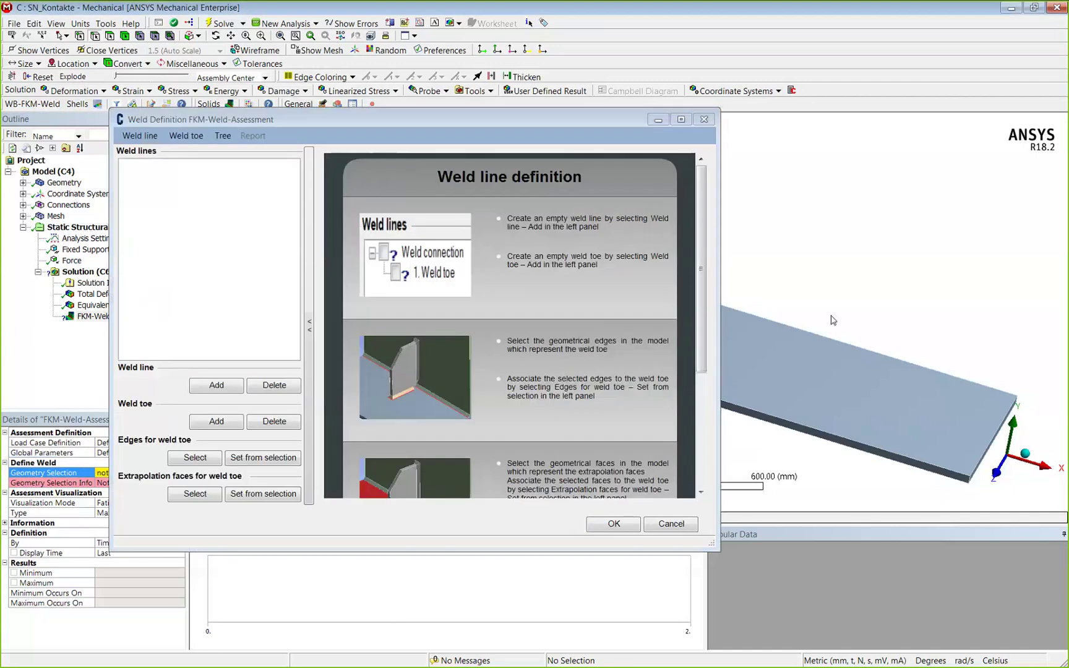
{"action": "scroll", "coordinate": [831, 312], "scroll_direction": "down", "scroll_amount": 2}
{"action": "middle_click_drag", "start_coordinate": [879, 335], "coordinate": [990, 313], "text": "ctrl"}
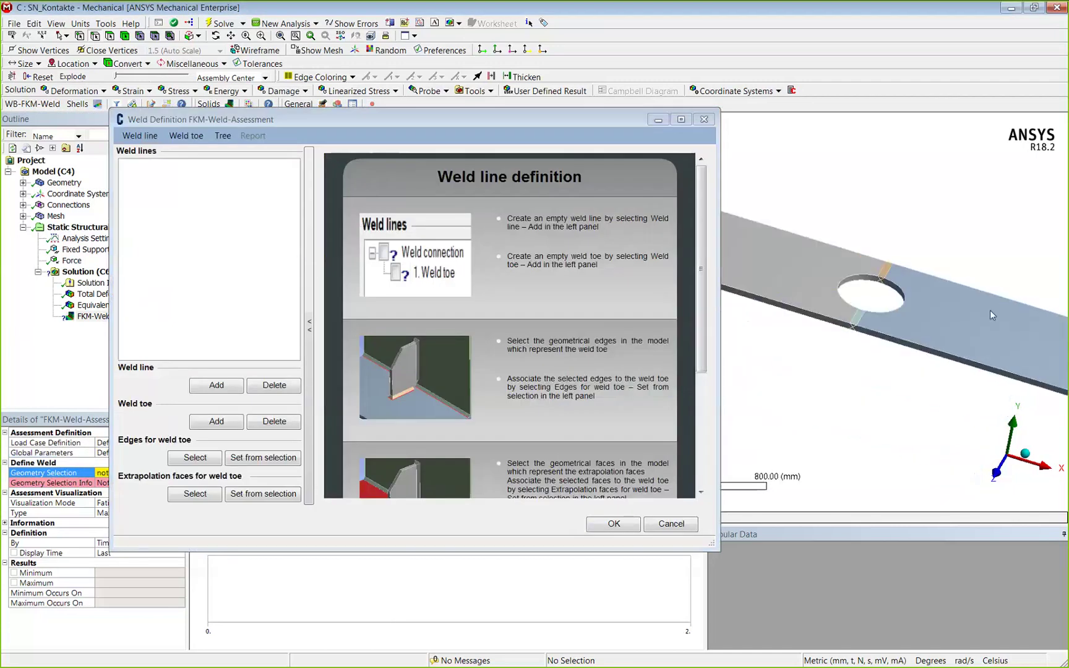
{"action": "left_click", "coordinate": [217, 386]}
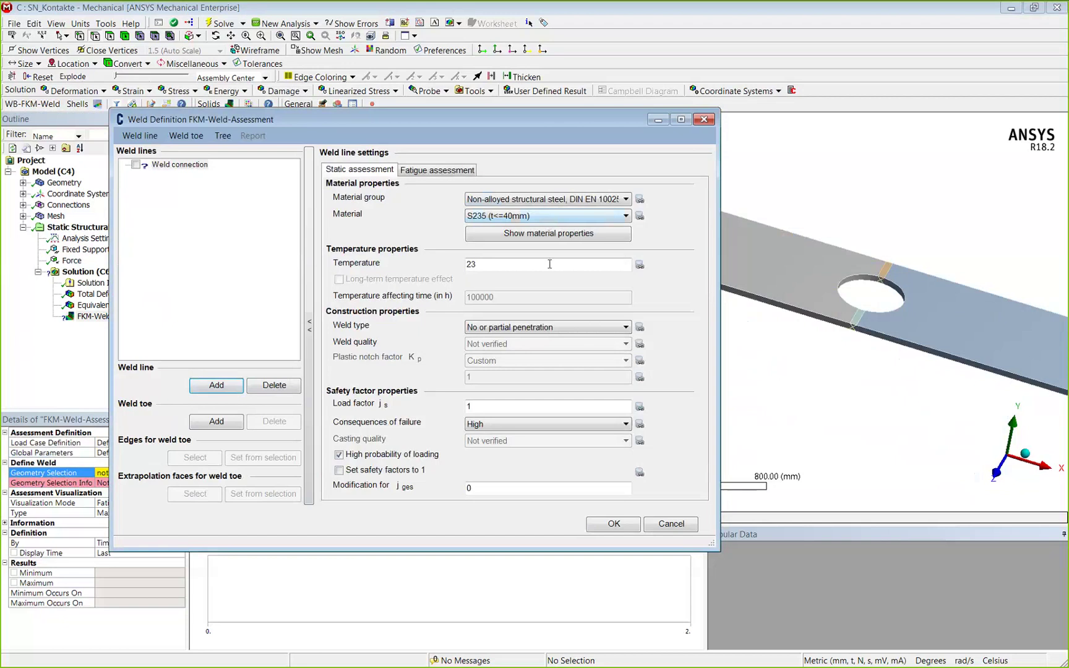
Set the weld line's weld type to the "No or partial penetration, but section cover..." option for the static assessment.
{"action": "left_click", "coordinate": [551, 330]}
{"action": "left_click", "coordinate": [543, 350]}
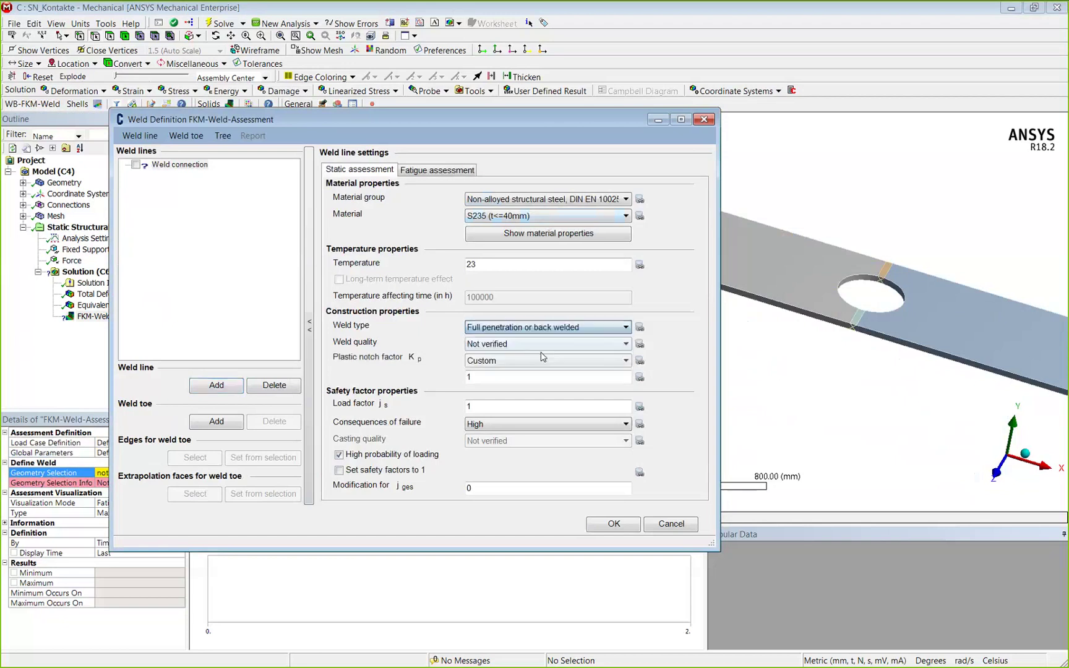
{"action": "scroll", "coordinate": [479, 372], "scroll_direction": "up", "scroll_amount": 1}
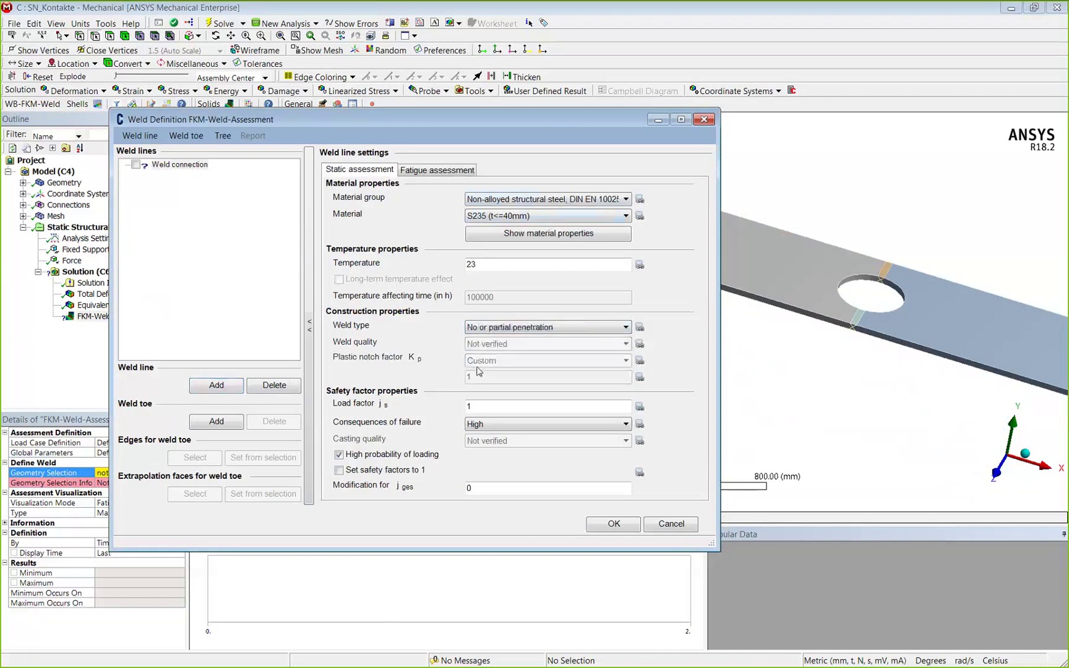
{"action": "scroll", "coordinate": [478, 372], "scroll_direction": "down", "scroll_amount": 1}
{"action": "left_click", "coordinate": [483, 380]}
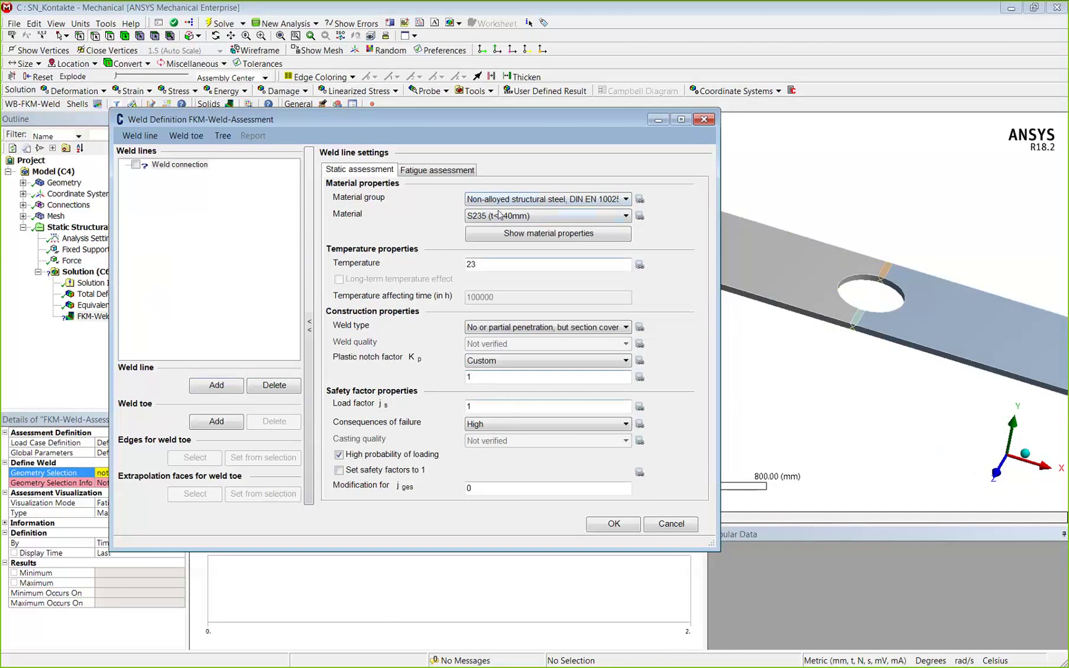
Review the weld line's fatigue assessment settings and add a weld toe to the weld connection.
{"action": "left_click", "coordinate": [452, 173]}
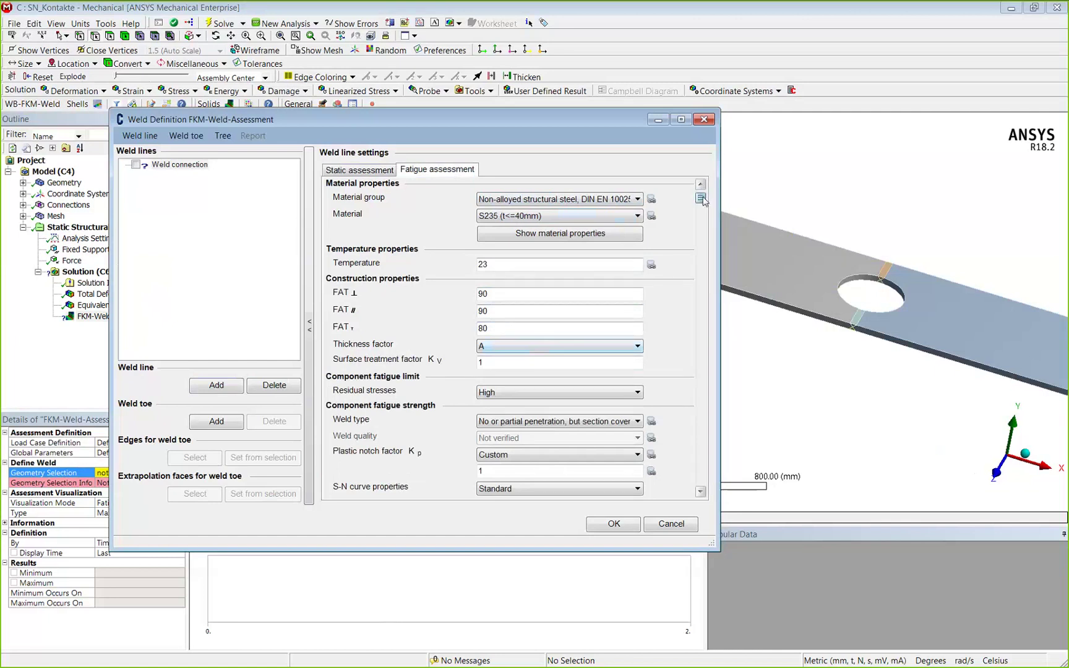
{"action": "left_click_drag", "start_coordinate": [704, 212], "coordinate": [683, 177]}
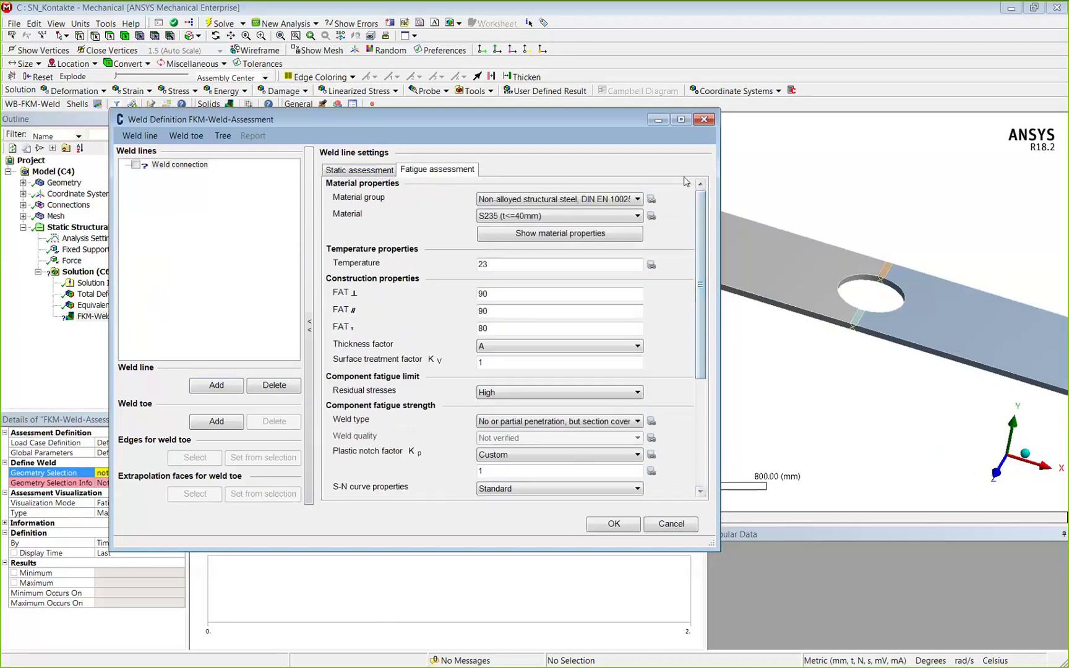
{"action": "left_click", "coordinate": [181, 167]}
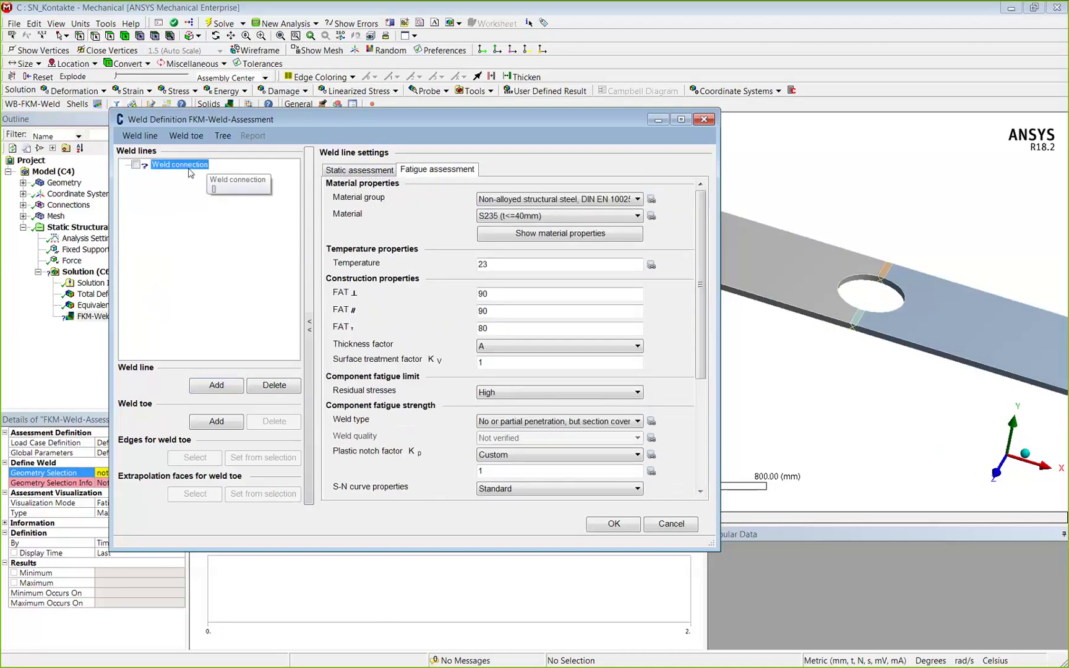
{"action": "left_click", "coordinate": [220, 428]}
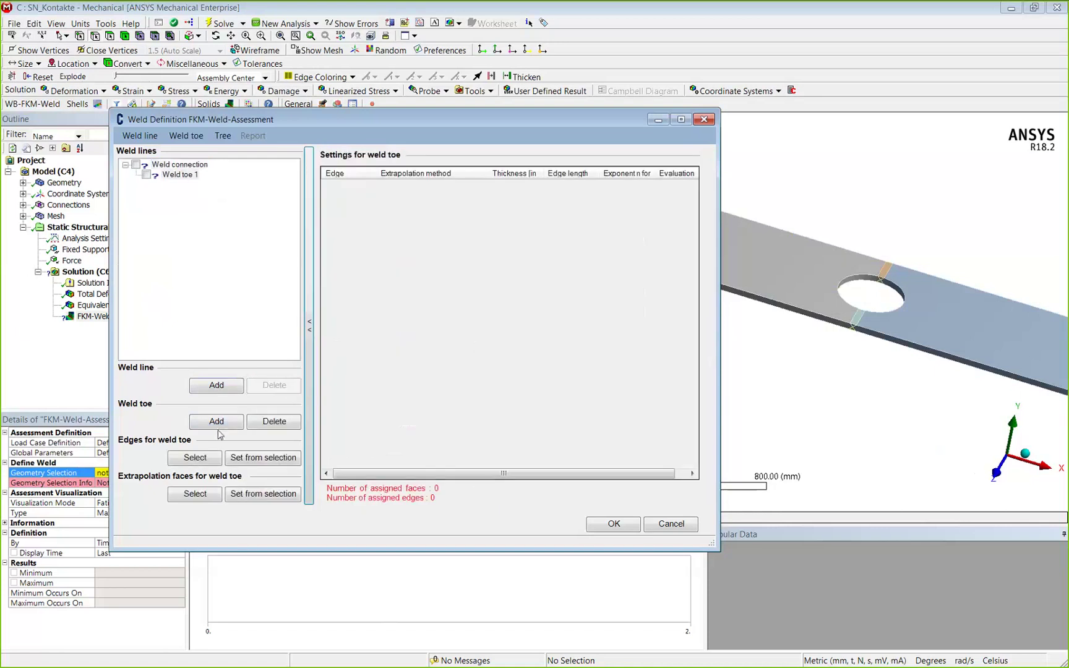
Assign the eight weld edges on both faces of the plate, on either side of the hole, to Weld toe 1.
{"action": "left_click", "coordinate": [180, 175]}
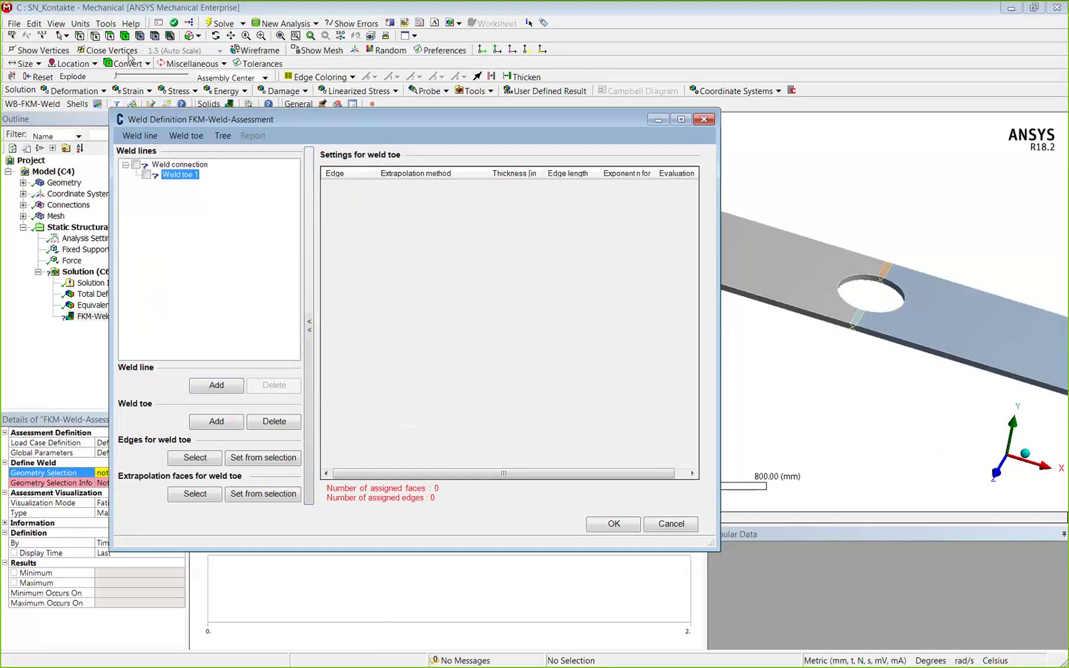
{"action": "left_click", "coordinate": [894, 273]}
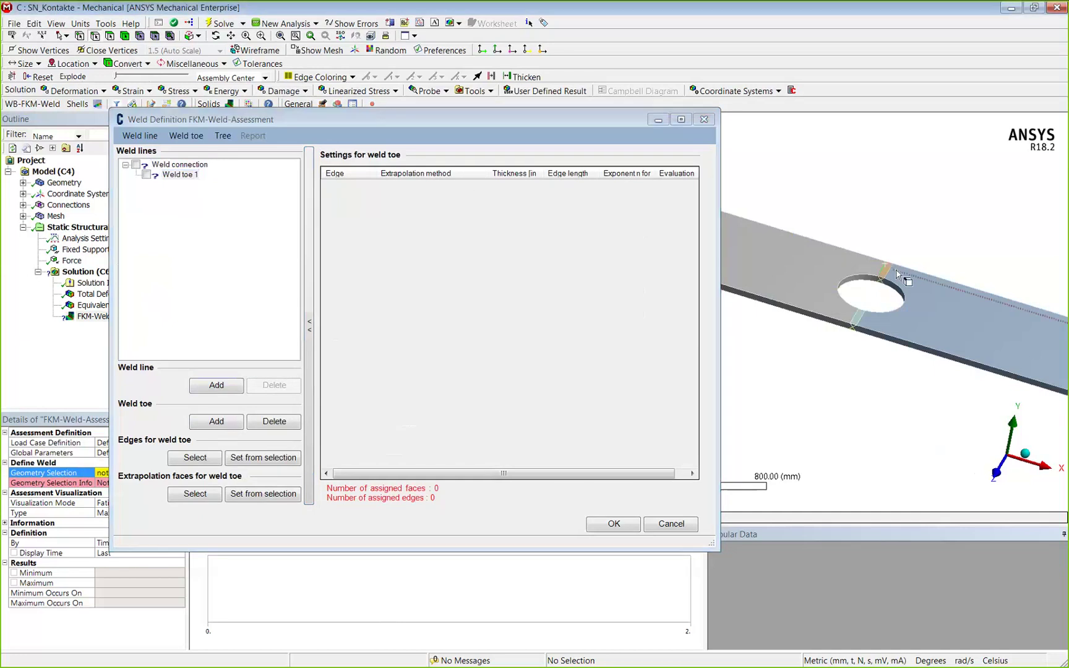
{"action": "left_click", "coordinate": [866, 315], "text": "ctrl"}
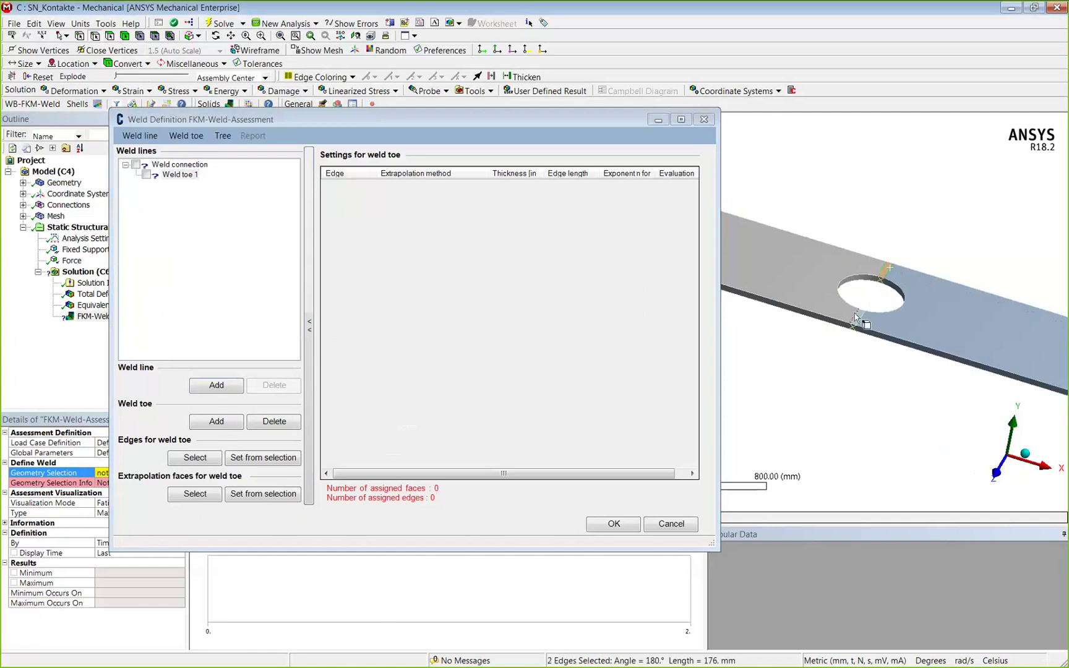
{"action": "left_click", "coordinate": [863, 322], "text": "ctrl"}
{"action": "left_click", "coordinate": [862, 317], "text": "ctrl"}
{"action": "middle_click_drag", "start_coordinate": [891, 336], "coordinate": [912, 128]}
{"action": "left_click", "coordinate": [854, 344], "text": "ctrl"}
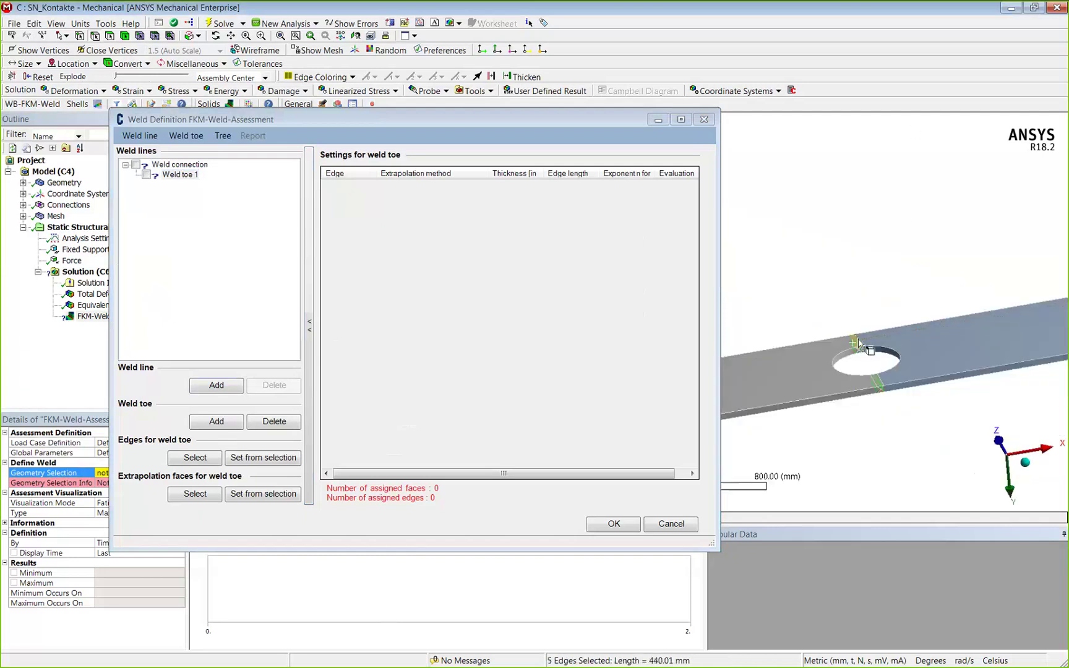
{"action": "left_click", "coordinate": [877, 385], "text": "ctrl"}
{"action": "left_click", "coordinate": [878, 383], "text": "ctrl"}
{"action": "left_click", "coordinate": [242, 458]}
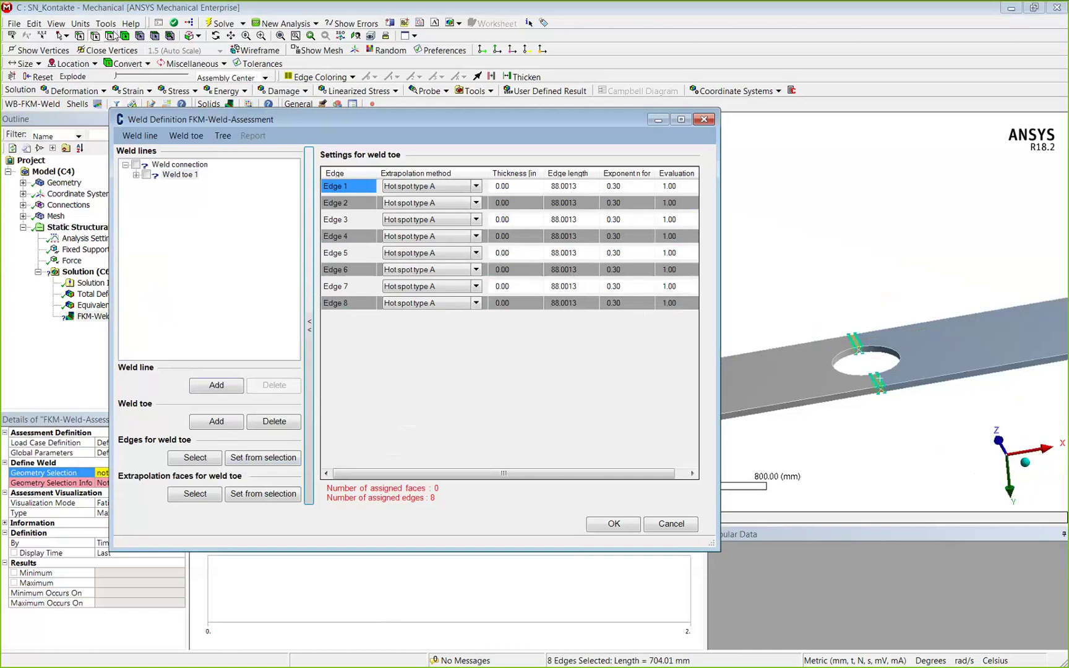
Assign the four large plate faces on both sides of the plate as extrapolation faces for the weld toe.
{"action": "left_click", "coordinate": [110, 36]}
{"action": "left_click_drag", "start_coordinate": [788, 400], "coordinate": [941, 371]}
{"action": "middle_click_drag", "start_coordinate": [941, 371], "coordinate": [839, 253]}
{"action": "left_click_drag", "start_coordinate": [839, 374], "coordinate": [940, 371], "text": "ctrl"}
{"action": "left_click", "coordinate": [254, 495]}
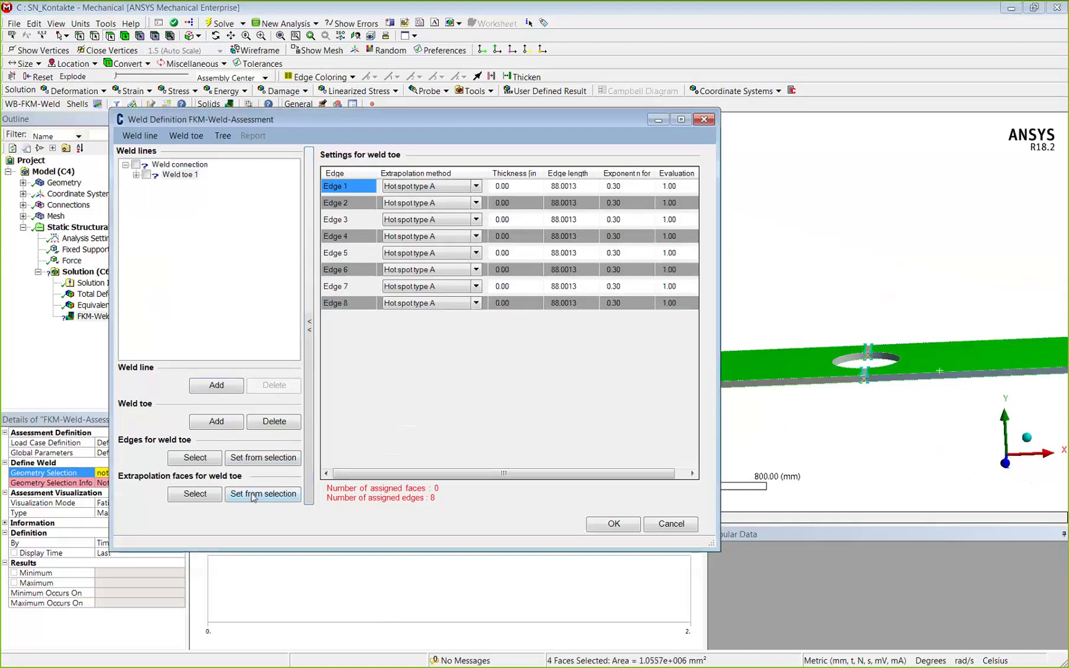
Check the assigned weld toe geometry and keep Hot spot type A as the extrapolation method for Edge 1.
{"action": "middle_click_drag", "start_coordinate": [940, 378], "coordinate": [776, 335]}
{"action": "scroll", "coordinate": [825, 342], "scroll_direction": "down", "scroll_amount": 2}
{"action": "scroll", "coordinate": [824, 342], "scroll_direction": "up", "scroll_amount": 2}
{"action": "scroll", "coordinate": [854, 355], "scroll_direction": "up", "scroll_amount": 2}
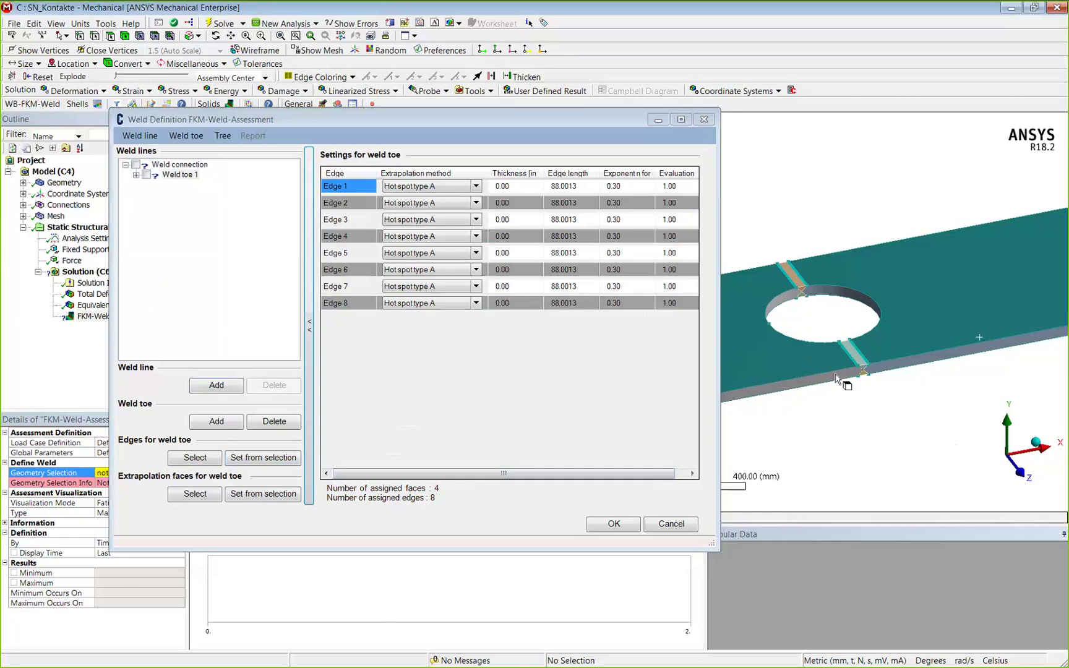
{"action": "middle_click_drag", "start_coordinate": [885, 362], "coordinate": [1048, 330], "text": "ctrl"}
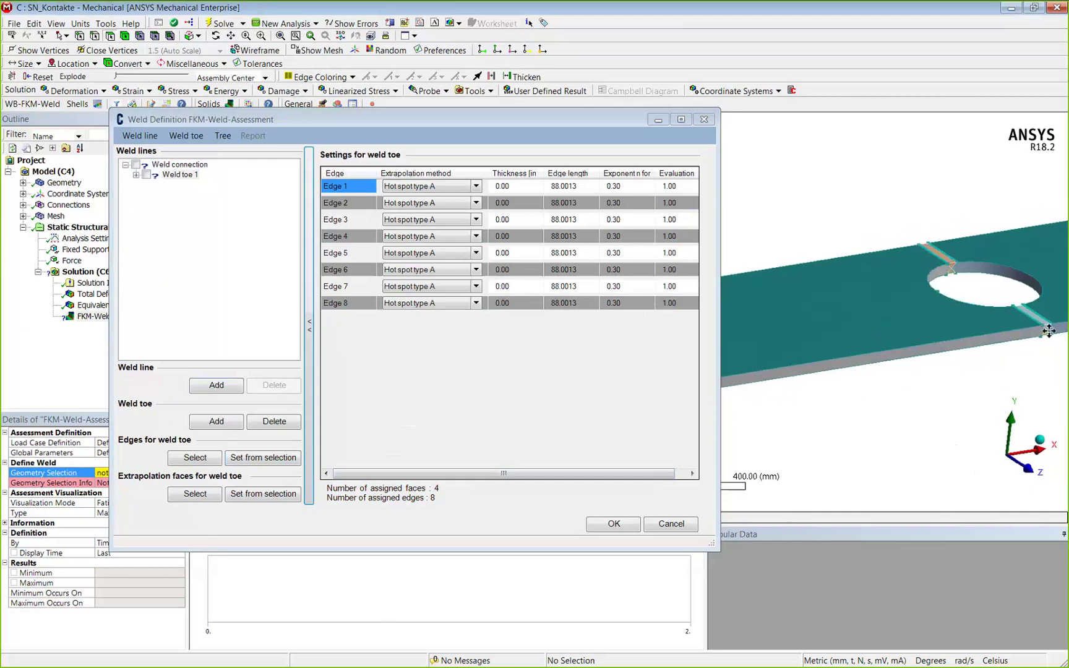
{"action": "scroll", "coordinate": [924, 346], "scroll_direction": "down", "scroll_amount": 5}
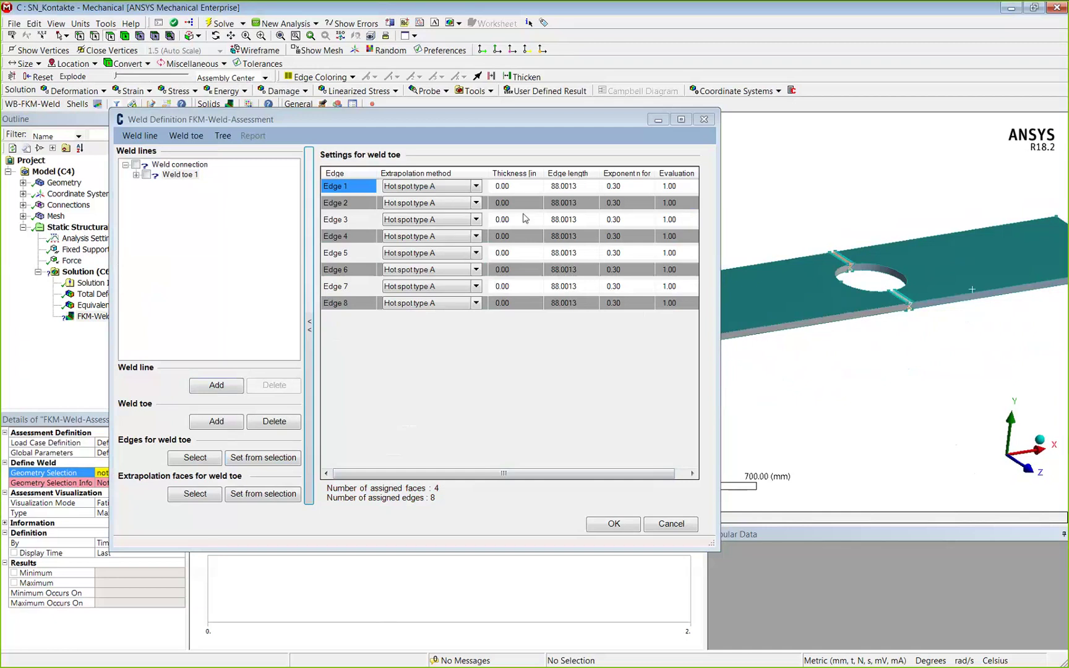
{"action": "left_click", "coordinate": [476, 187]}
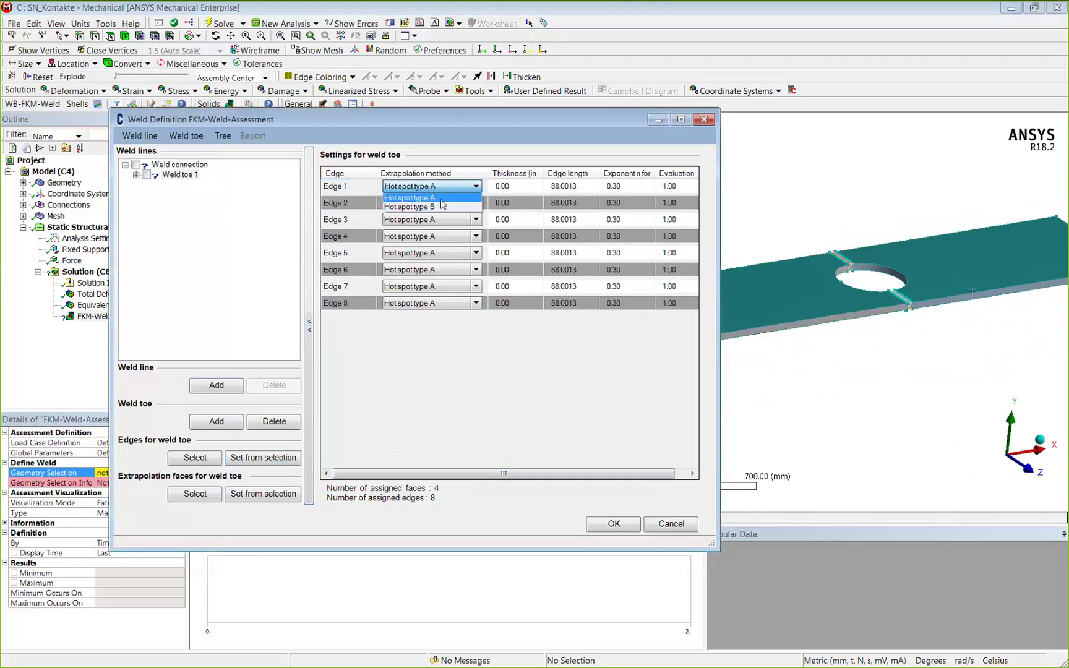
{"action": "left_click", "coordinate": [441, 201]}
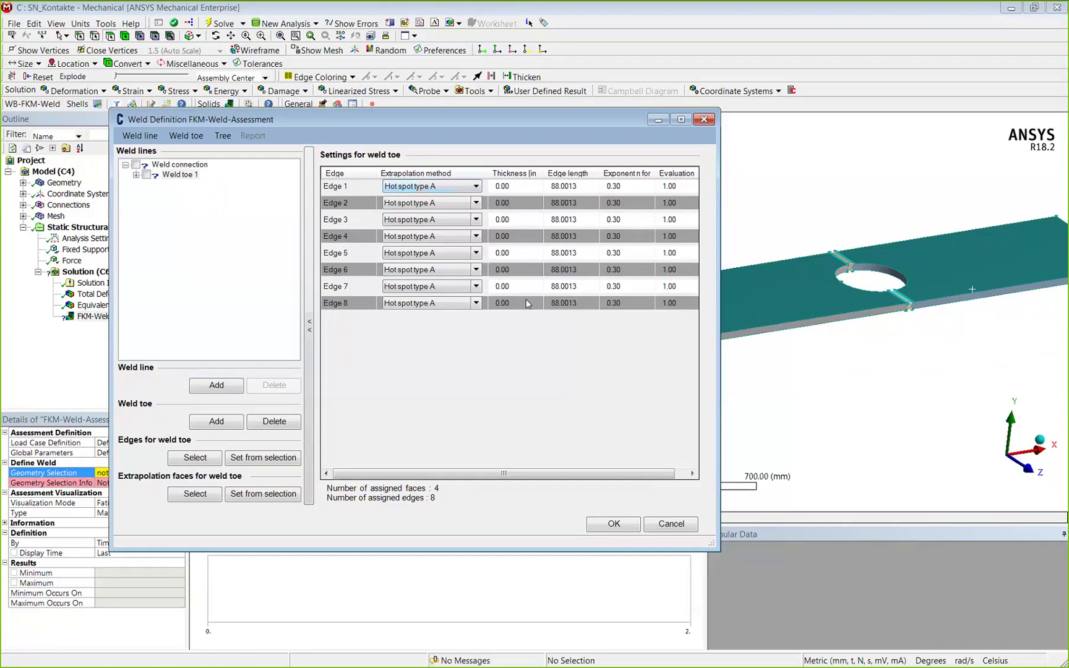
Set the thickness of all Weld toe 1 edges to 20 and accept the weld definition.
{"action": "right_click", "coordinate": [165, 180]}
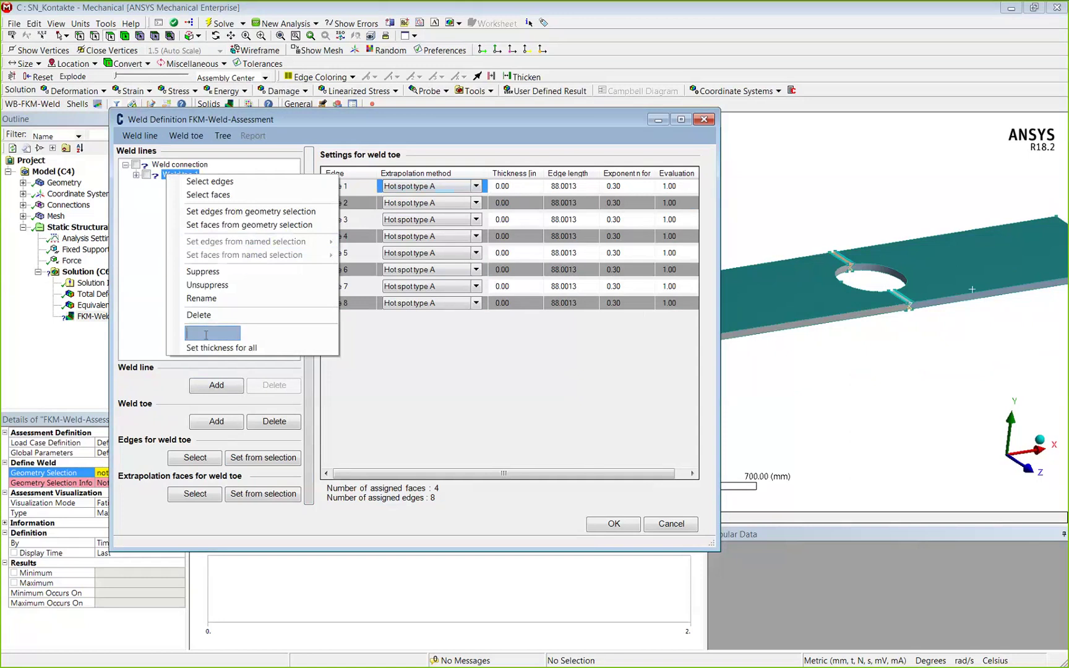
{"action": "type", "text": "20"}
{"action": "left_click", "coordinate": [239, 350]}
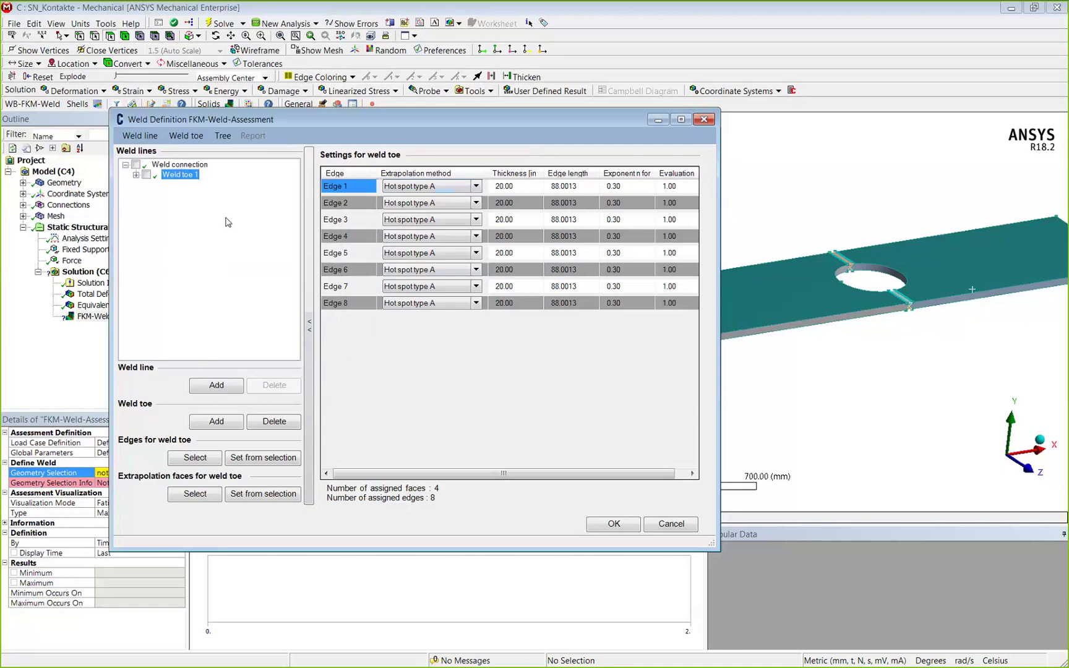
{"action": "left_click", "coordinate": [615, 524]}
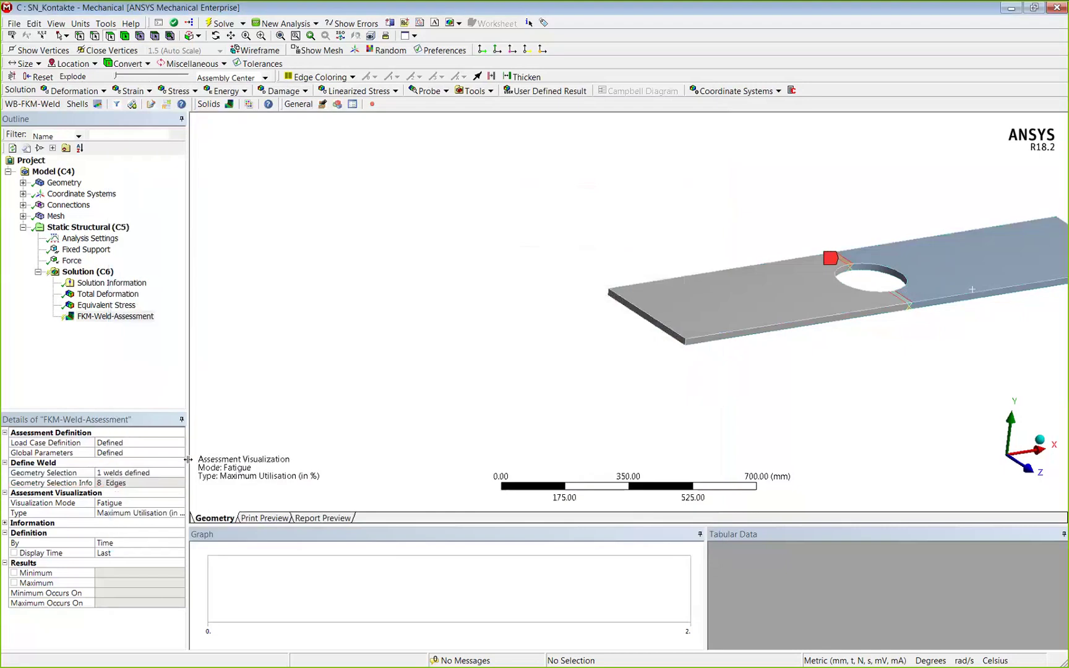
Evaluate the FKM-Weld-Assessment and inspect the fatigue maximum utilisation along the weld edges at the hole.
{"action": "right_click", "coordinate": [122, 318]}
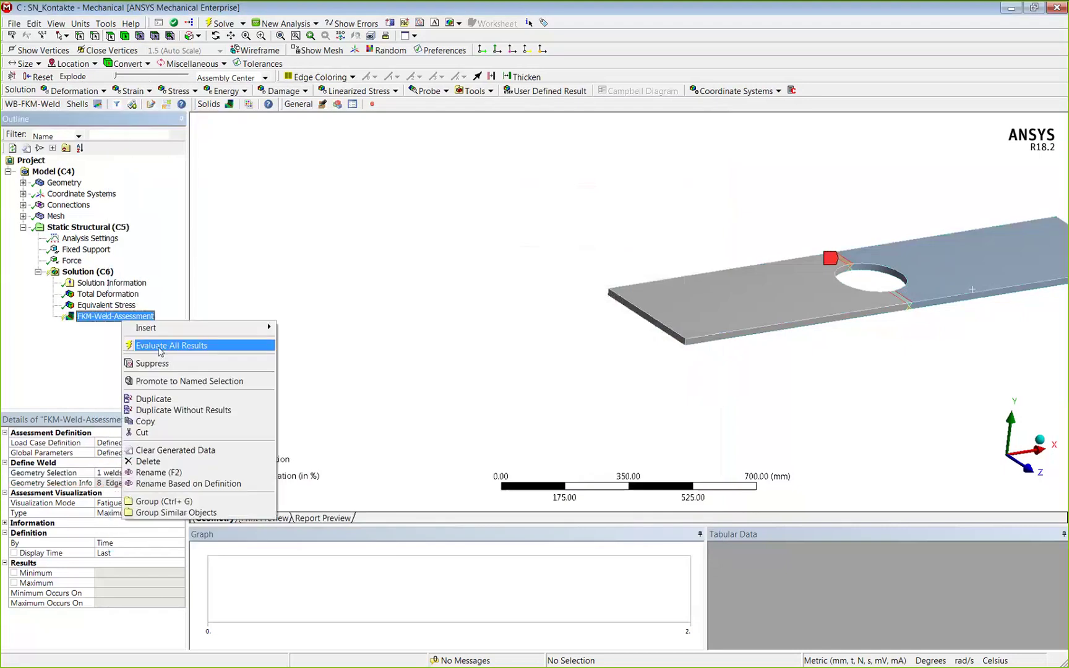
{"action": "left_click", "coordinate": [160, 352]}
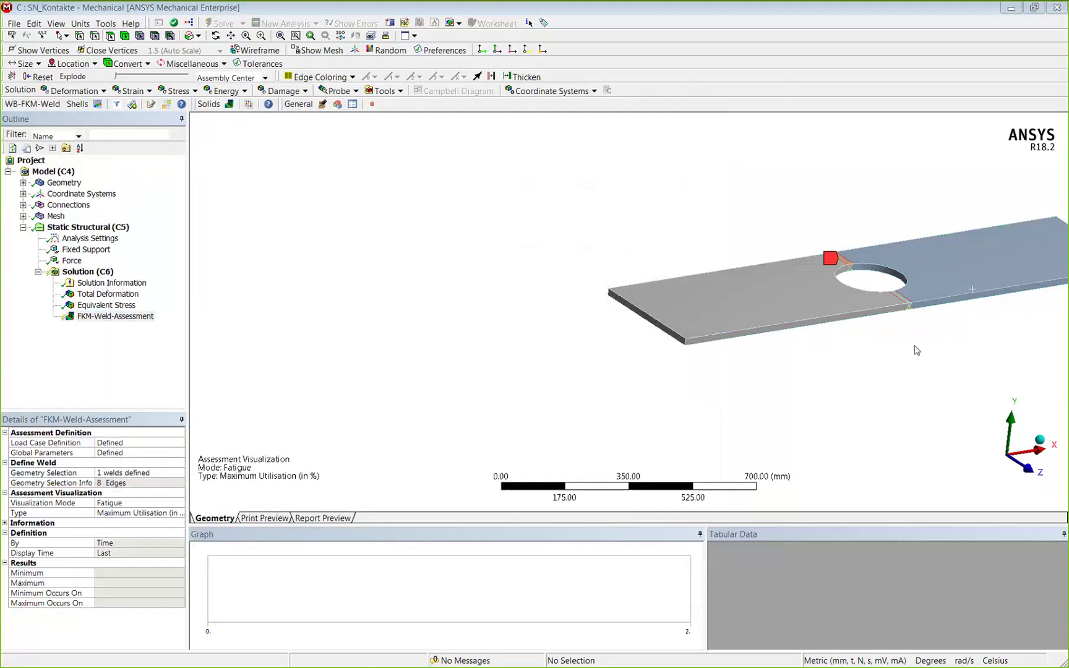
{"action": "left_click_drag", "start_coordinate": [0, 218], "coordinate": [415, 168]}
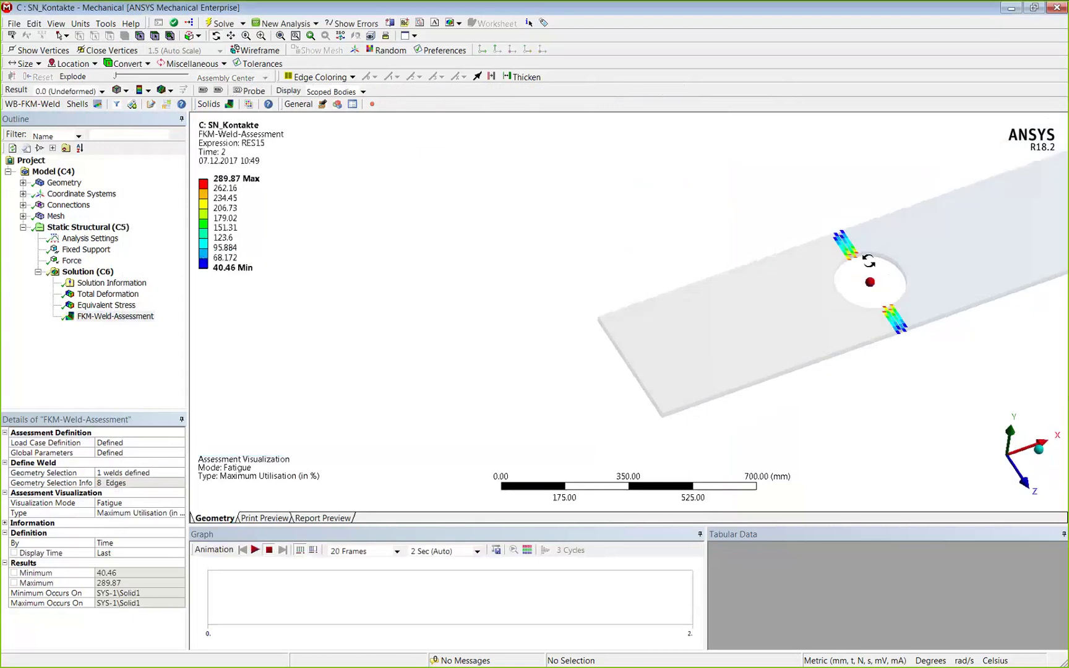
{"action": "right_click_drag", "start_coordinate": [828, 222], "coordinate": [910, 328]}
{"action": "left_click", "coordinate": [671, 397]}
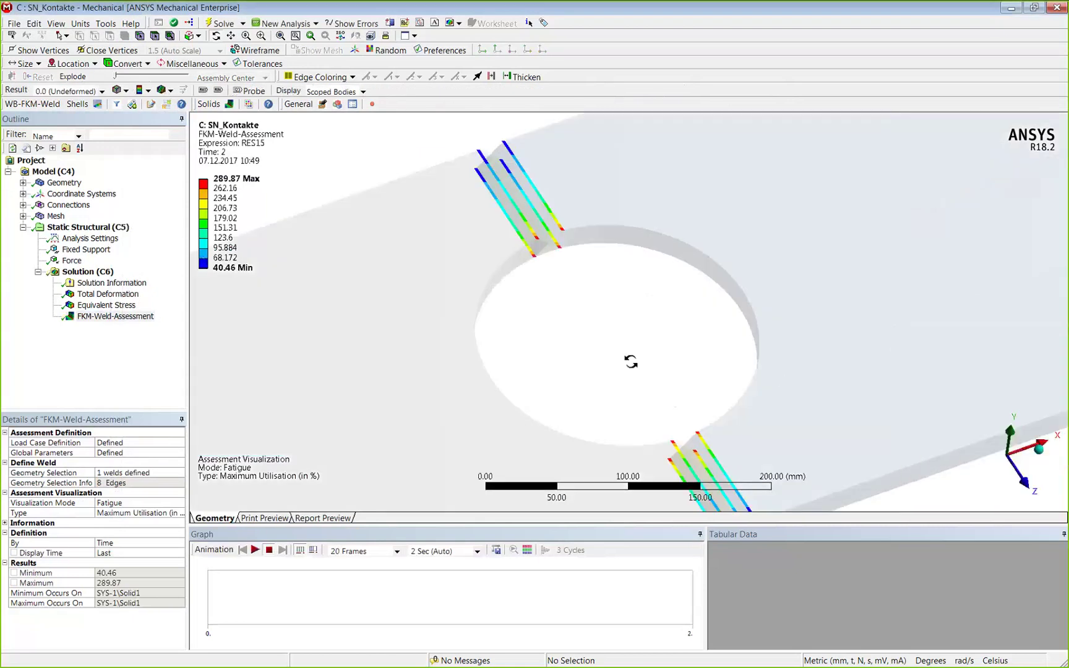
{"action": "left_click_drag", "start_coordinate": [616, 344], "coordinate": [580, 362]}
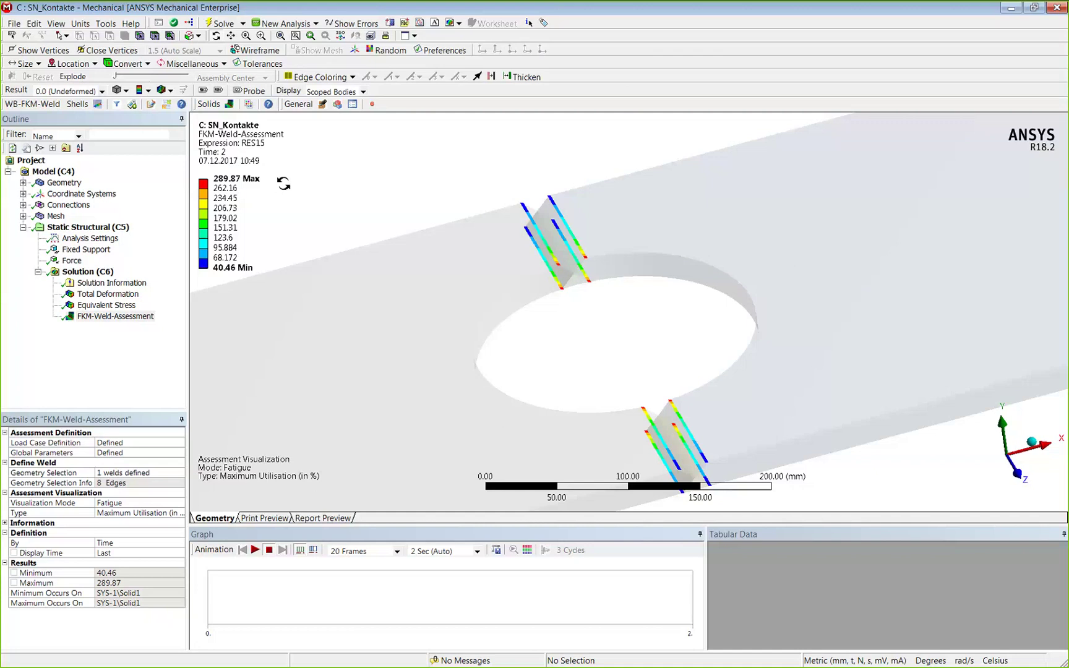
{"action": "mouse_move", "coordinate": [273, 182]}
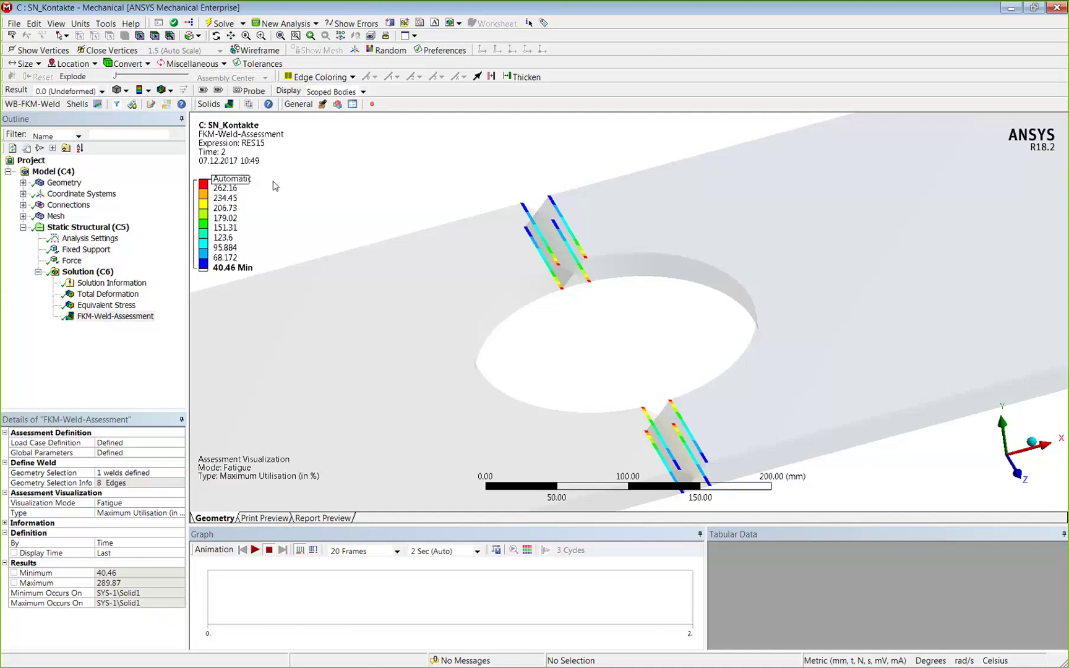
Examine the stress extrapolation paths beside the weld toes on both sides of the hole.
{"action": "left_click", "coordinate": [107, 304]}
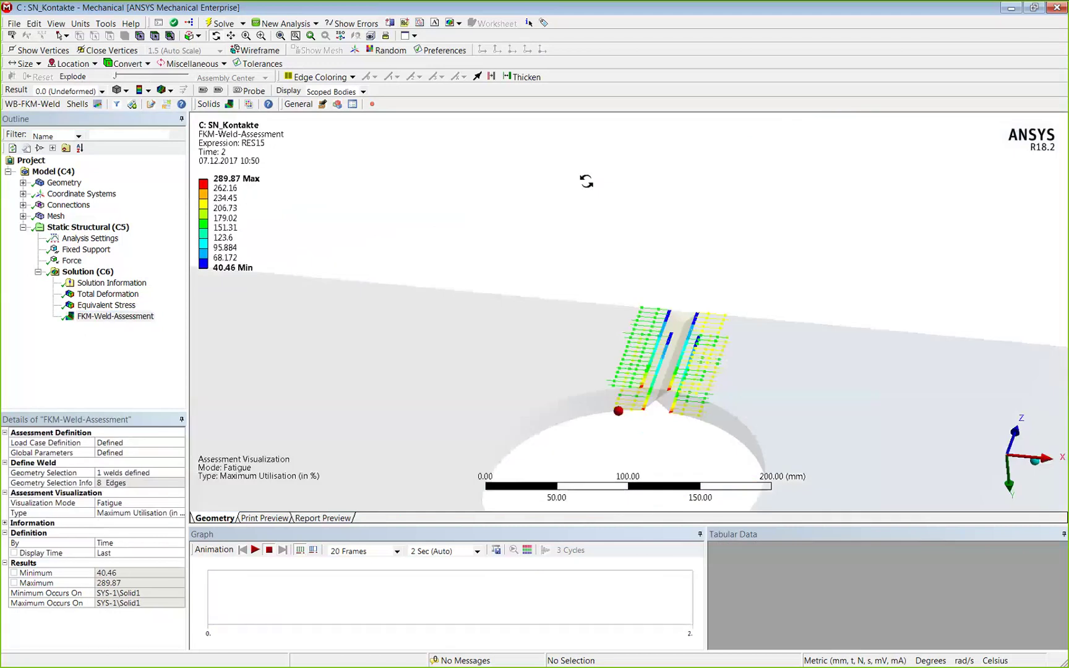
{"action": "middle_click_drag", "start_coordinate": [587, 181], "coordinate": [615, 373]}
{"action": "right_click_drag", "start_coordinate": [583, 299], "coordinate": [649, 398]}
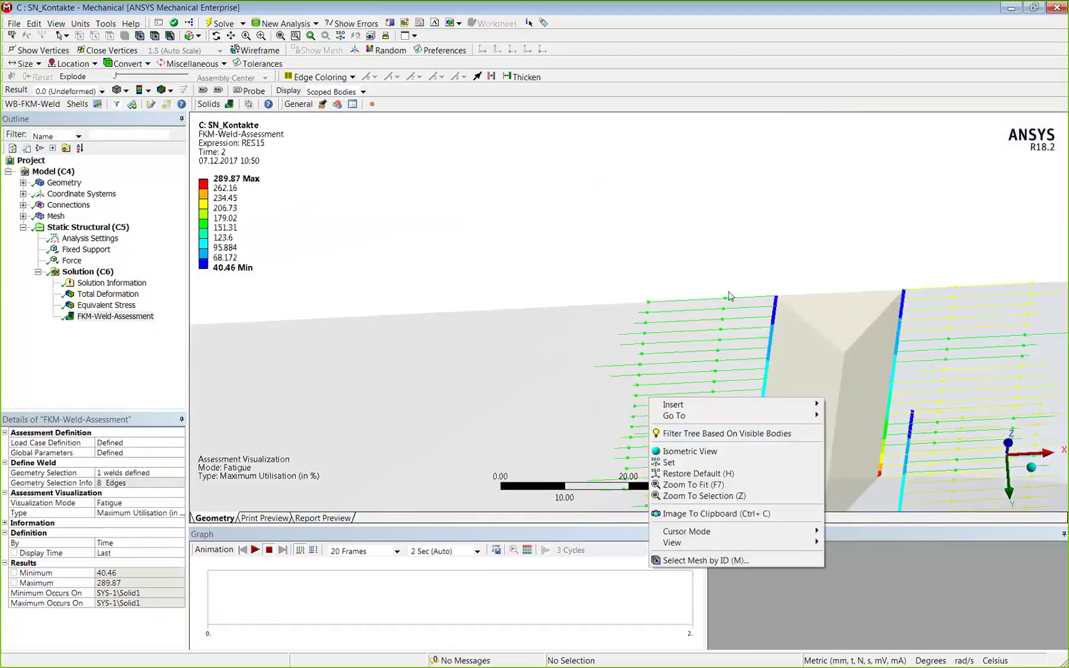
{"action": "left_click", "coordinate": [729, 318]}
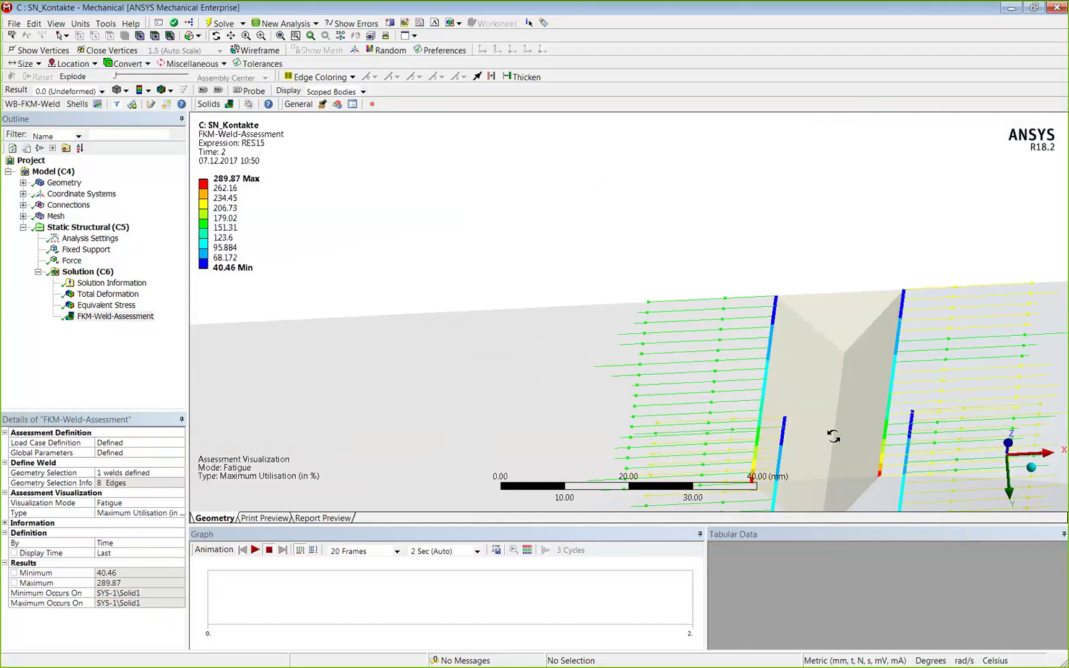
{"action": "middle_click_drag", "start_coordinate": [832, 434], "coordinate": [641, 195], "text": "ctrl"}
{"action": "scroll", "coordinate": [587, 247], "scroll_direction": "down", "scroll_amount": 3}
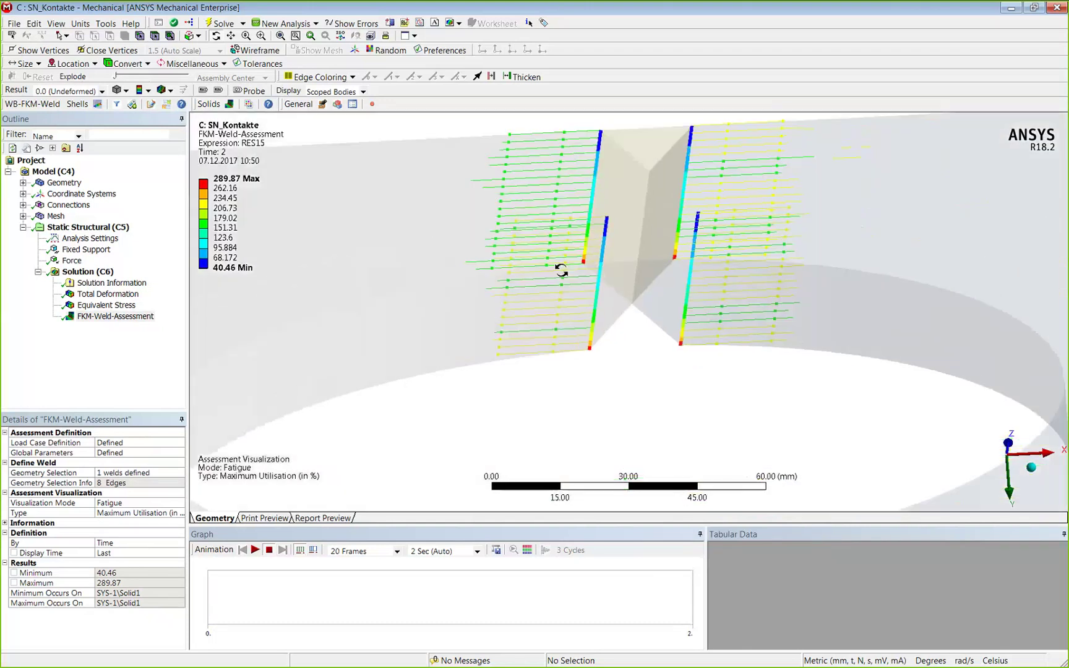
{"action": "scroll", "coordinate": [560, 273], "scroll_direction": "down", "scroll_amount": 2}
{"action": "scroll", "coordinate": [548, 298], "scroll_direction": "down", "scroll_amount": 1}
{"action": "middle_click_drag", "start_coordinate": [548, 349], "coordinate": [575, 273], "text": "ctrl"}
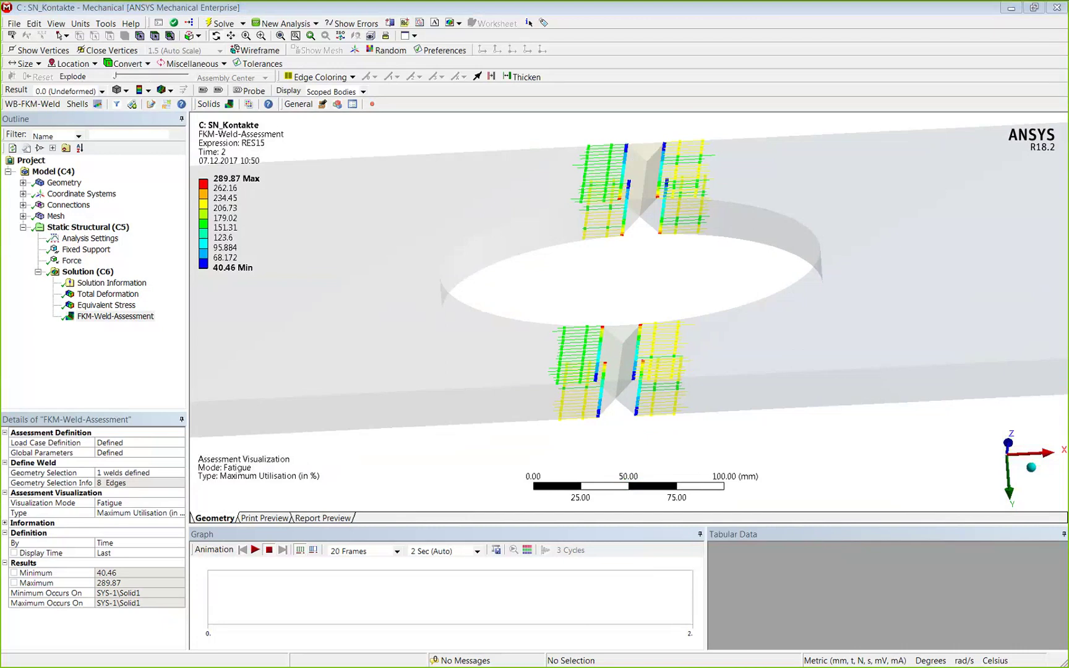
{"action": "key", "text": "alt+Tab"}
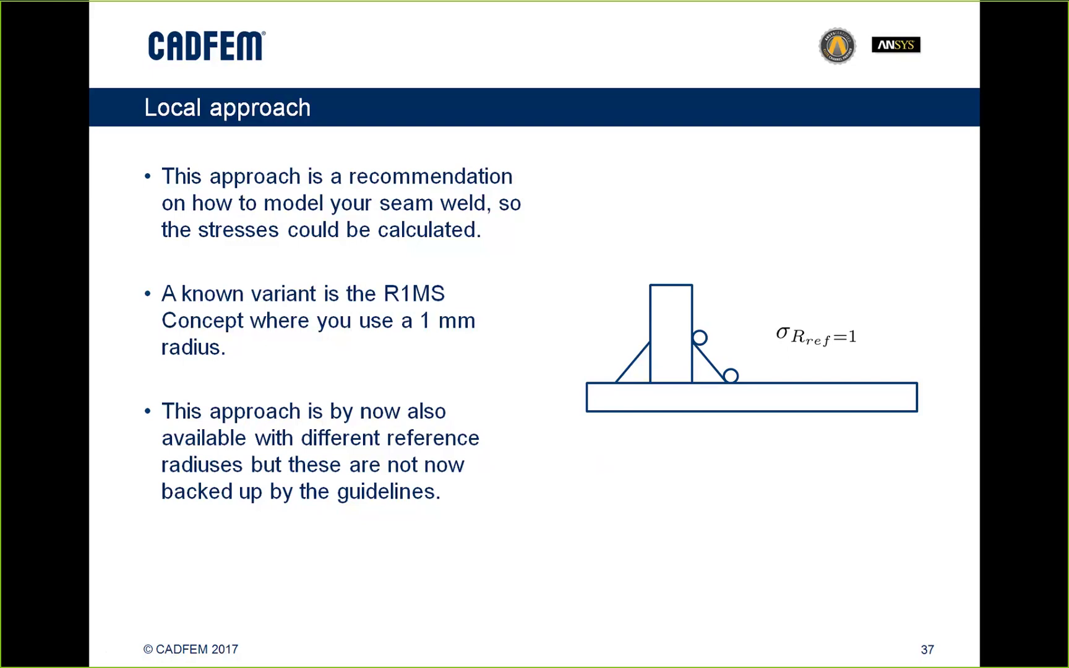
{"action": "key", "text": "Right"}
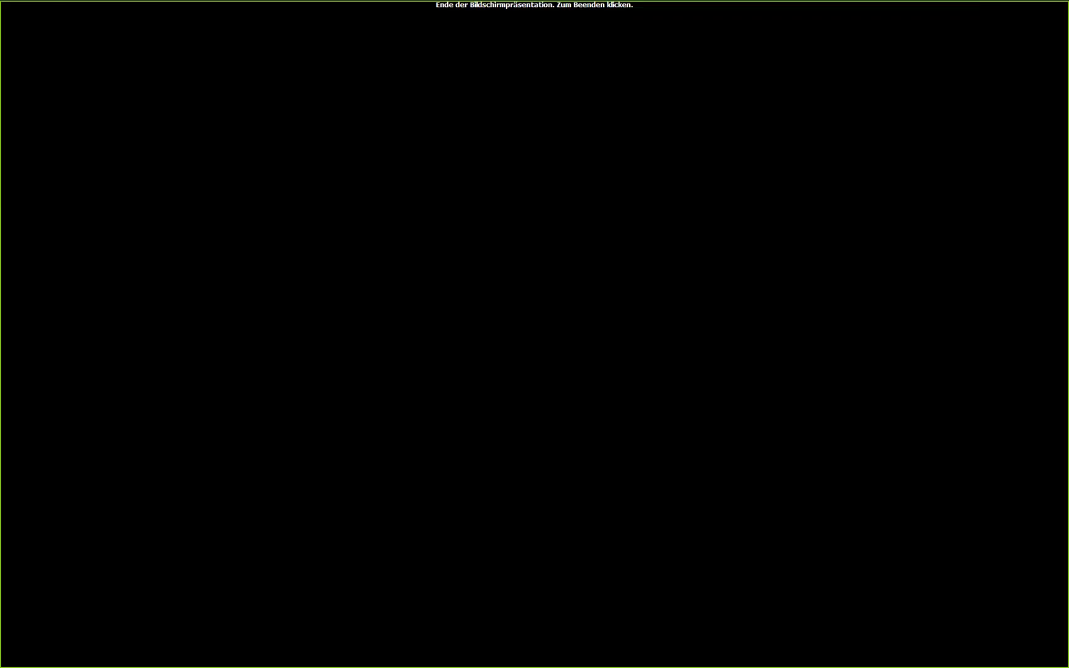
{"action": "key", "text": "Left"}
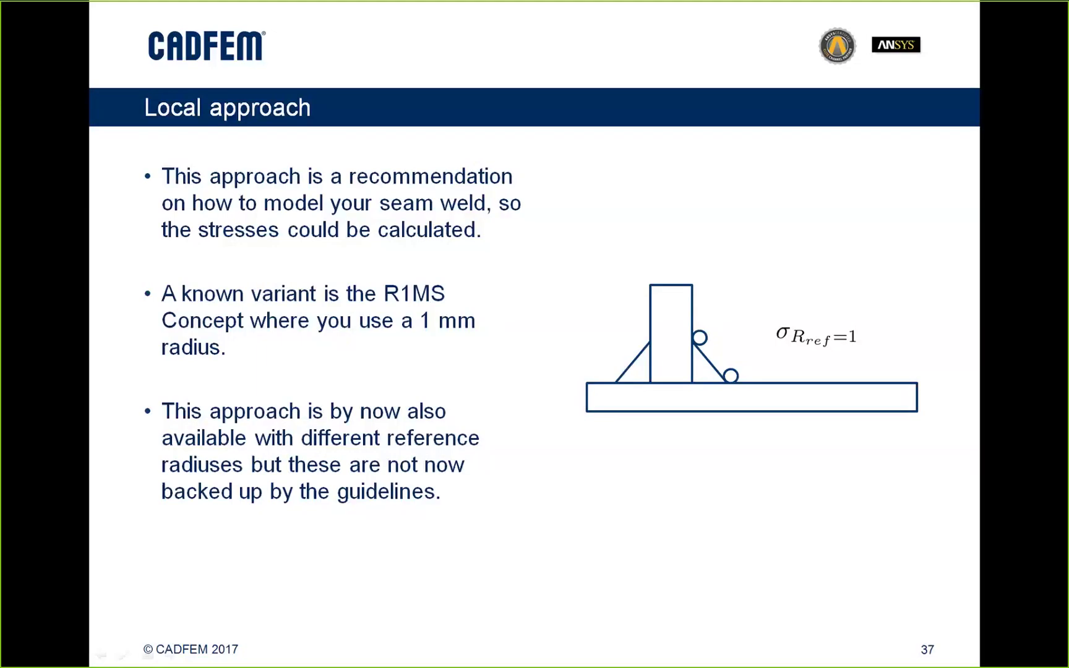
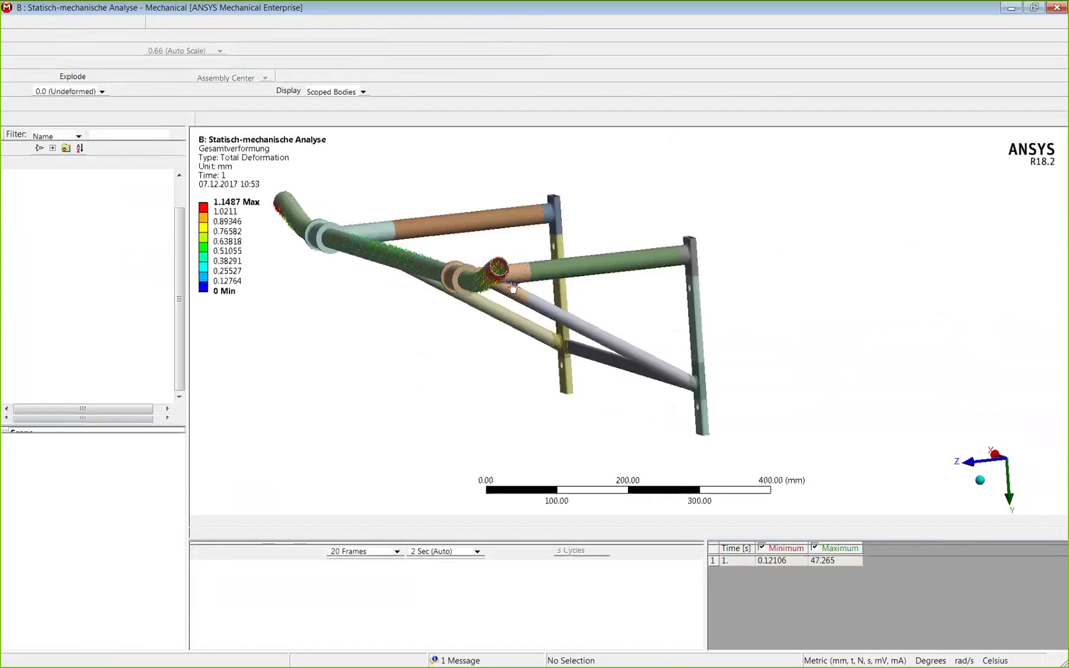
Inspect the open tube end of the bracket model and display the loads and supports of the Statisch-mechanisch (B5) analysis.
{"action": "middle_click_drag", "start_coordinate": [512, 288], "coordinate": [480, 240]}
{"action": "right_click_drag", "start_coordinate": [479, 240], "coordinate": [532, 309]}
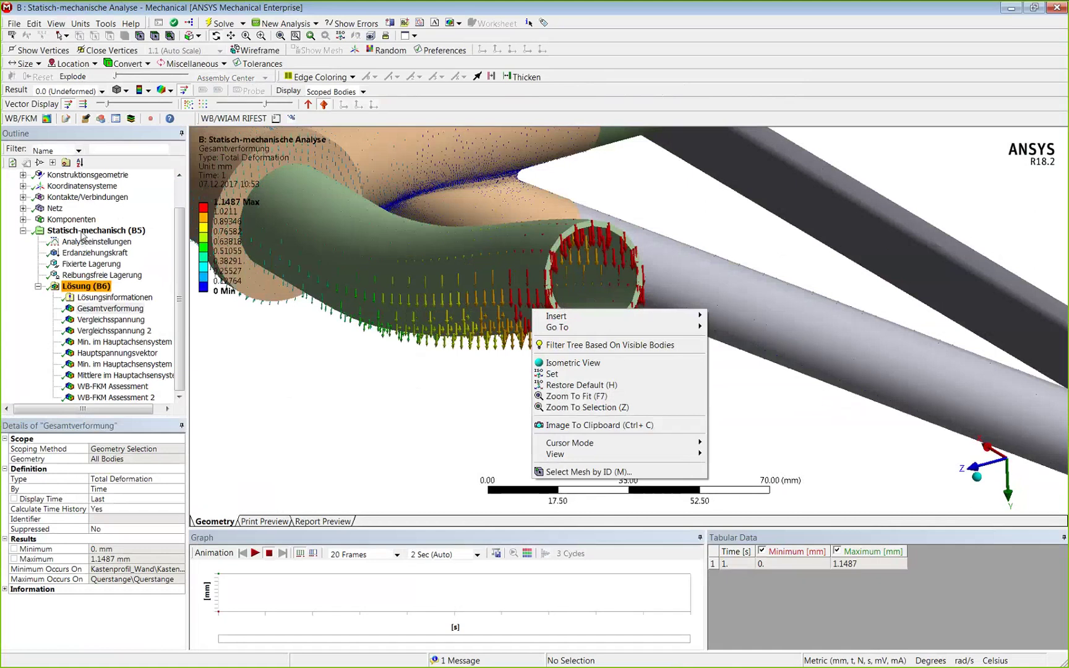
{"action": "left_click", "coordinate": [82, 230]}
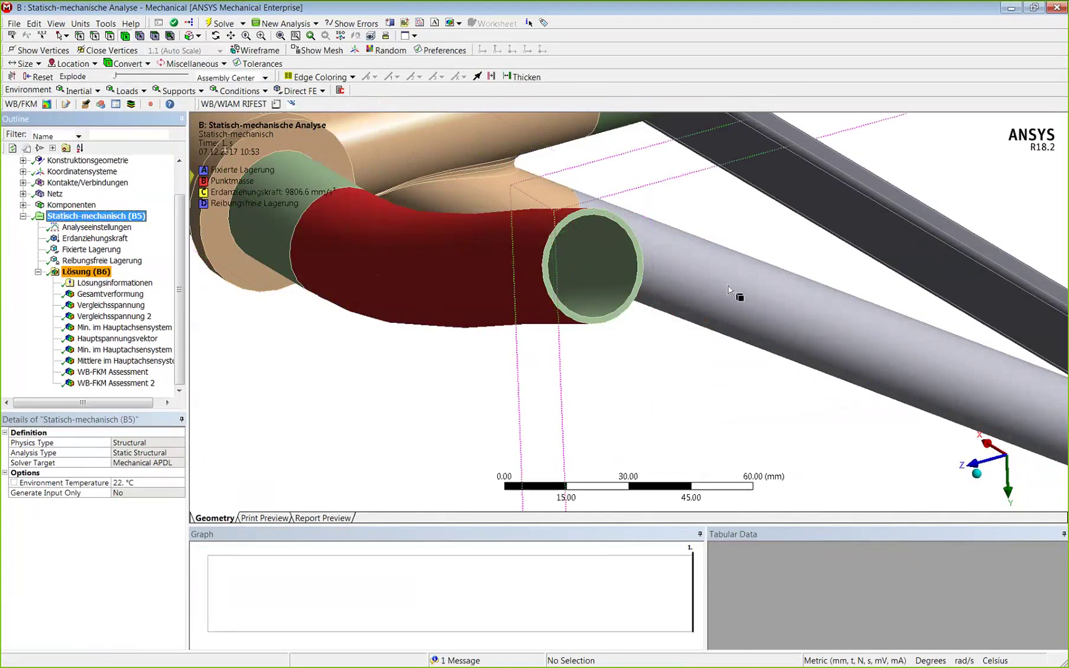
Hide all bodies of the tubular bracket except the tube junction body where the three tubes meet.
{"action": "scroll", "coordinate": [728, 286], "scroll_direction": "down", "scroll_amount": 5}
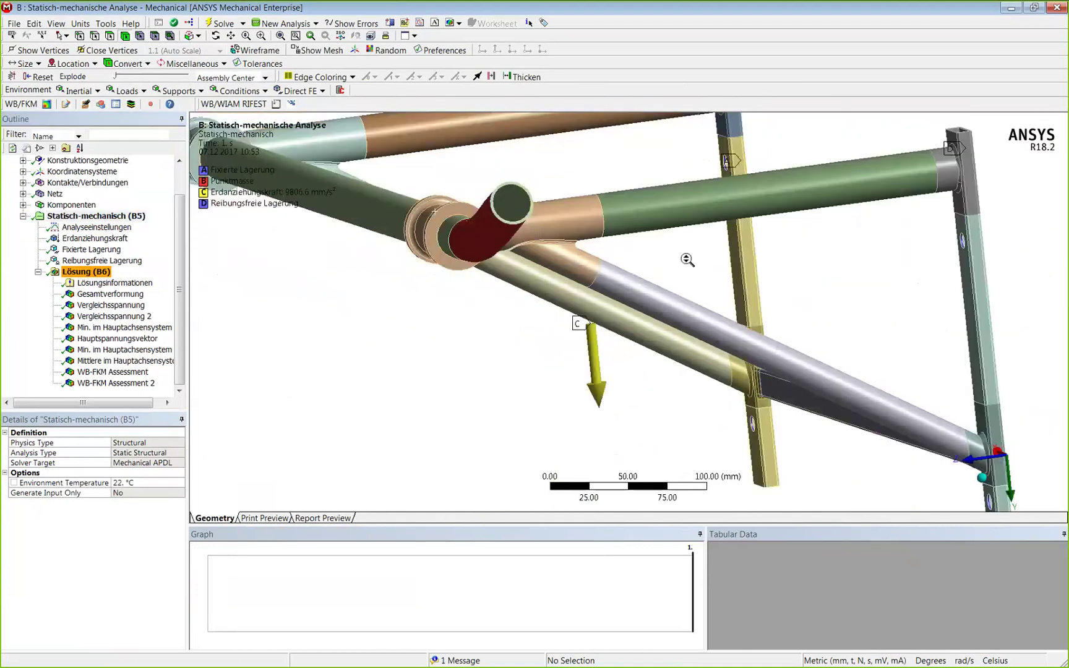
{"action": "scroll", "coordinate": [687, 260], "scroll_direction": "down", "scroll_amount": 2}
{"action": "middle_click_drag", "start_coordinate": [752, 362], "coordinate": [696, 347]}
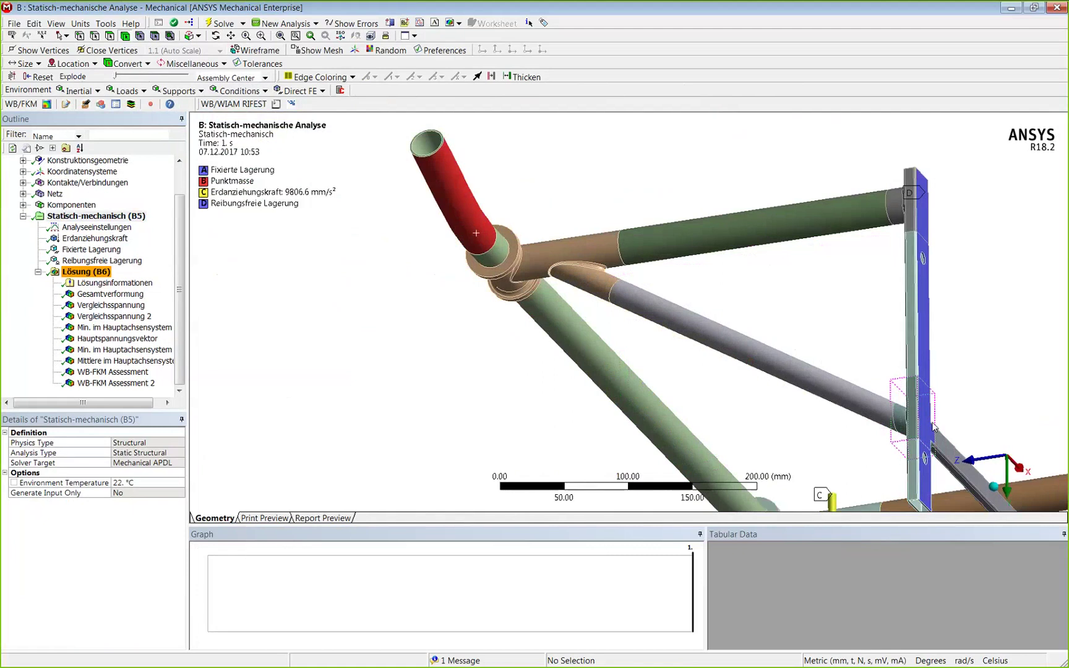
{"action": "middle_click_drag", "start_coordinate": [935, 427], "coordinate": [536, 230]}
{"action": "right_click", "coordinate": [536, 230]}
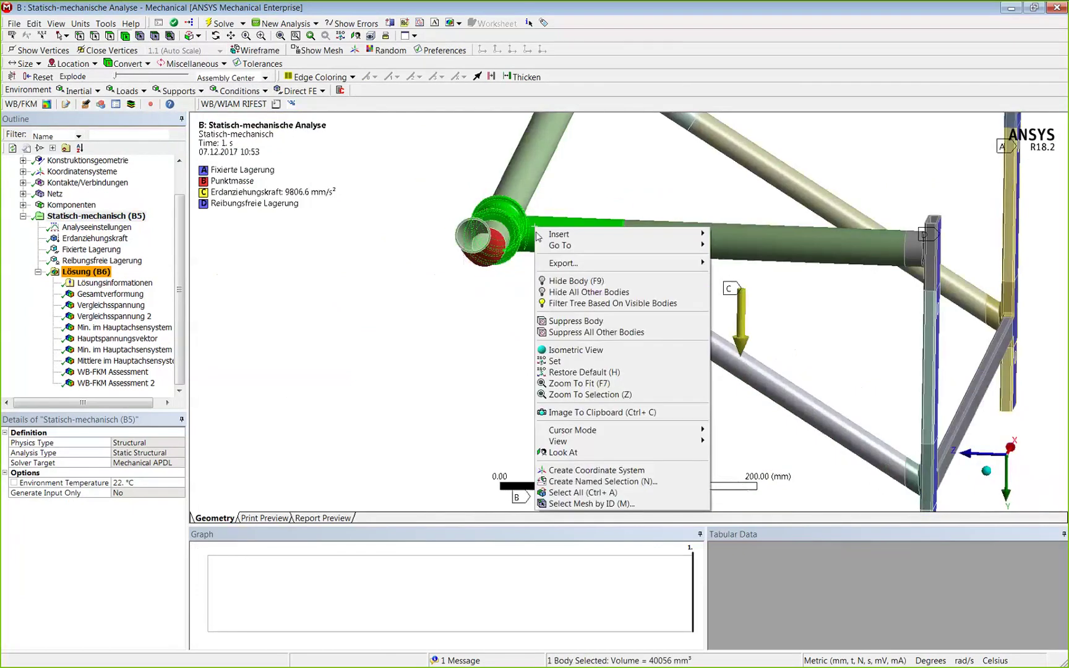
{"action": "left_click", "coordinate": [585, 292]}
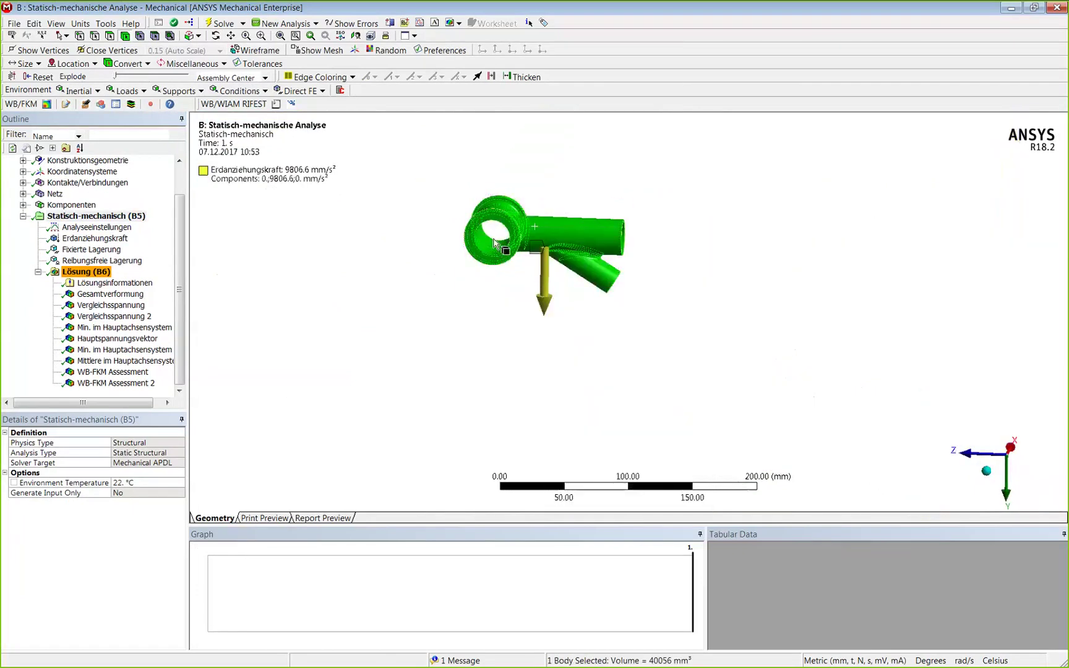
{"action": "left_click", "coordinate": [446, 262]}
Select all faces of the isolated tube junction body.
{"action": "scroll", "coordinate": [446, 263], "scroll_direction": "up", "scroll_amount": 5}
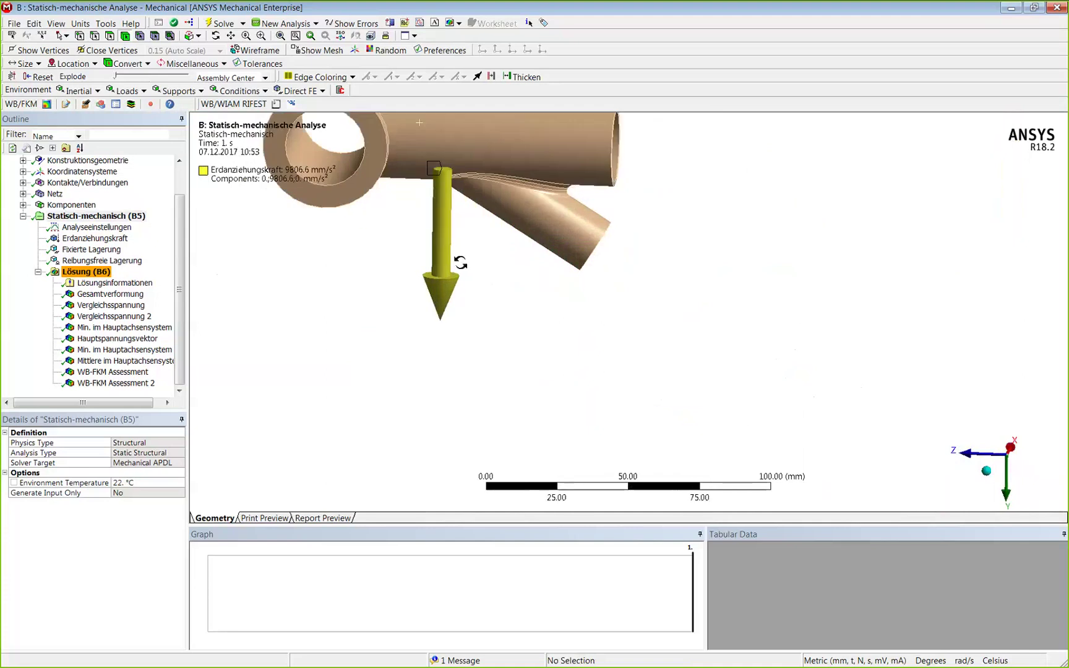
{"action": "middle_click_drag", "start_coordinate": [460, 262], "coordinate": [326, 230]}
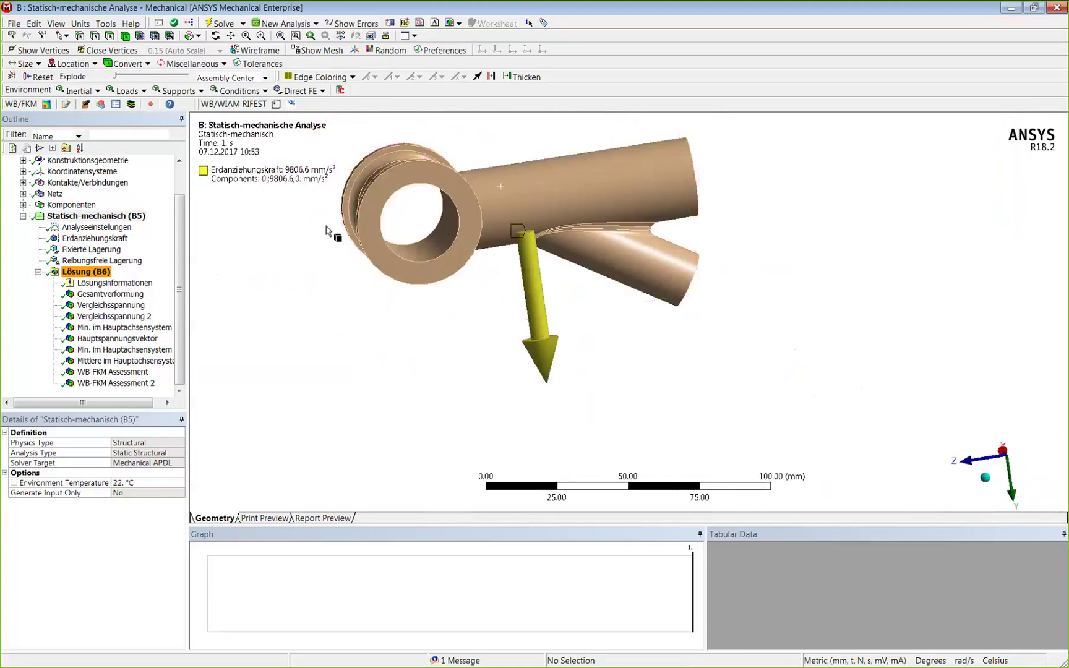
{"action": "middle_click_drag", "start_coordinate": [326, 231], "coordinate": [587, 258]}
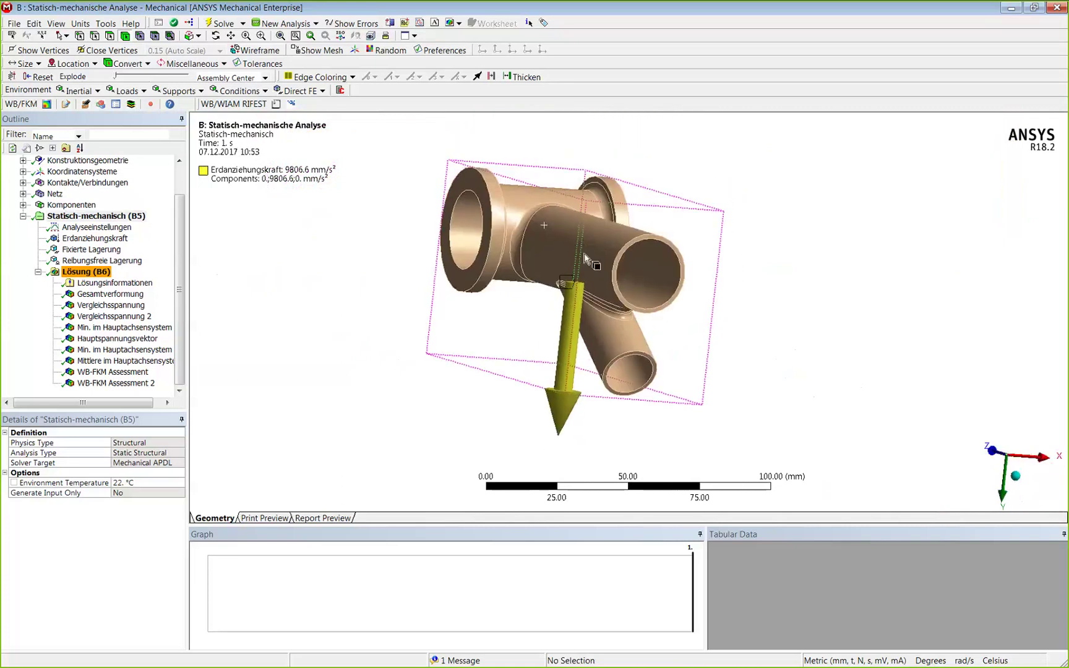
{"action": "left_click", "coordinate": [586, 258]}
{"action": "left_click", "coordinate": [668, 206]}
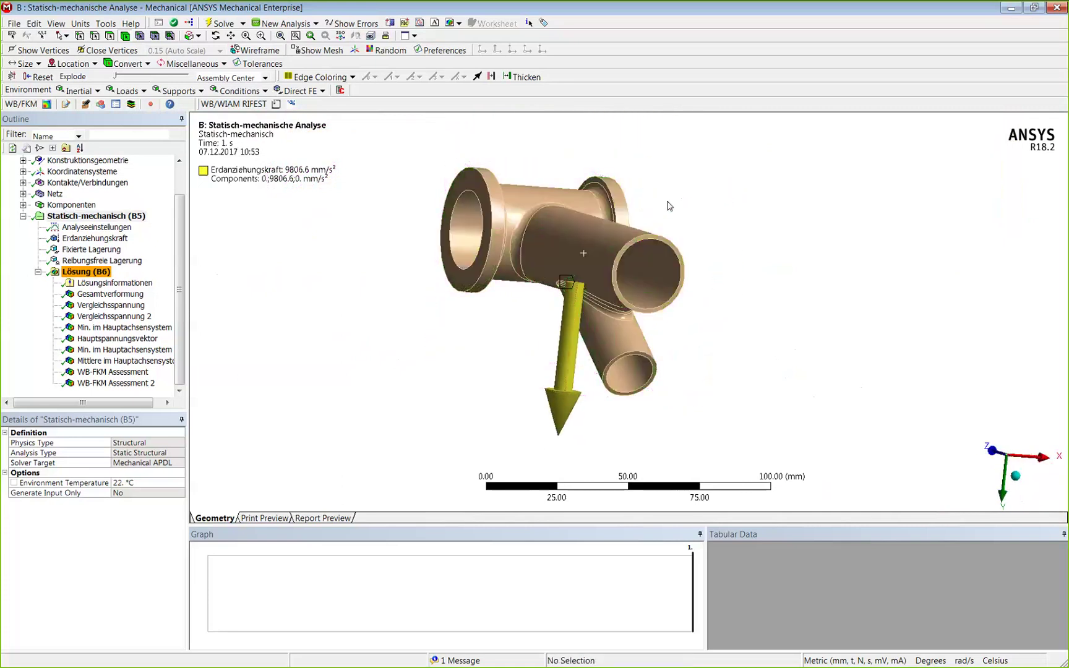
{"action": "left_click", "coordinate": [585, 284]}
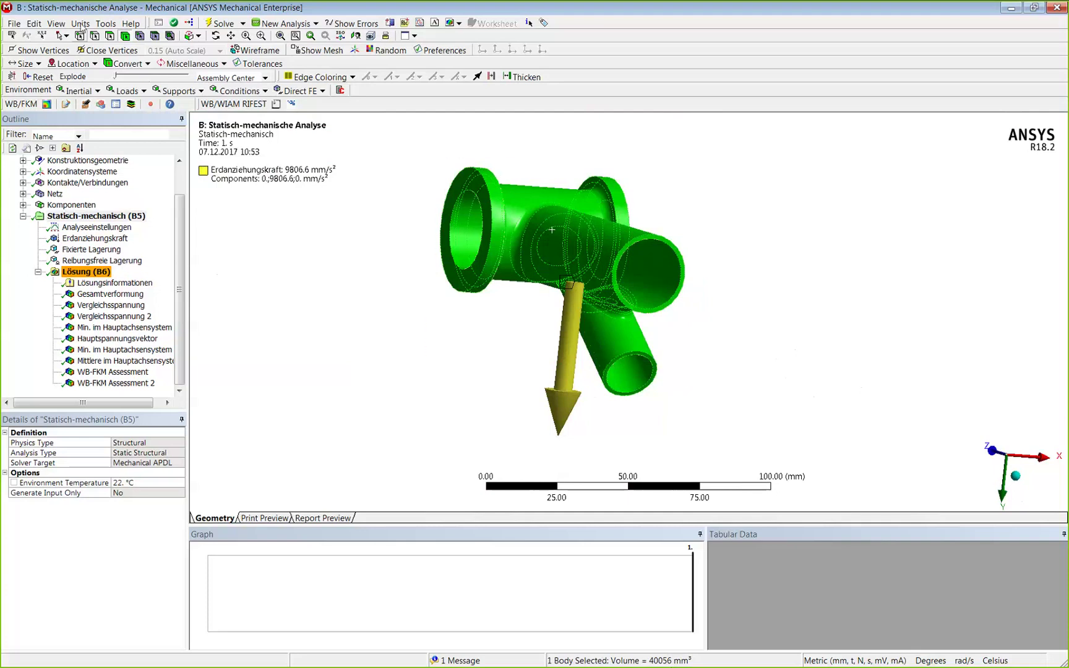
{"action": "left_click", "coordinate": [519, 162]}
{"action": "left_click", "coordinate": [555, 242]}
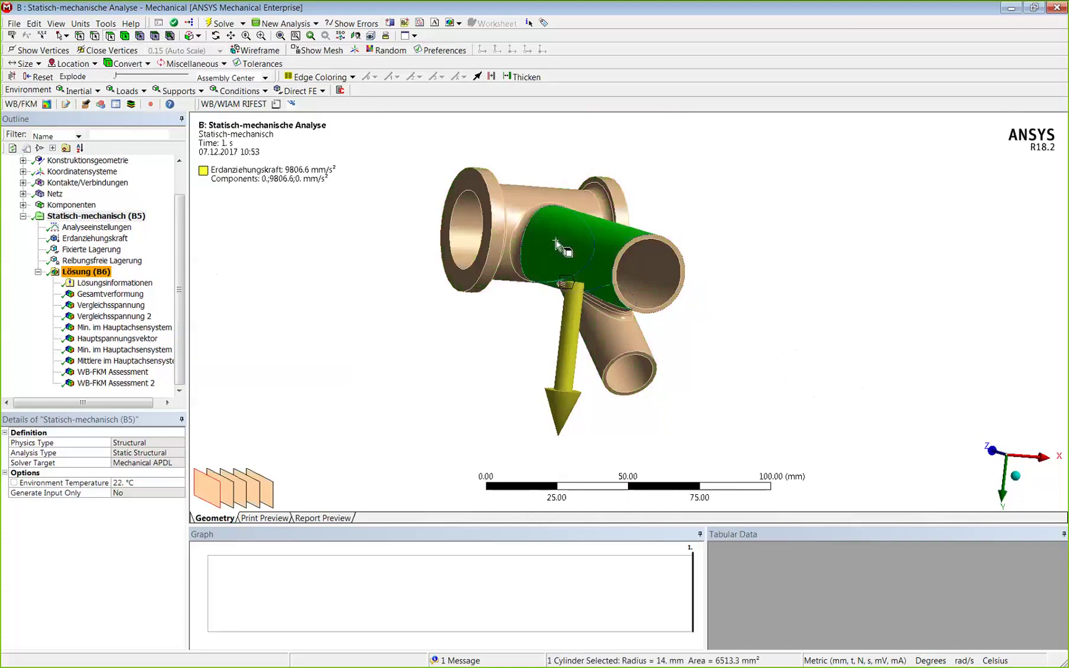
{"action": "key", "text": "ctrl+a"}
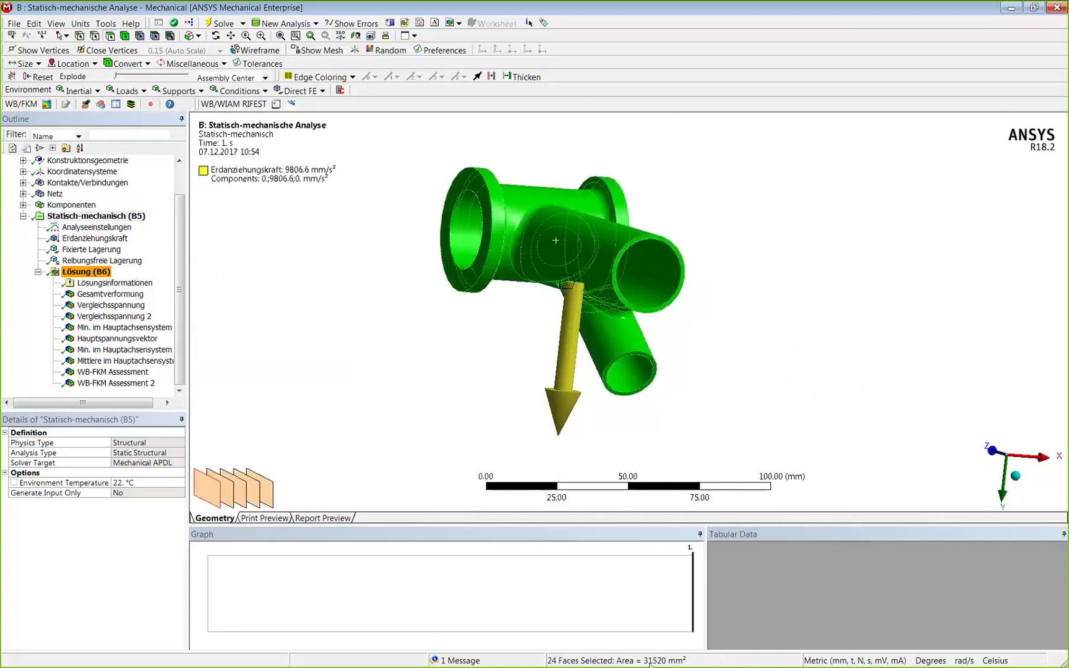
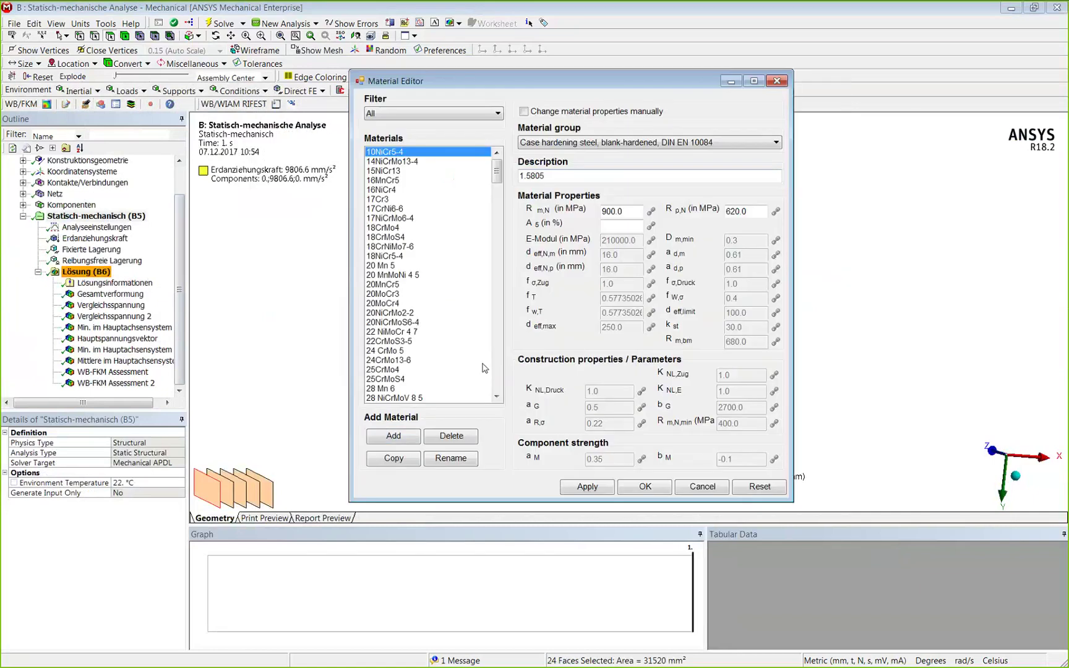
Add a new material named new Steel in the Material Editor.
{"action": "left_click", "coordinate": [394, 436]}
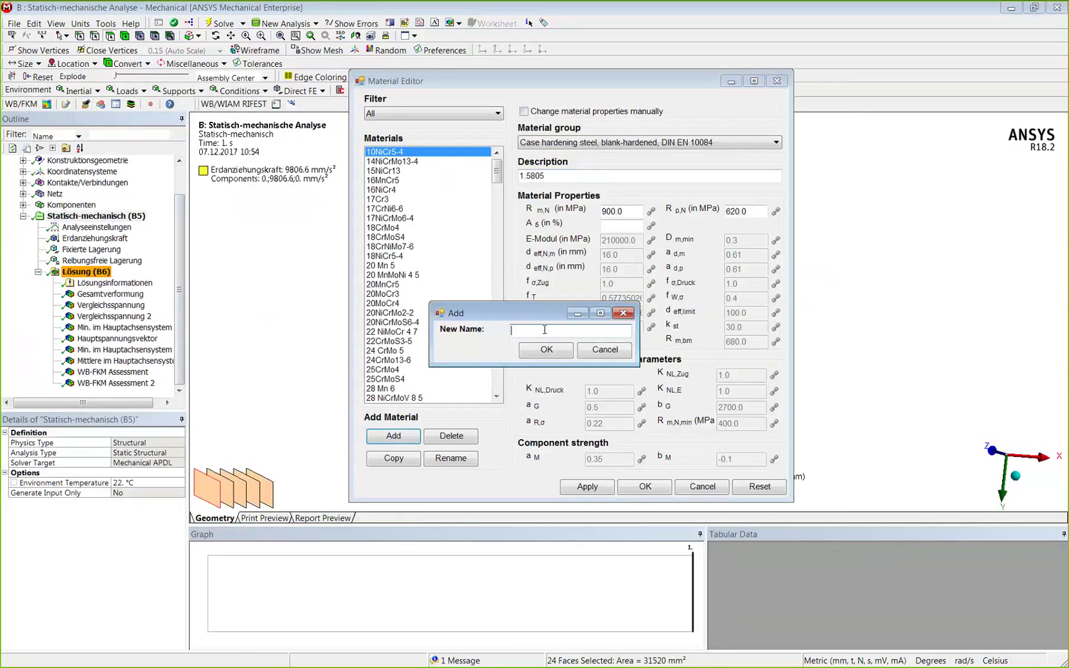
{"action": "type", "text": "new "}
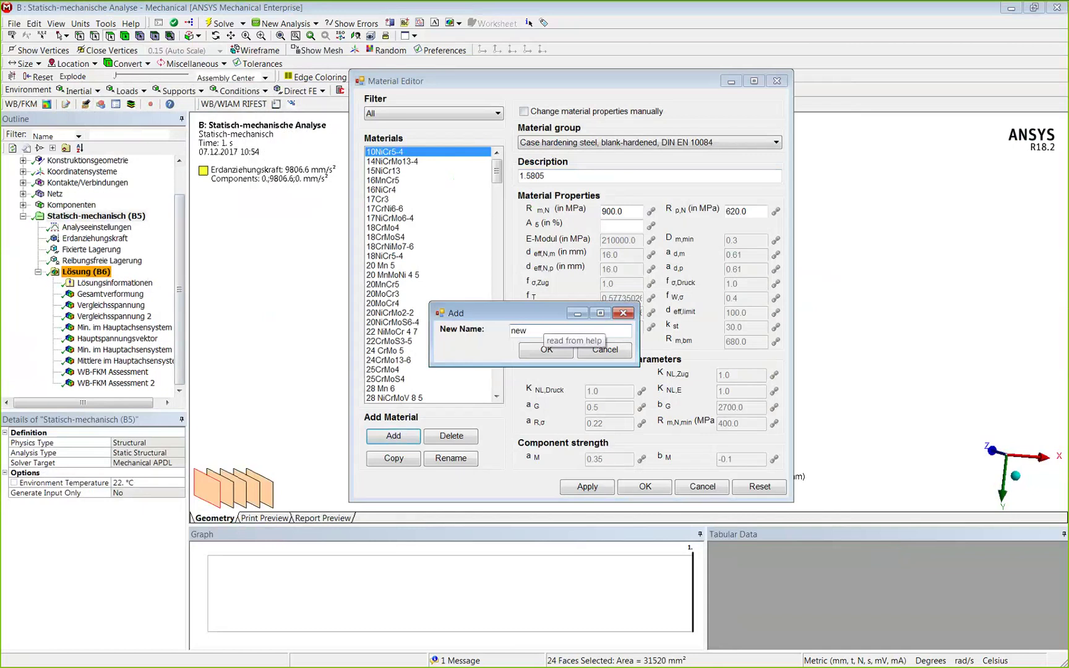
{"action": "type", "text": "Steel"}
{"action": "key", "text": "Return"}
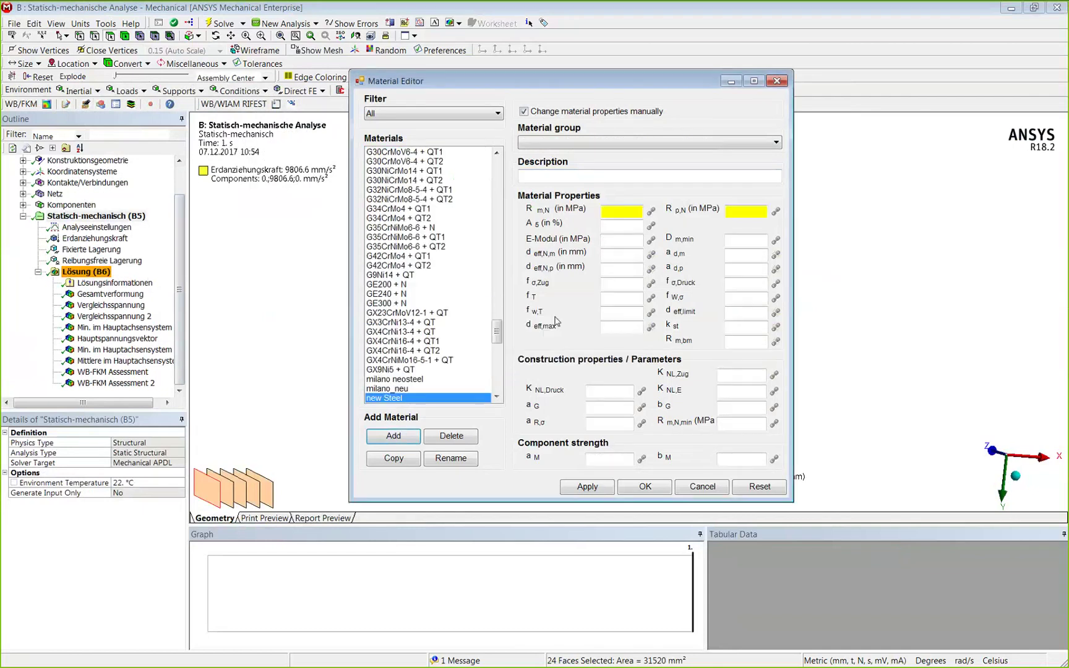
Give new Steel the group Stainless steel, austenitic, solution annealed, DIN EN 10088-2, R m,N 500 MPa and R p,N 400 MPa, and close the editor without applying.
{"action": "left_click", "coordinate": [555, 142]}
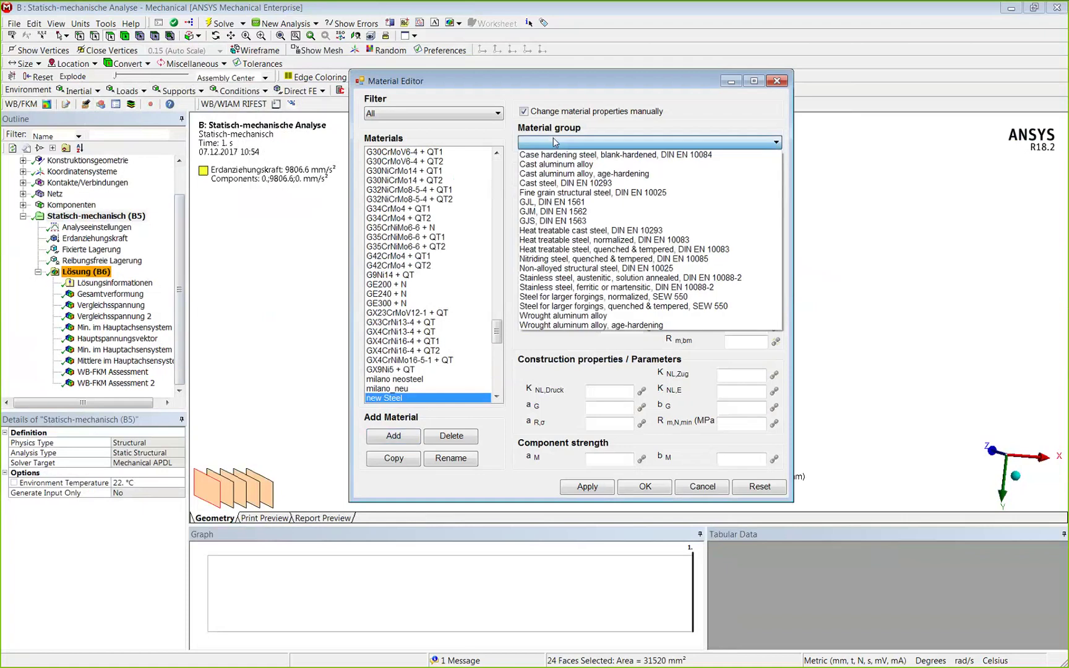
{"action": "left_click", "coordinate": [601, 278]}
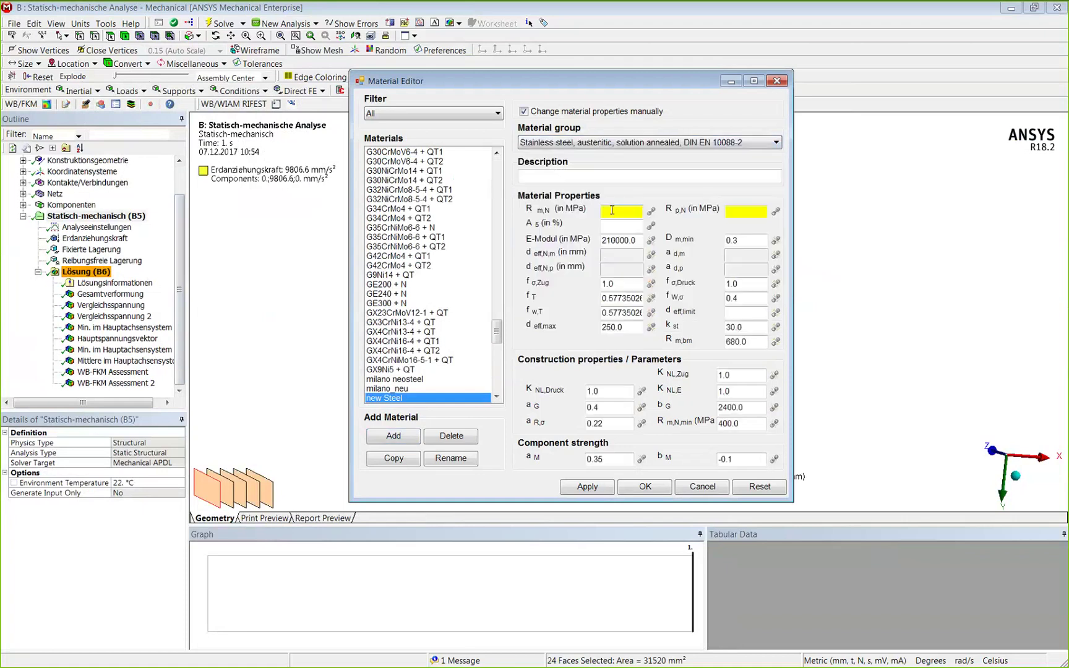
{"action": "type", "text": "500"}
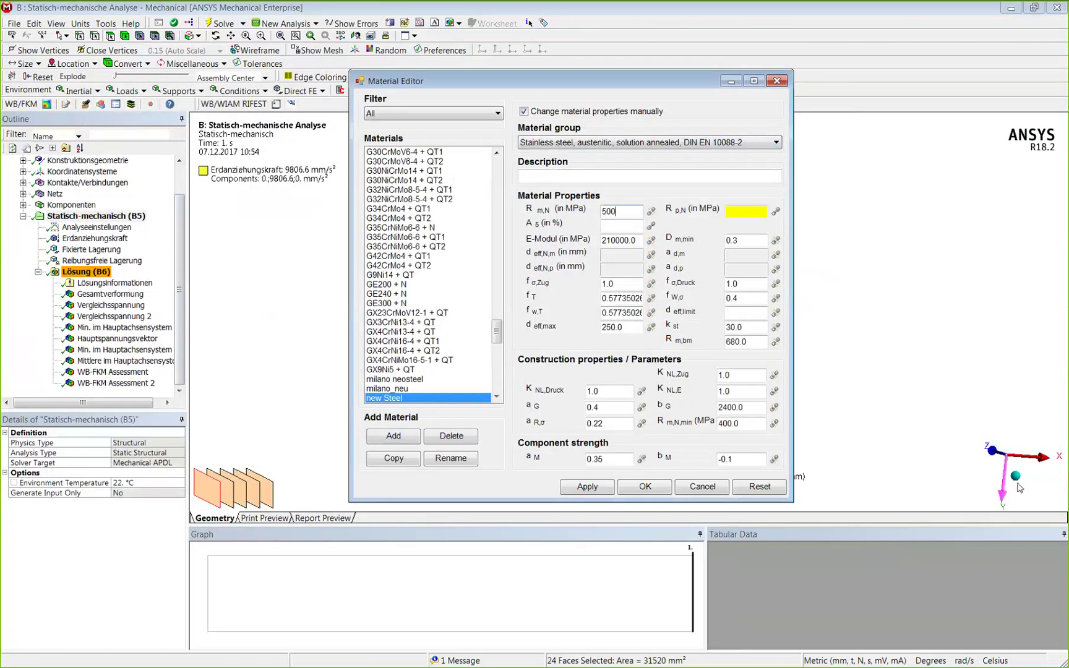
{"action": "left_click", "coordinate": [745, 211]}
{"action": "type", "text": "400"}
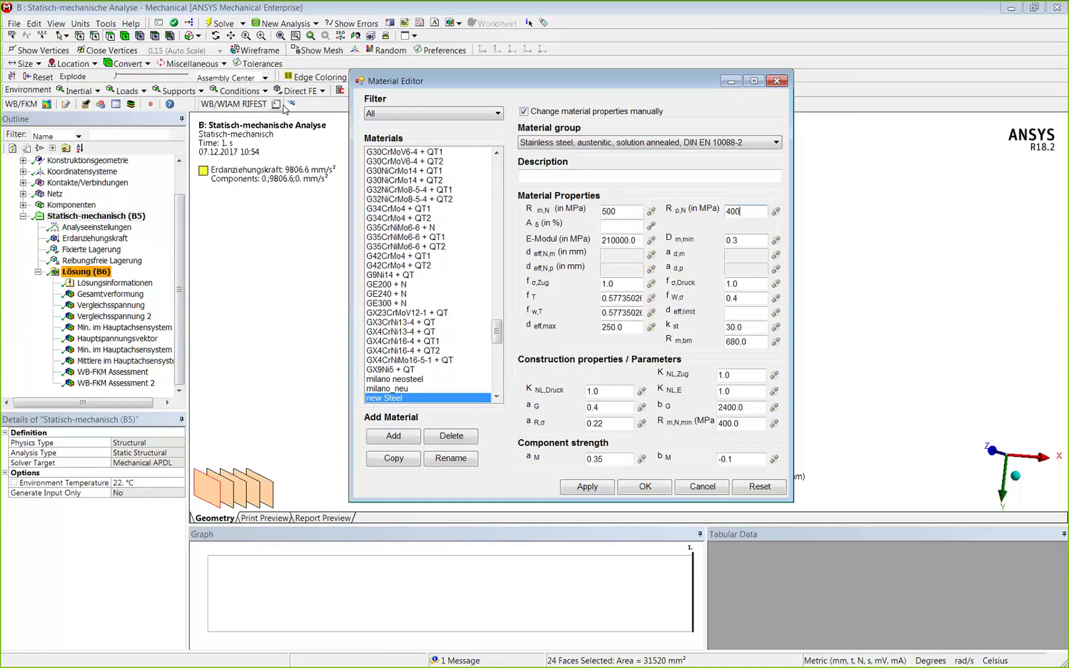
{"action": "left_click", "coordinate": [778, 81]}
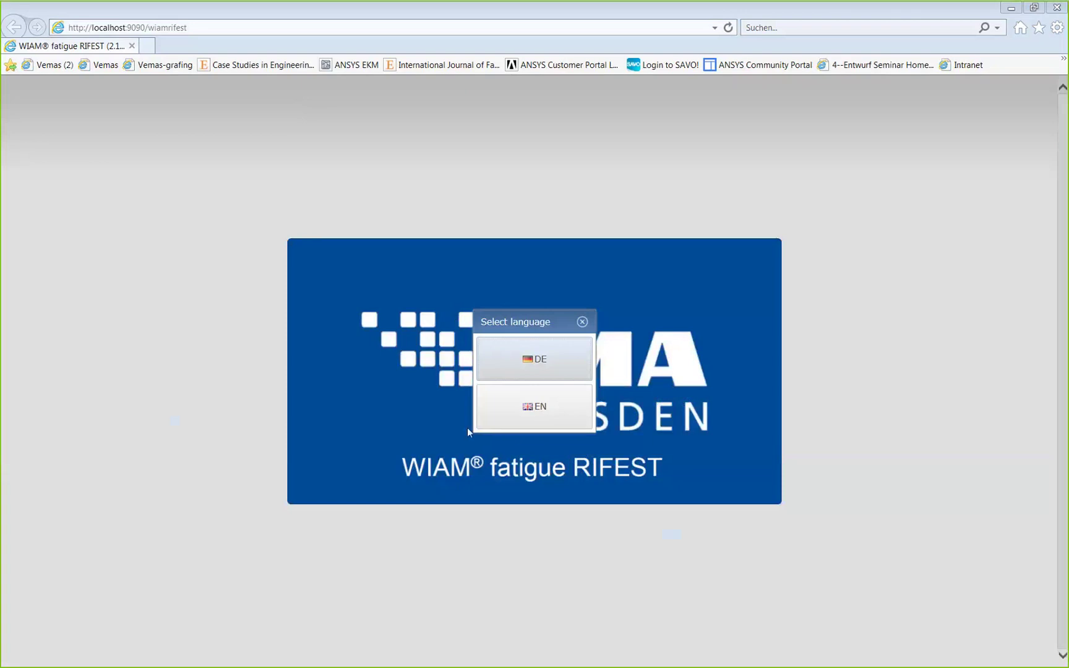
Choose German as the language in WIAM fatigue RIFEST and switch to the fan wheel's Static Structural window in ANSYS Mechanical.
{"action": "left_click", "coordinate": [520, 367]}
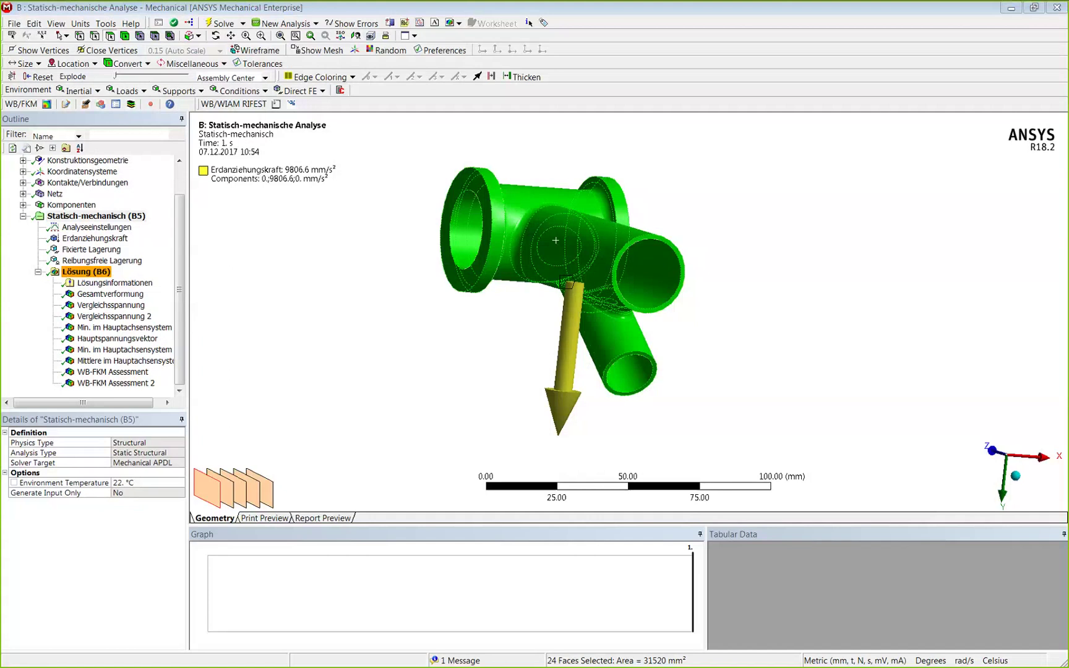
{"action": "key", "text": "alt+Tab"}
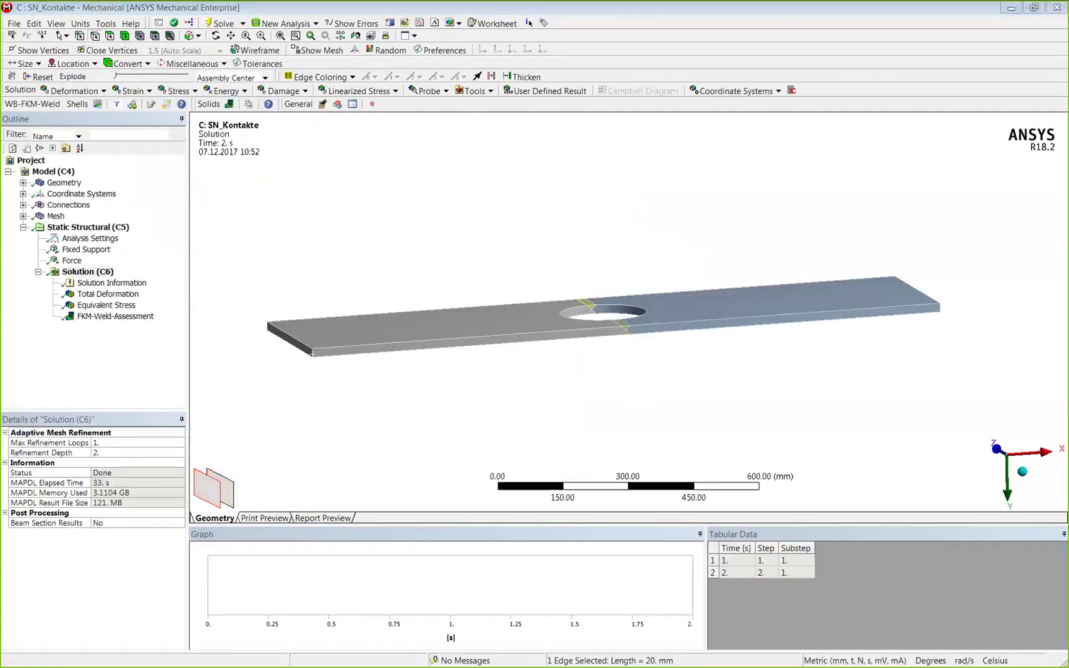
{"action": "key", "text": "alt+Tab"}
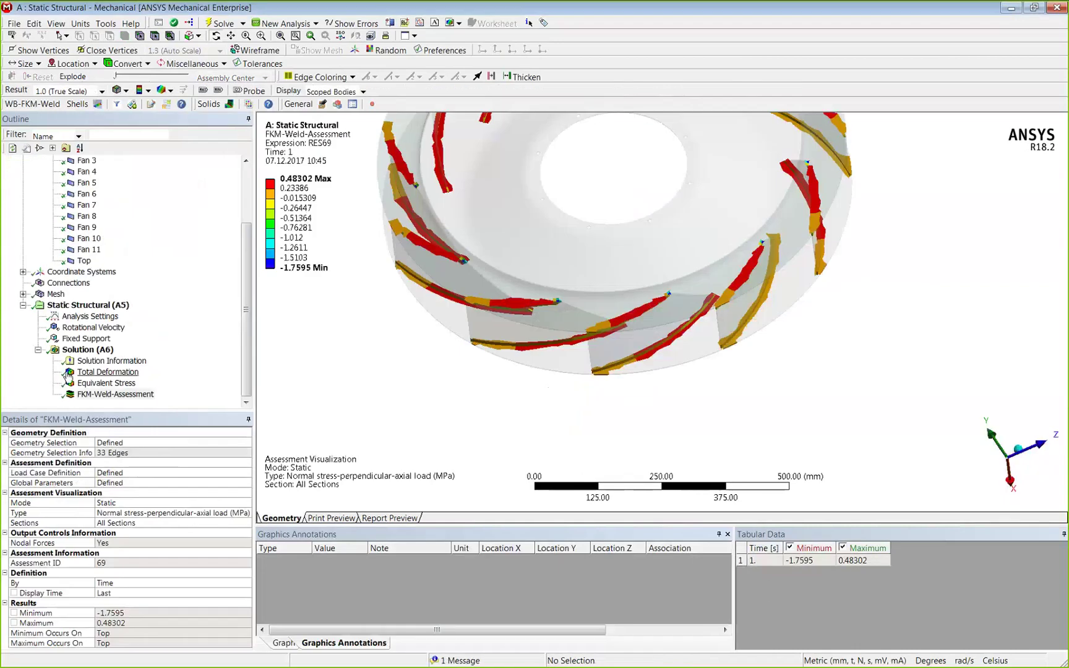
Display the fan wheel's Equivalent Stress result and examine it from the side.
{"action": "left_click", "coordinate": [96, 394]}
{"action": "left_click", "coordinate": [97, 384]}
{"action": "left_click_drag", "start_coordinate": [485, 280], "coordinate": [508, 241]}
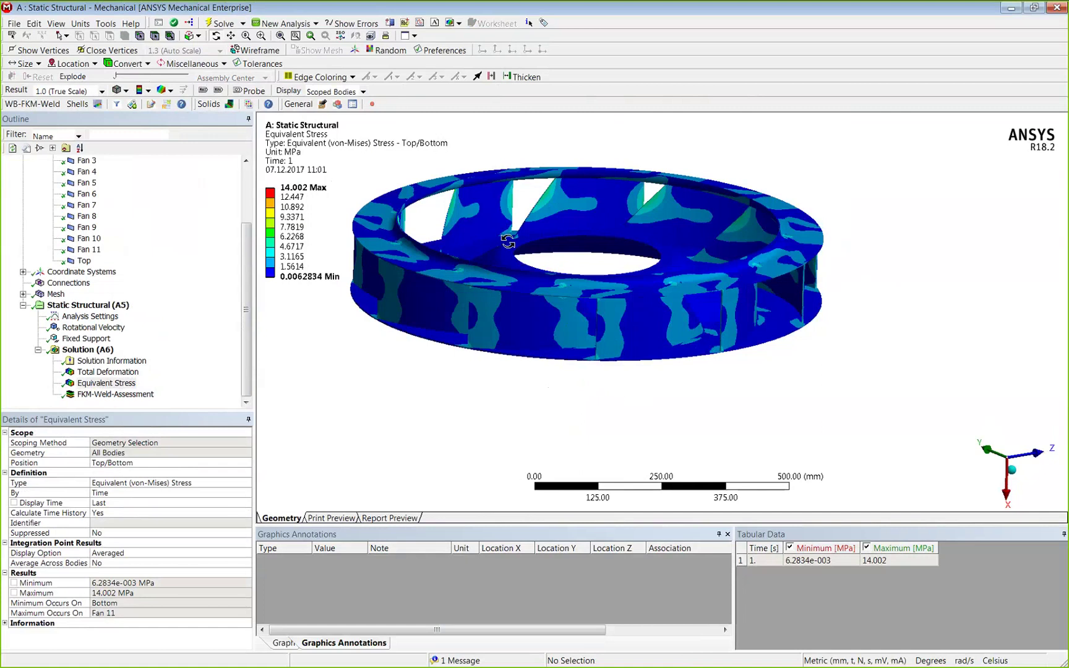
Insert a second shell FKM weld assessment in the Static Structural (A5) solution and dismiss its weld line search.
{"action": "left_click", "coordinate": [91, 350]}
{"action": "left_click", "coordinate": [88, 305]}
{"action": "left_click", "coordinate": [99, 107]}
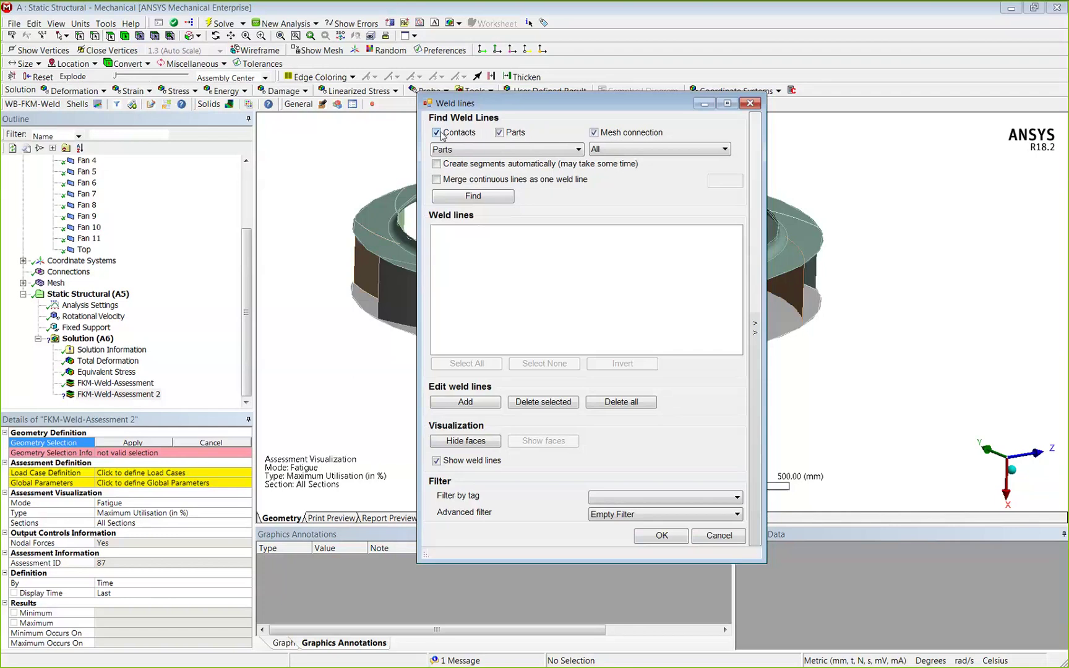
{"action": "left_click", "coordinate": [747, 105]}
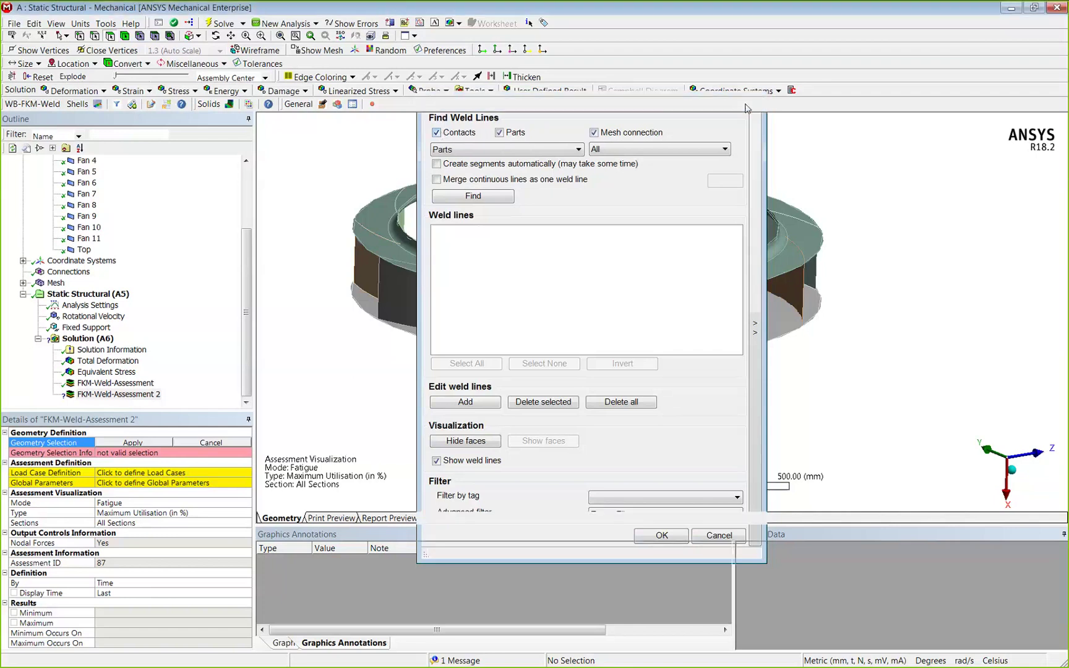
Set the overload case in the global parameters of FKM-Weld-Assessment 2 to F1:Constant Mean stress and list the available overload cases.
{"action": "left_click", "coordinate": [139, 481]}
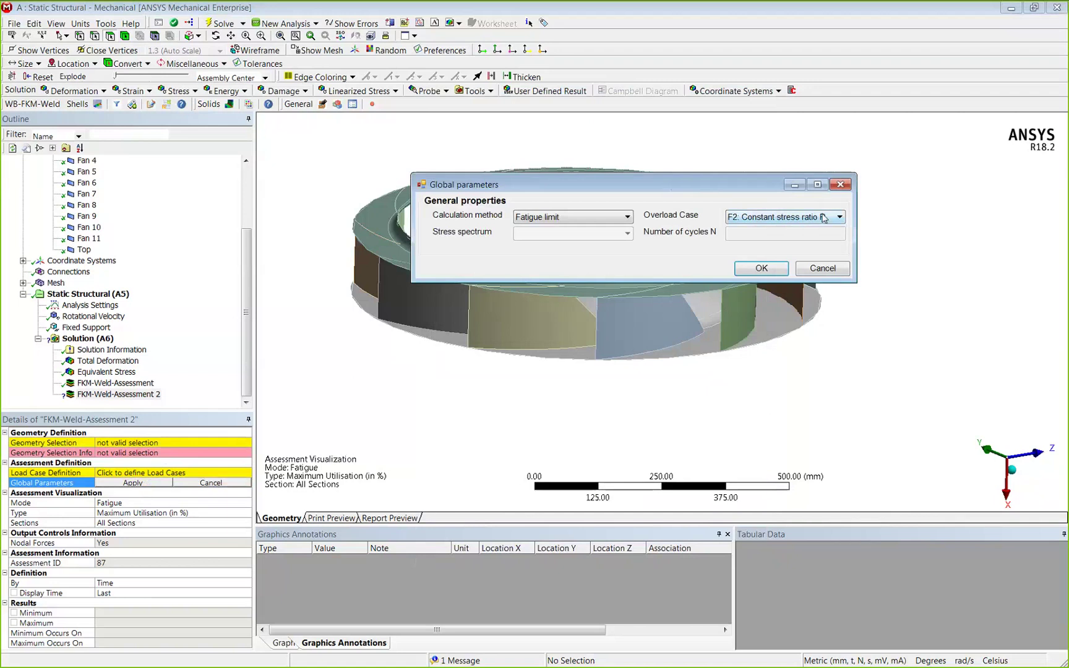
{"action": "left_click", "coordinate": [823, 217]}
{"action": "left_click", "coordinate": [798, 234]}
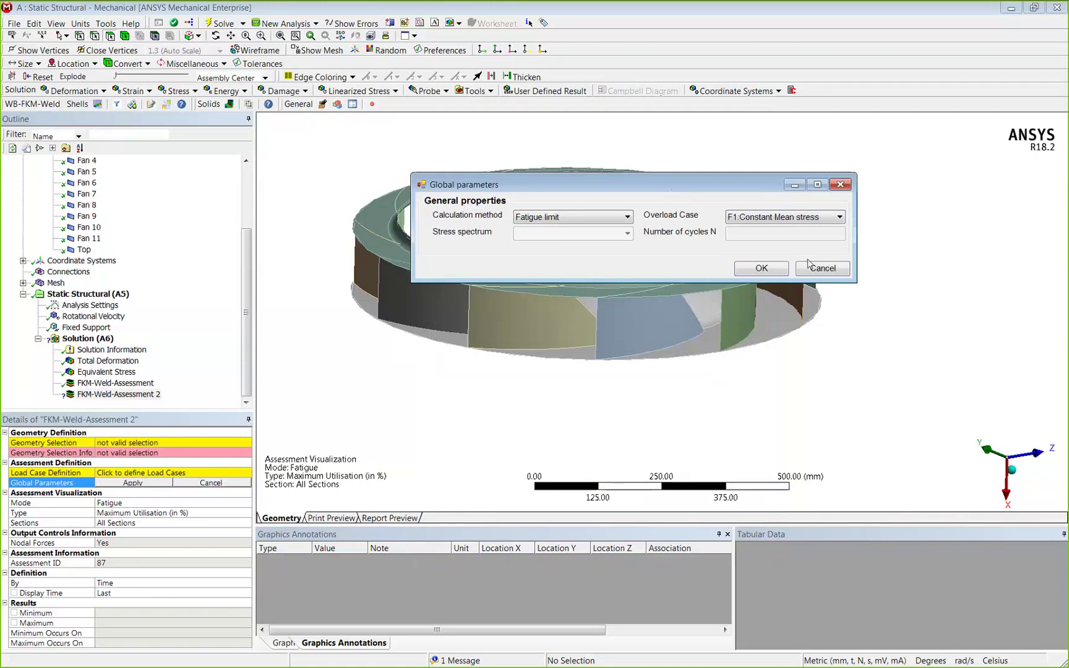
{"action": "left_click", "coordinate": [804, 216]}
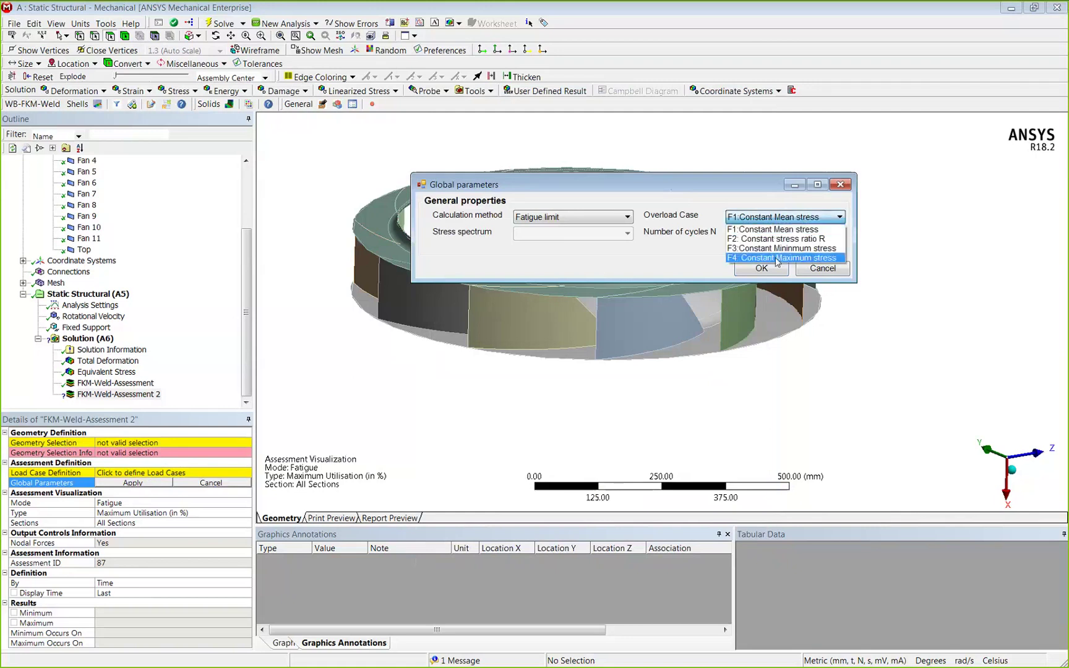